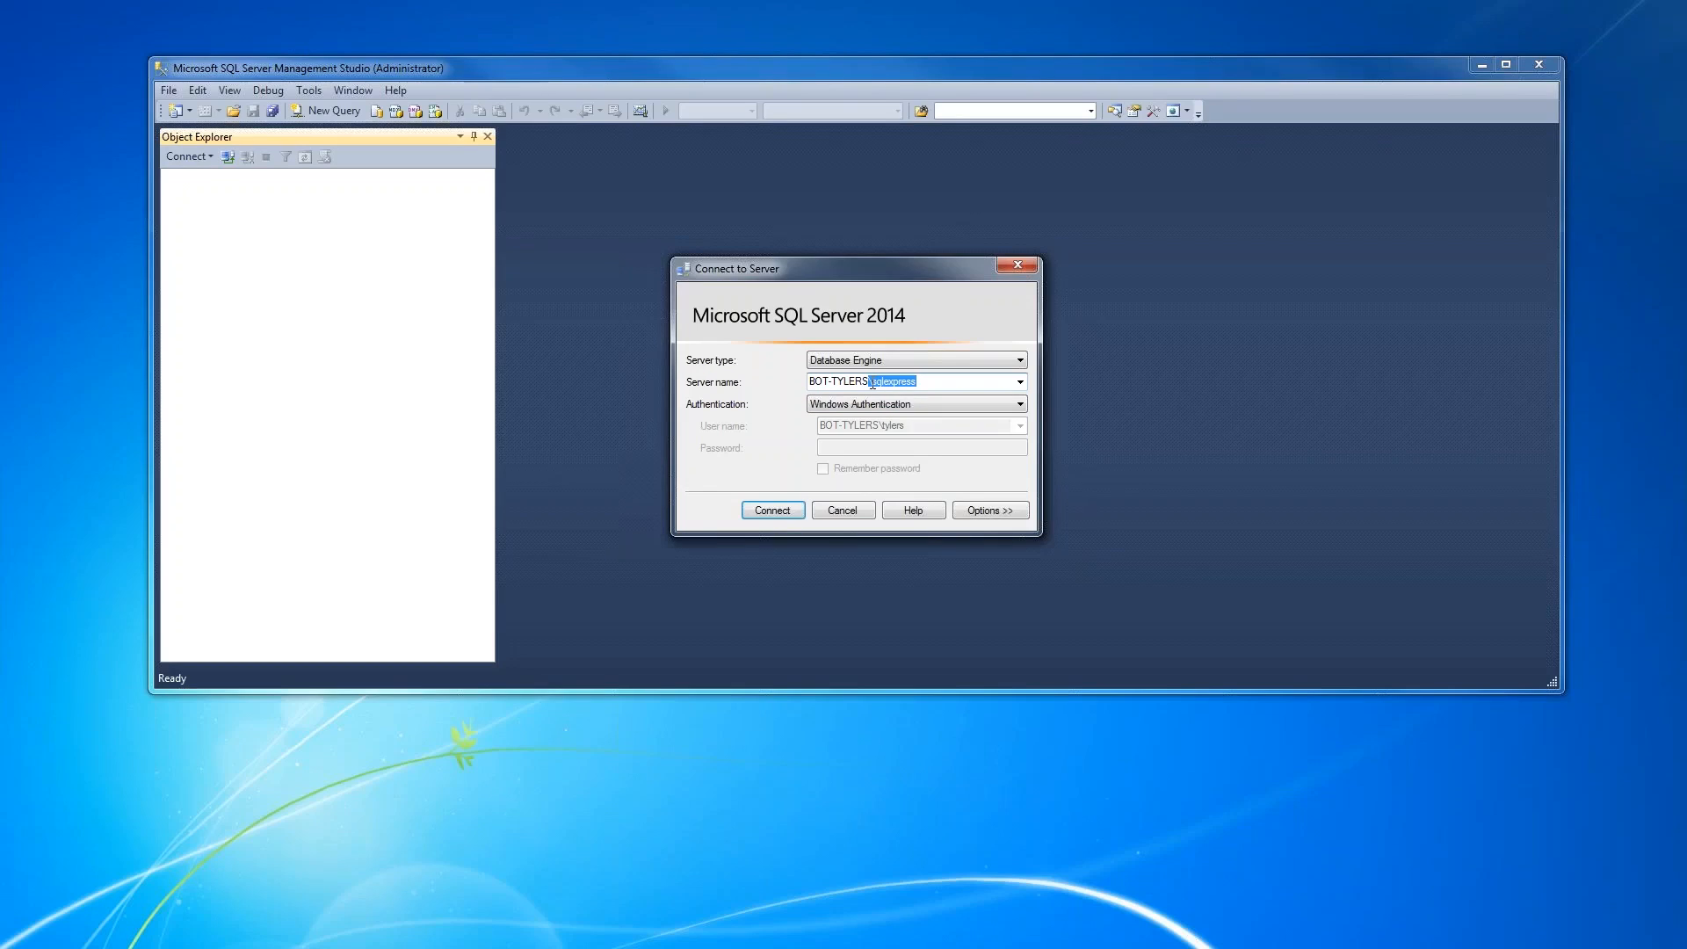
# - Connect to the sqlexpress instance of the Database Engine using Windows Authentication
pyautogui.click(872, 384)
pyautogui.moveTo(875, 382); pyautogui.dragTo(918, 382)
pyautogui.click(928, 384)
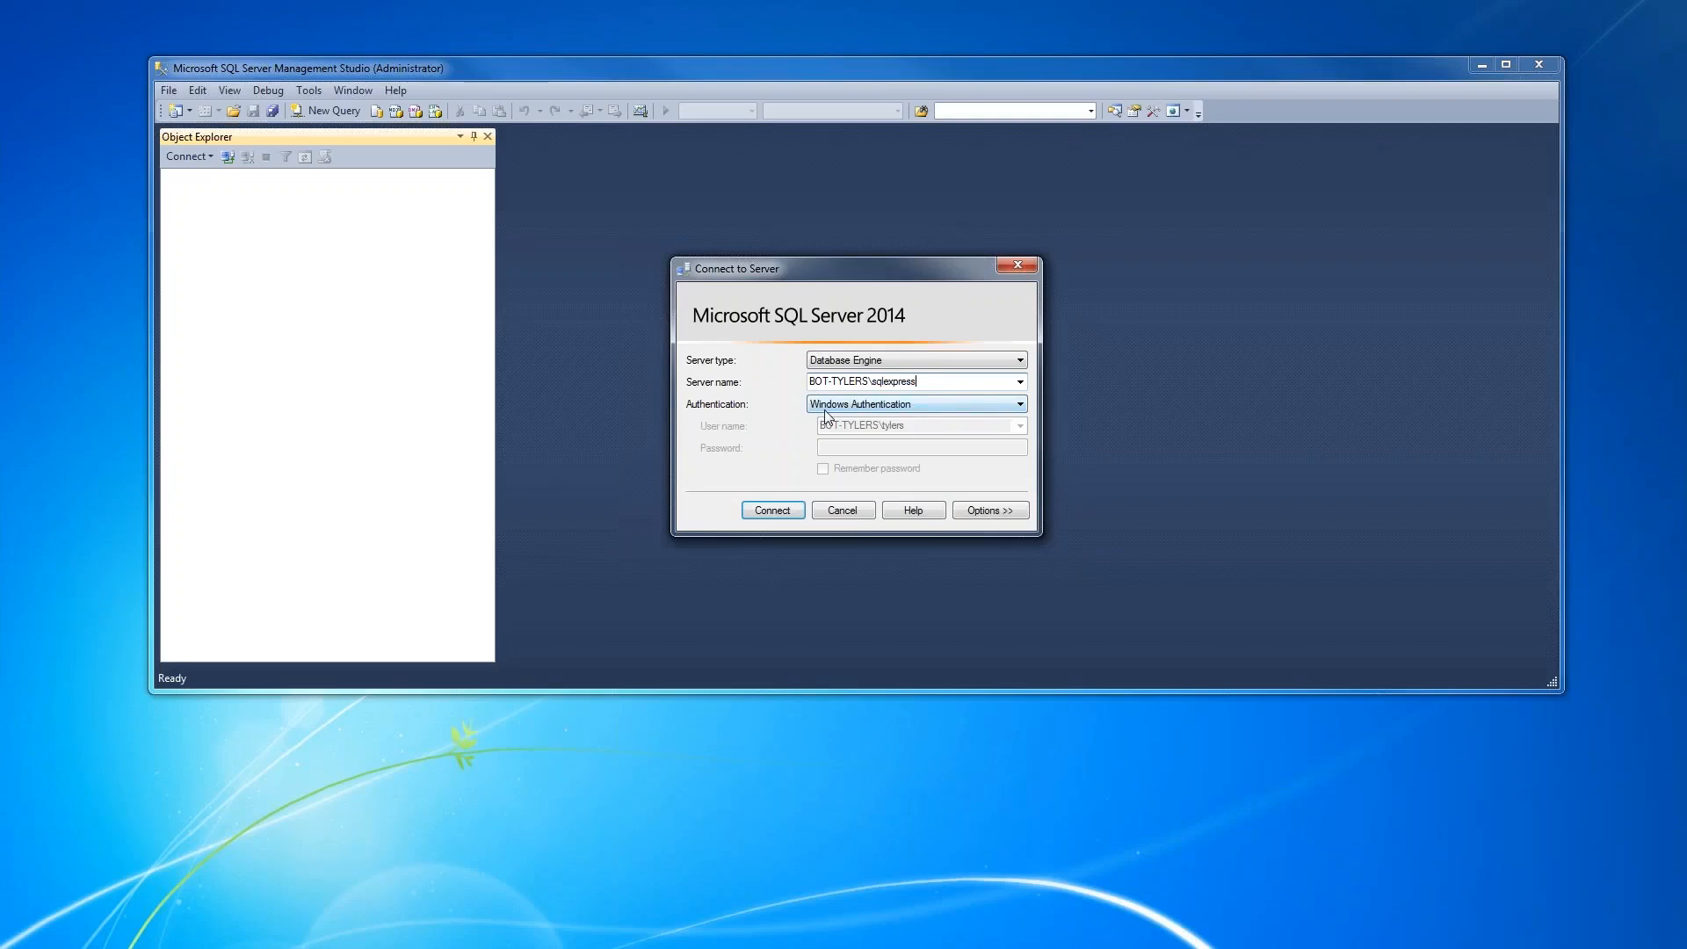
pyautogui.click(772, 512)
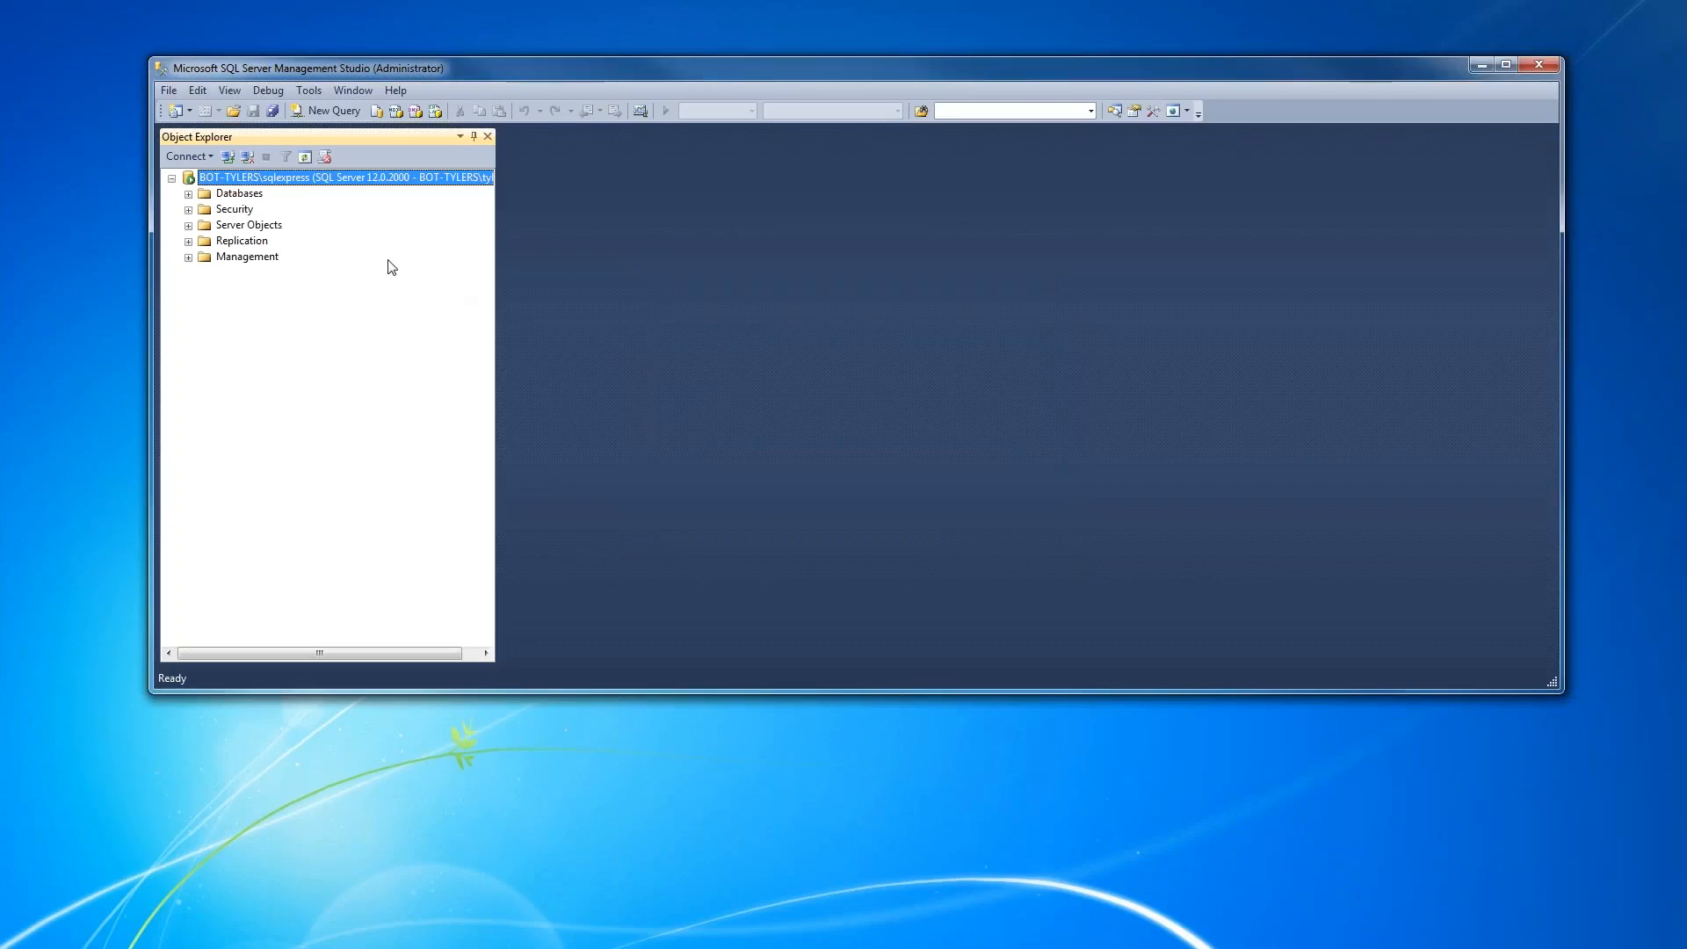
# - Create a new stored procedure query from the Stored Procedures folder under the master system database's Programmability node
pyautogui.click(188, 194)
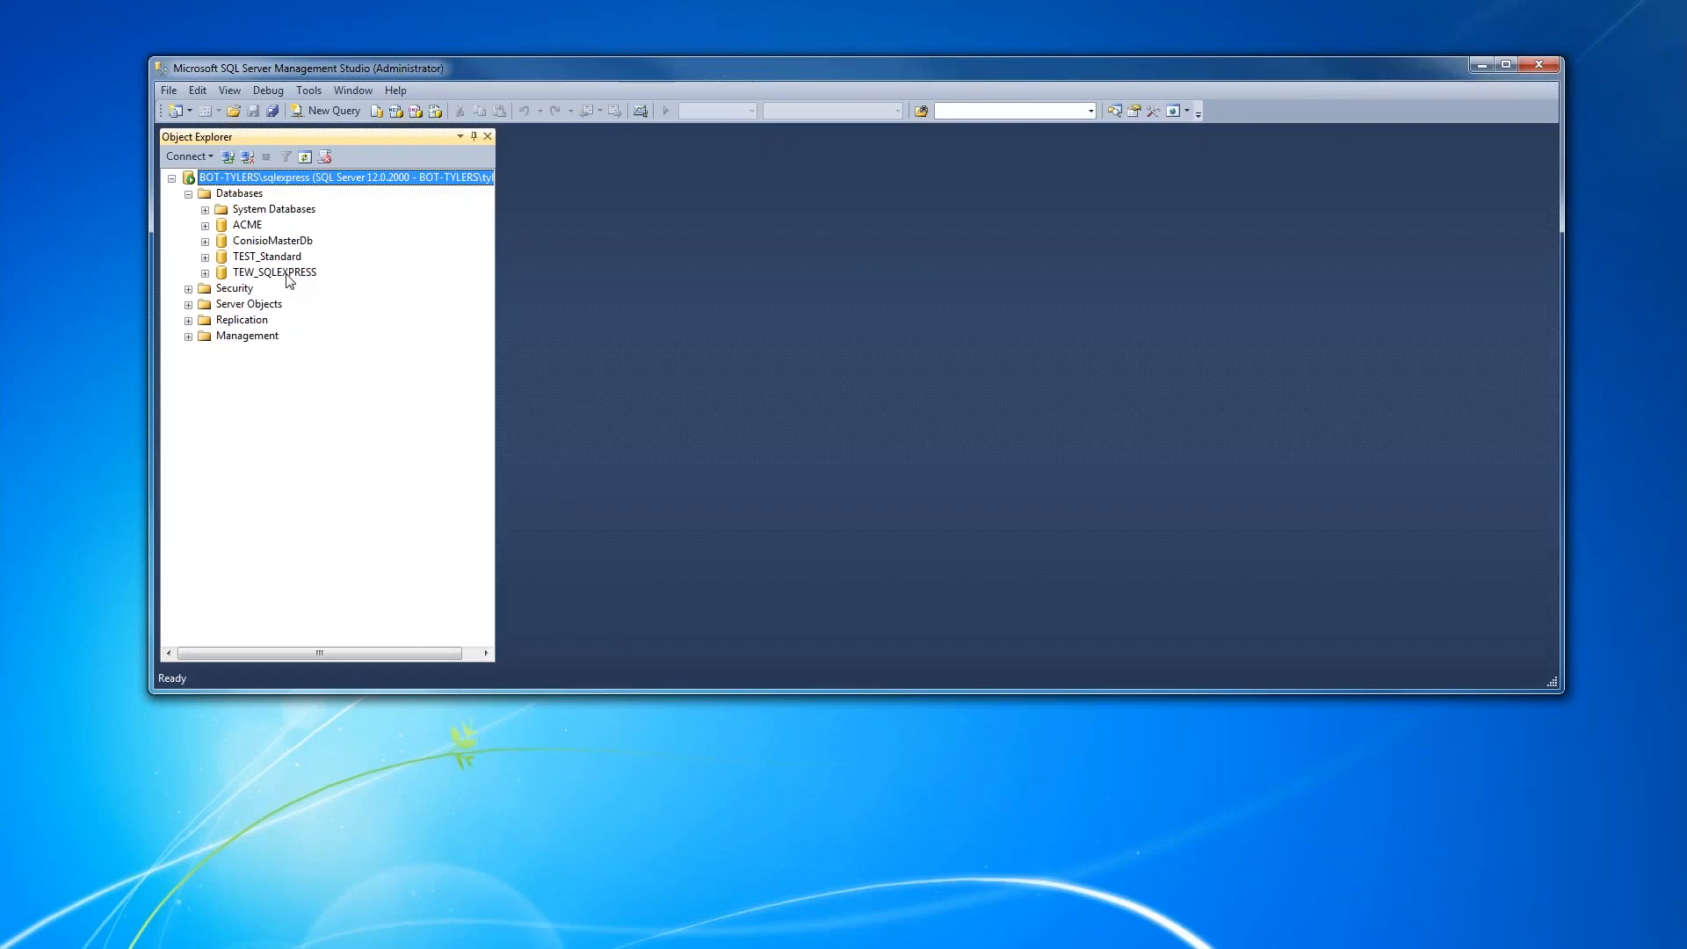
pyautogui.click(206, 211)
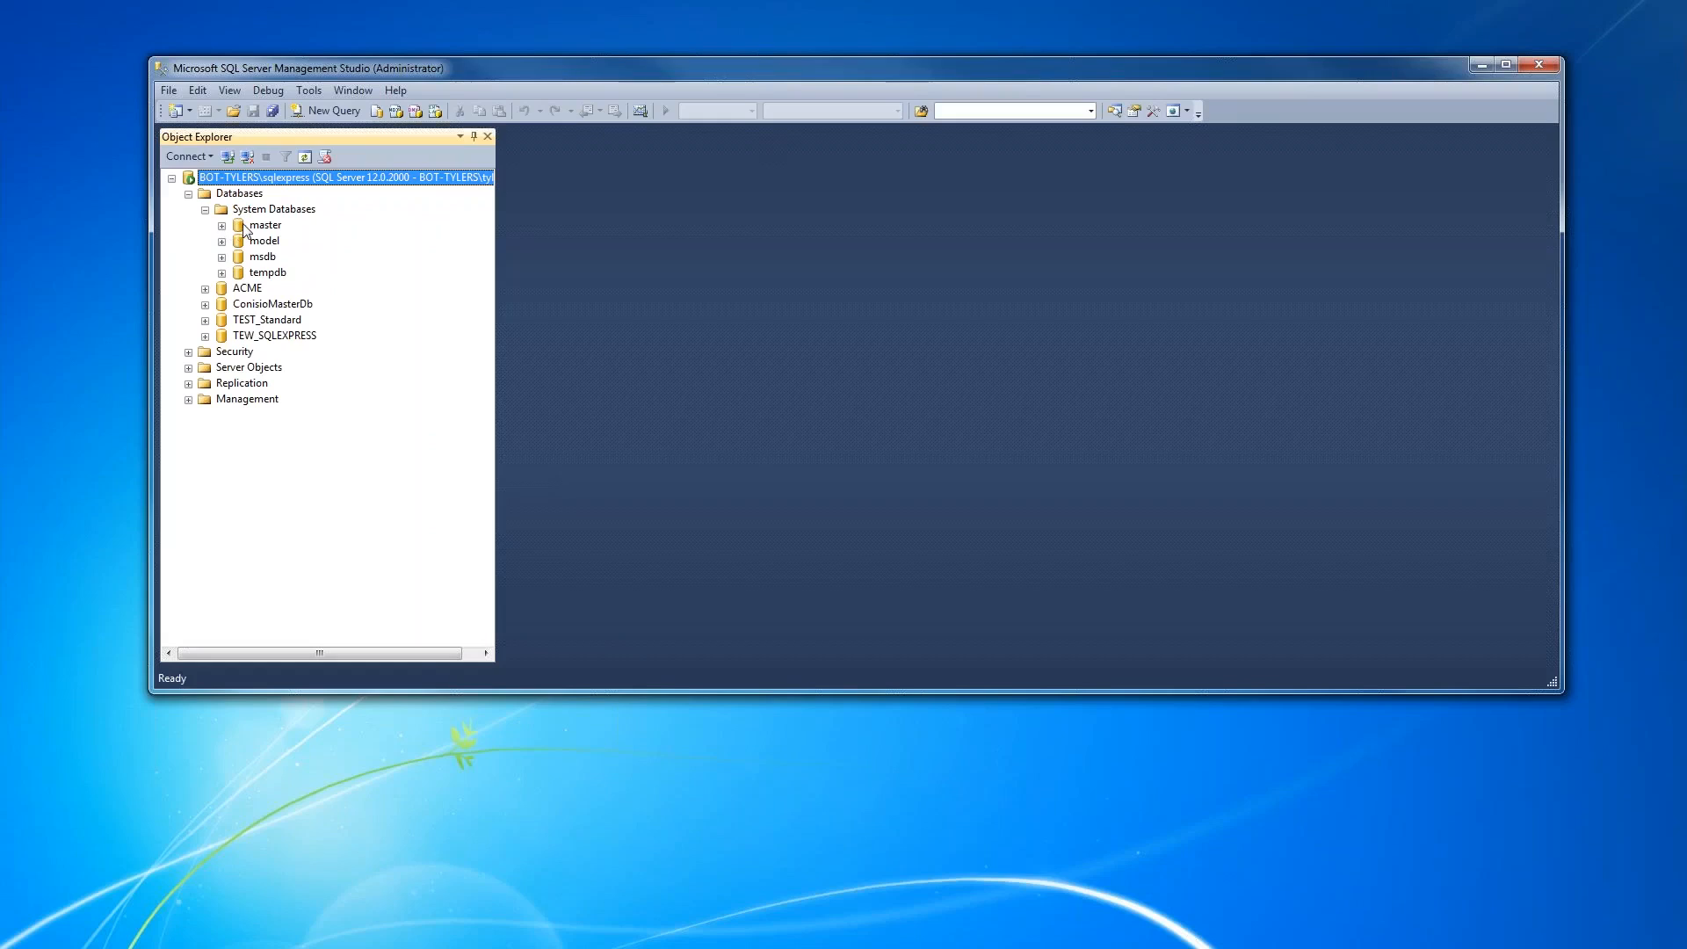
pyautogui.click(222, 226)
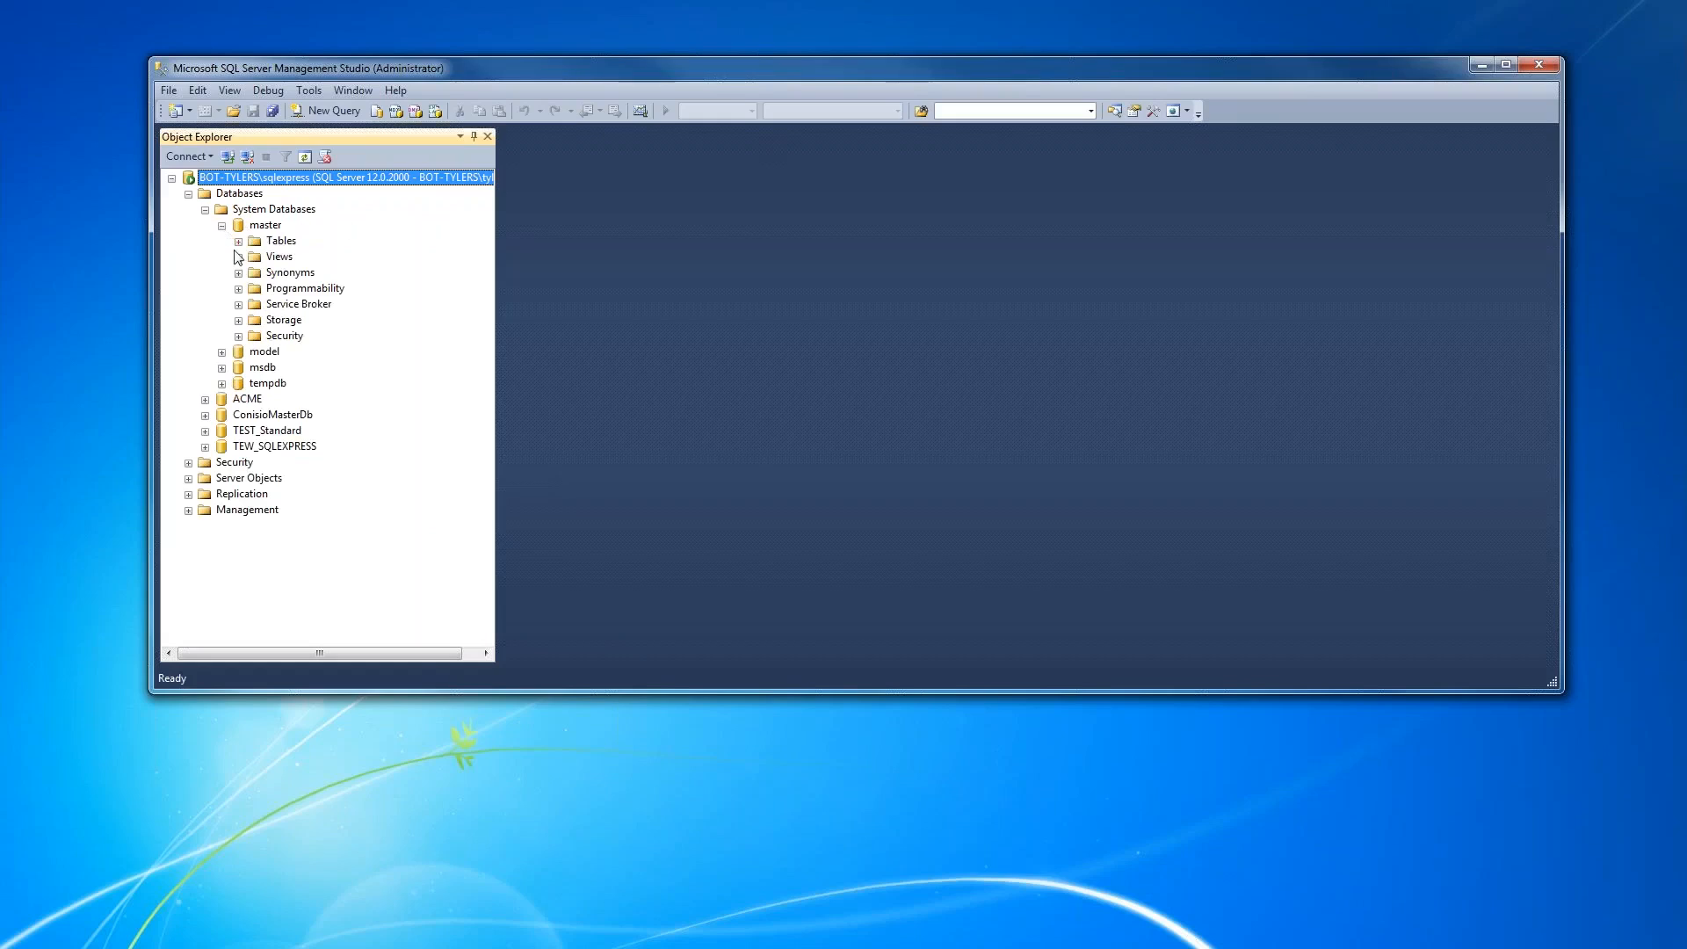
pyautogui.click(238, 289)
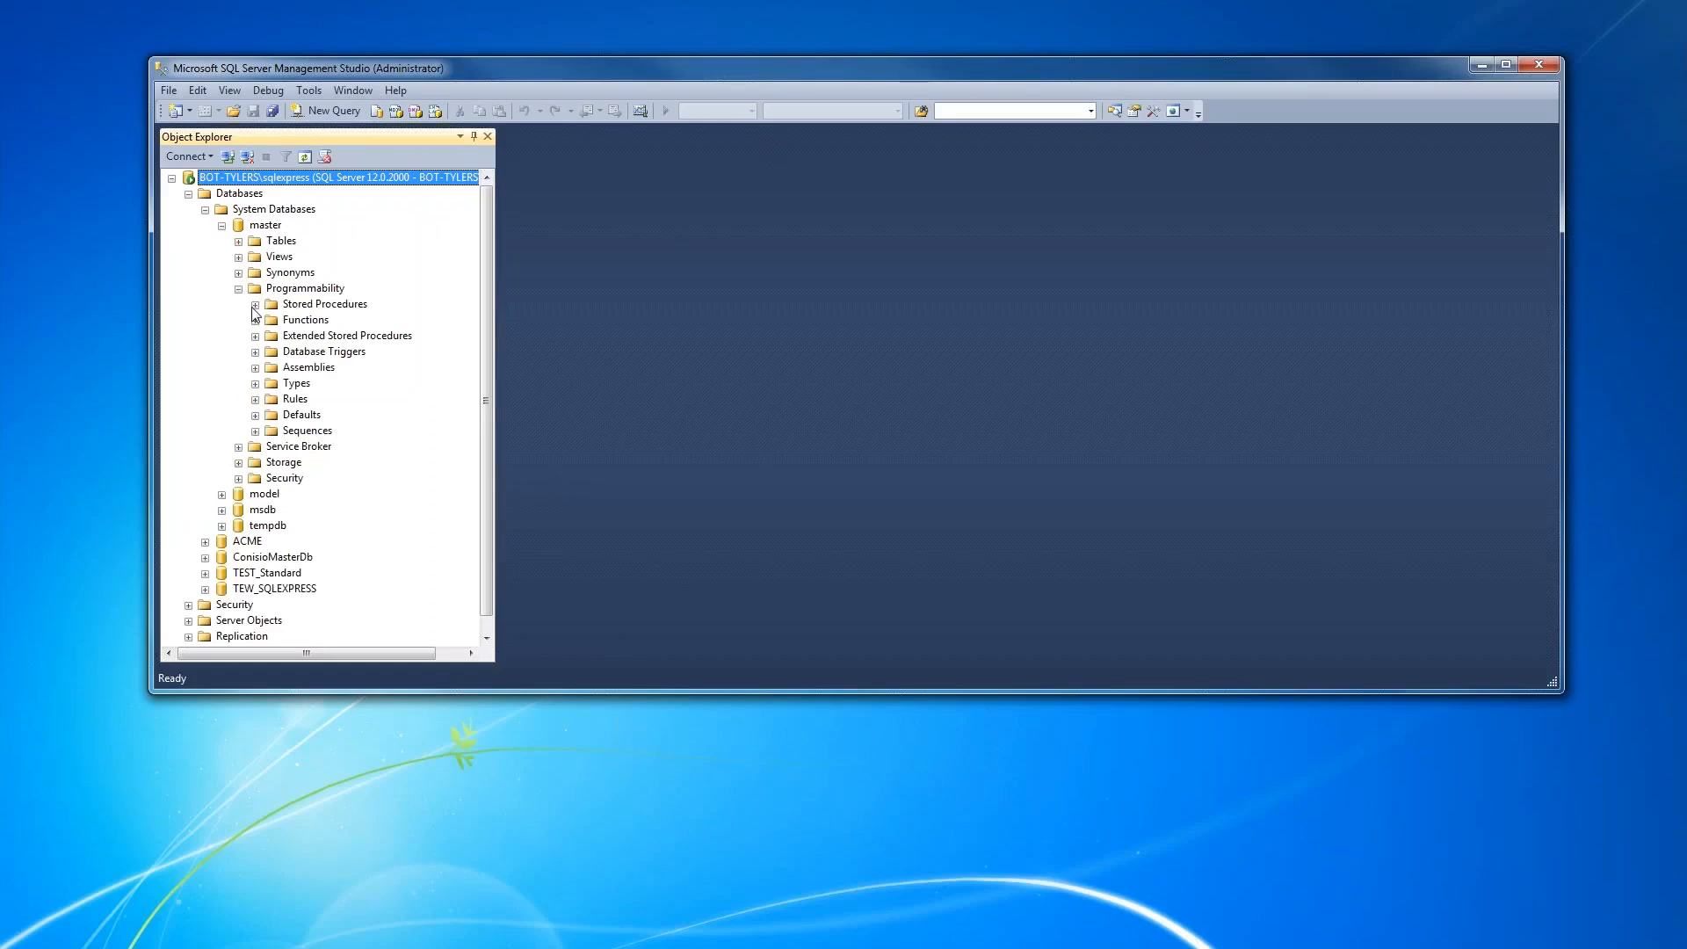
pyautogui.click(255, 305)
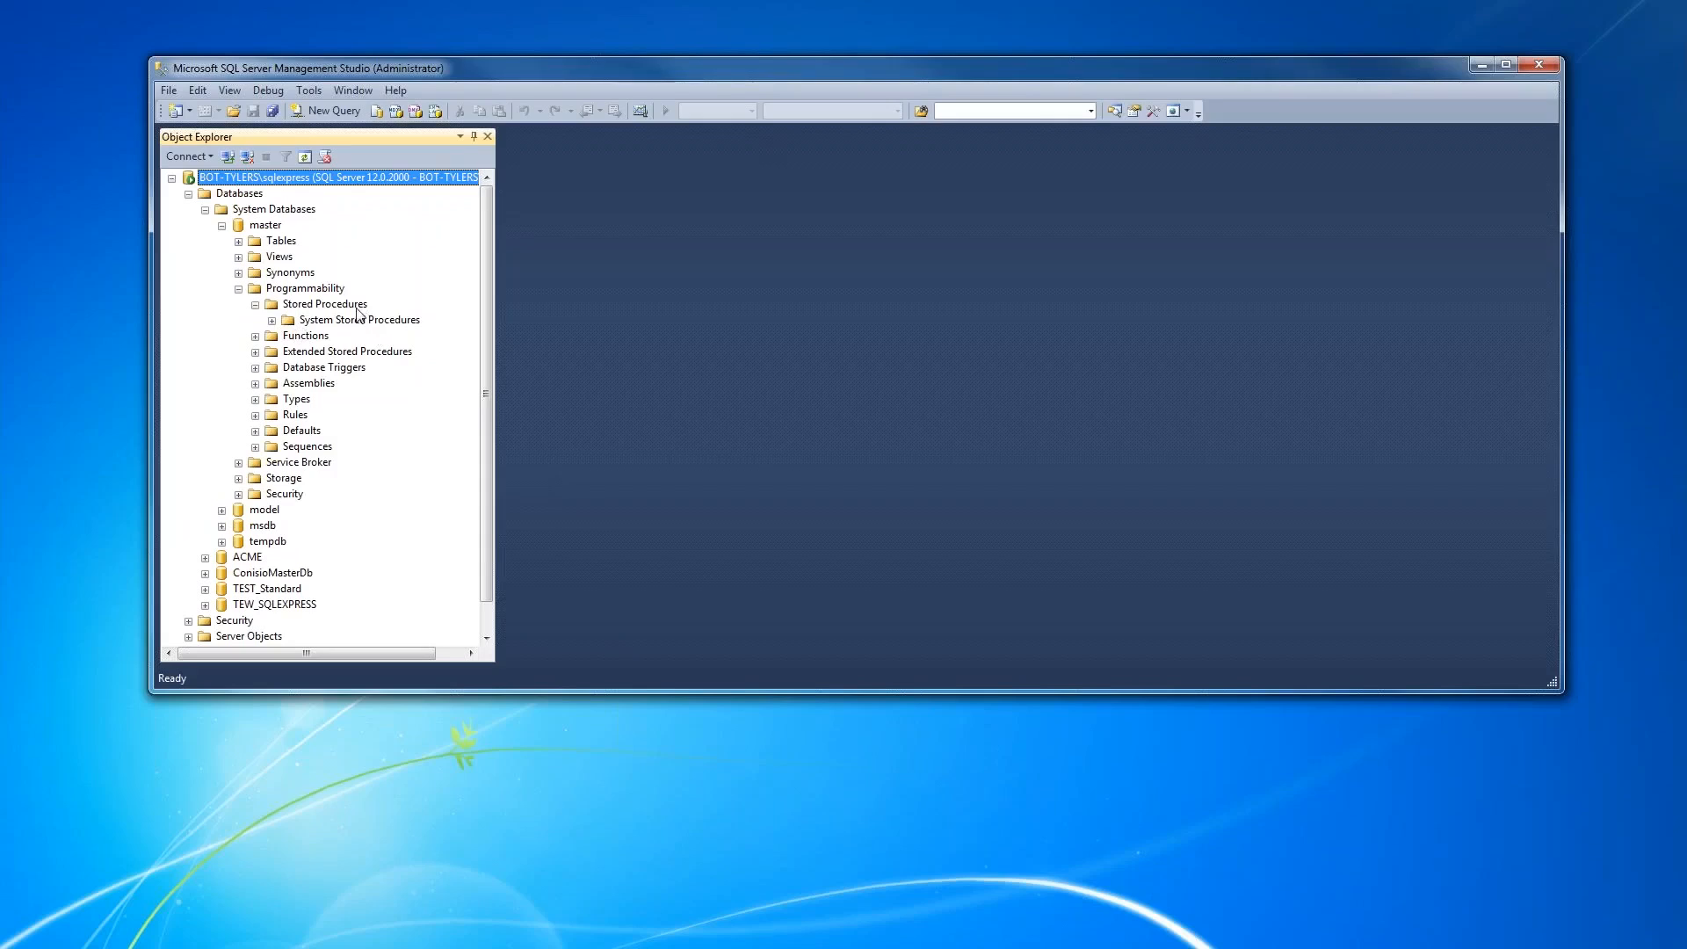
pyautogui.click(330, 308)
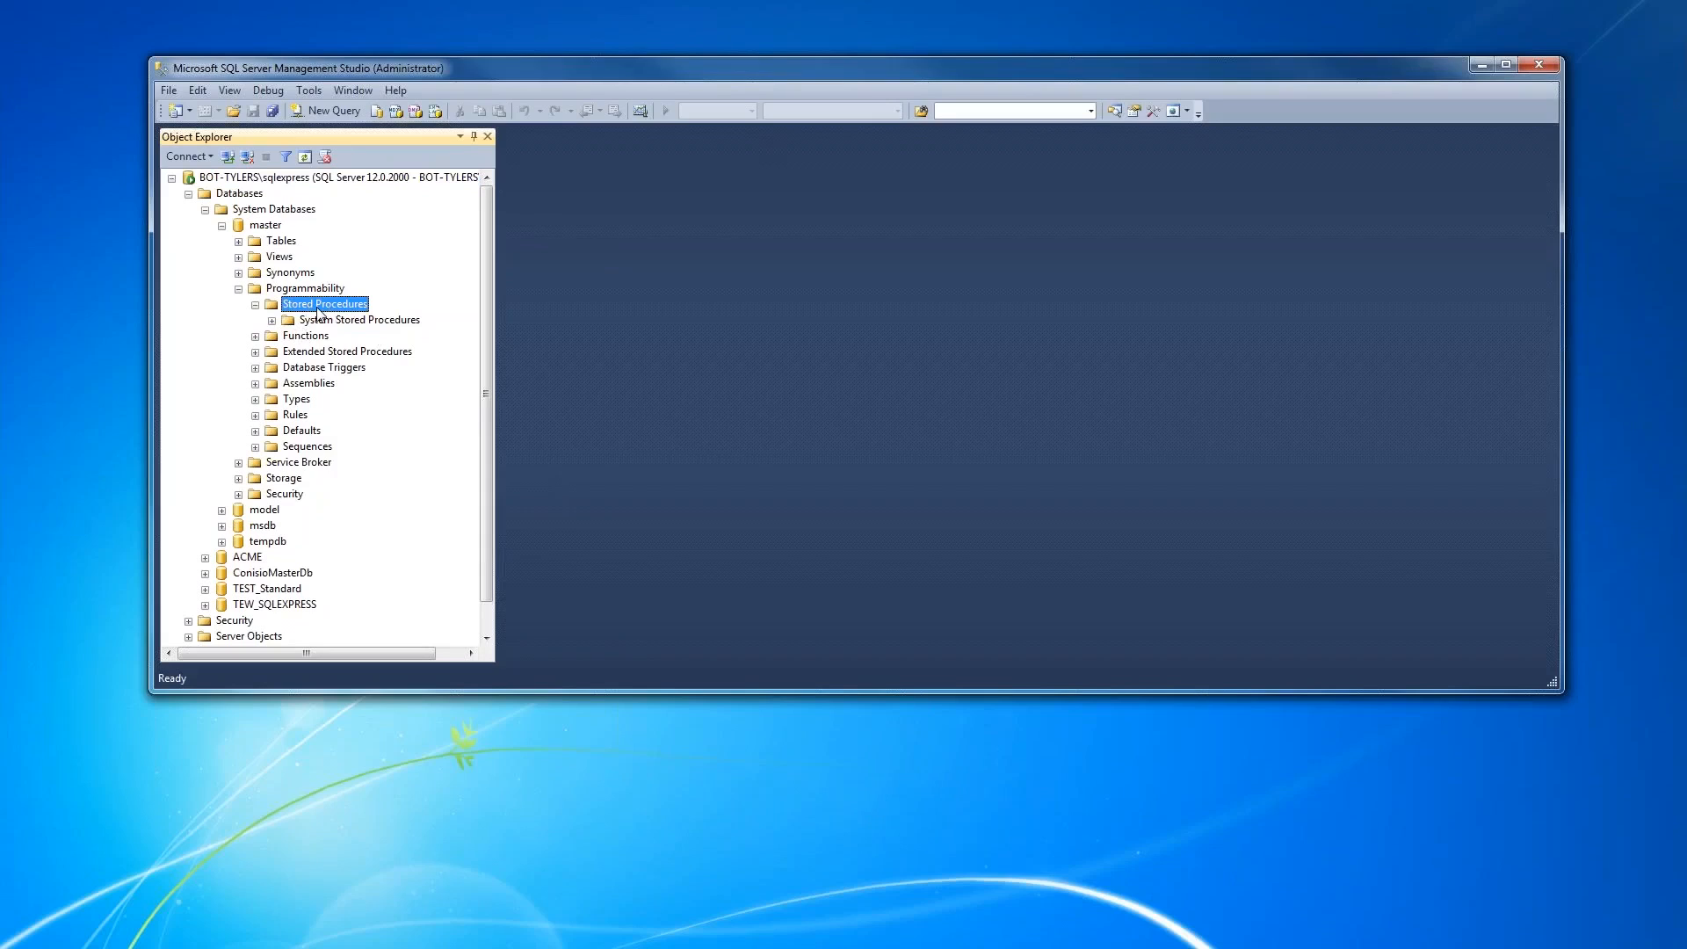
pyautogui.rightClick(320, 313)
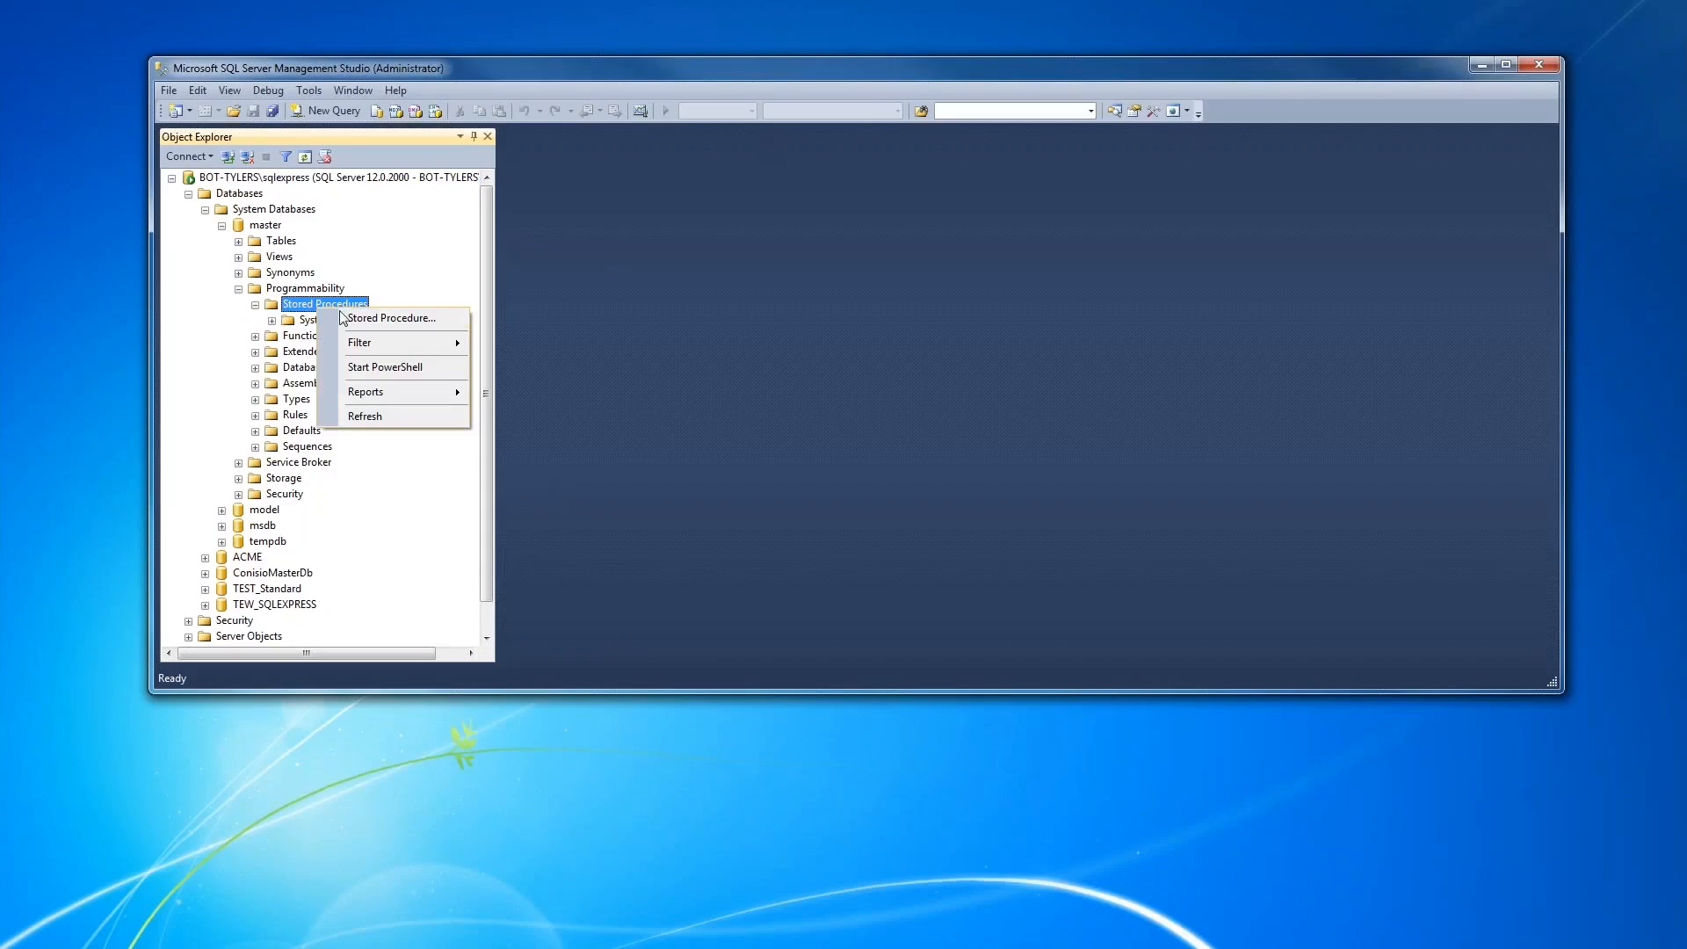
pyautogui.click(366, 319)
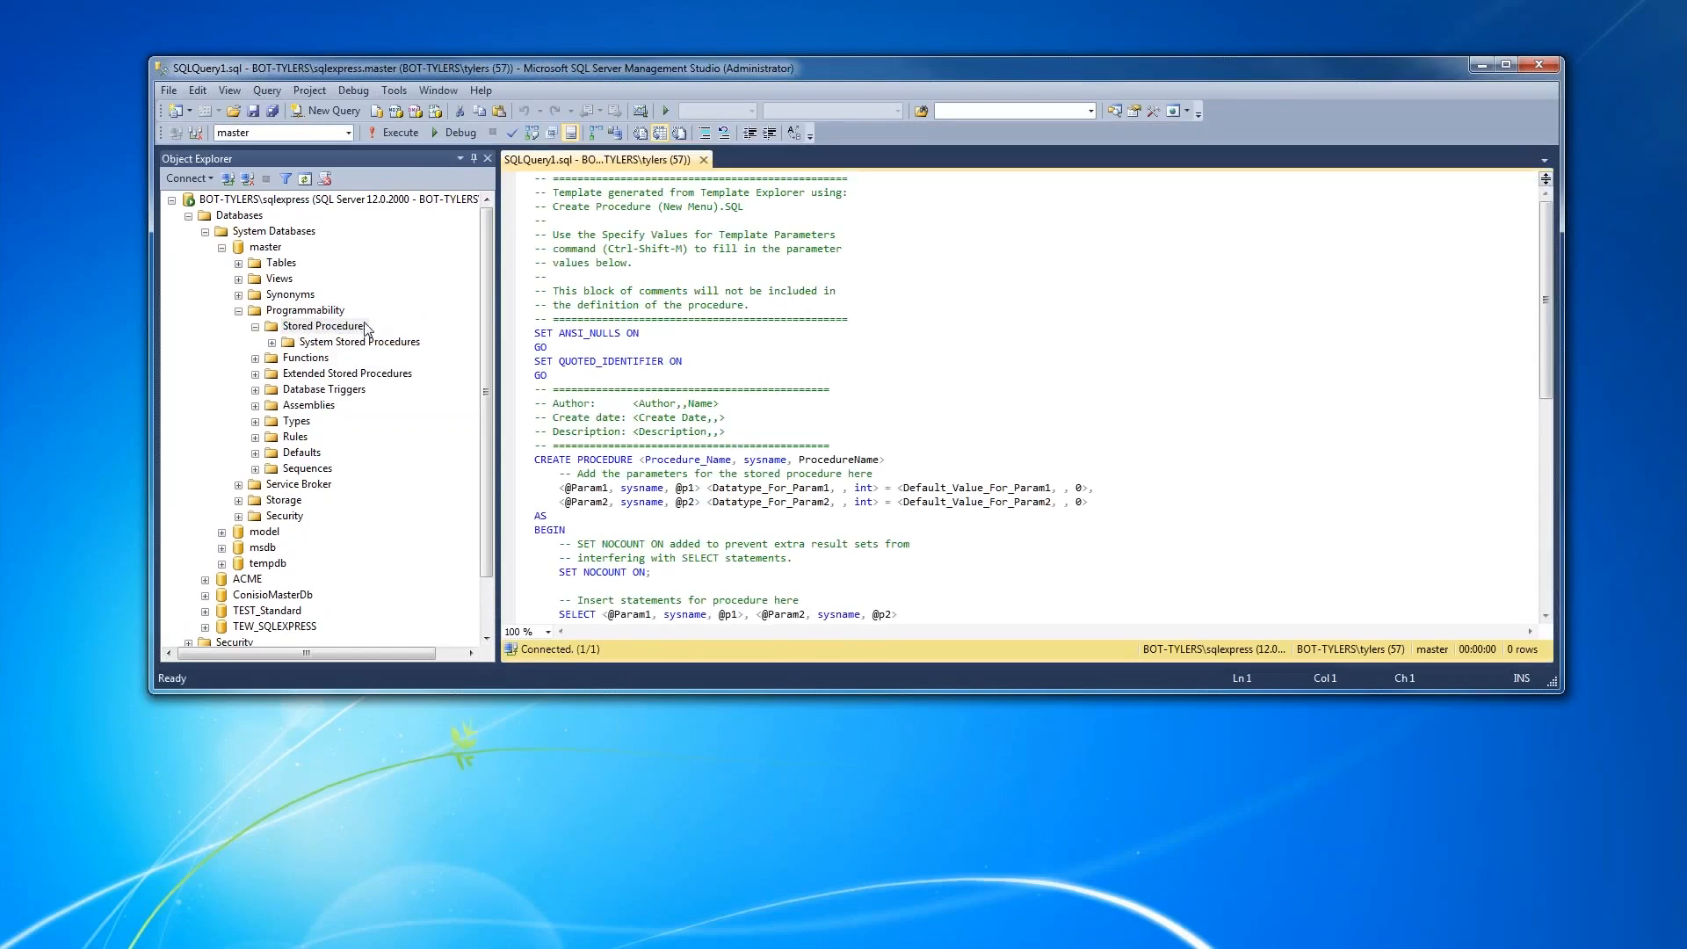
# - Look through the generated stored procedure template and delete all of its text from the query
pyautogui.click(859, 305)
pyautogui.scroll(-7, 893, 452)
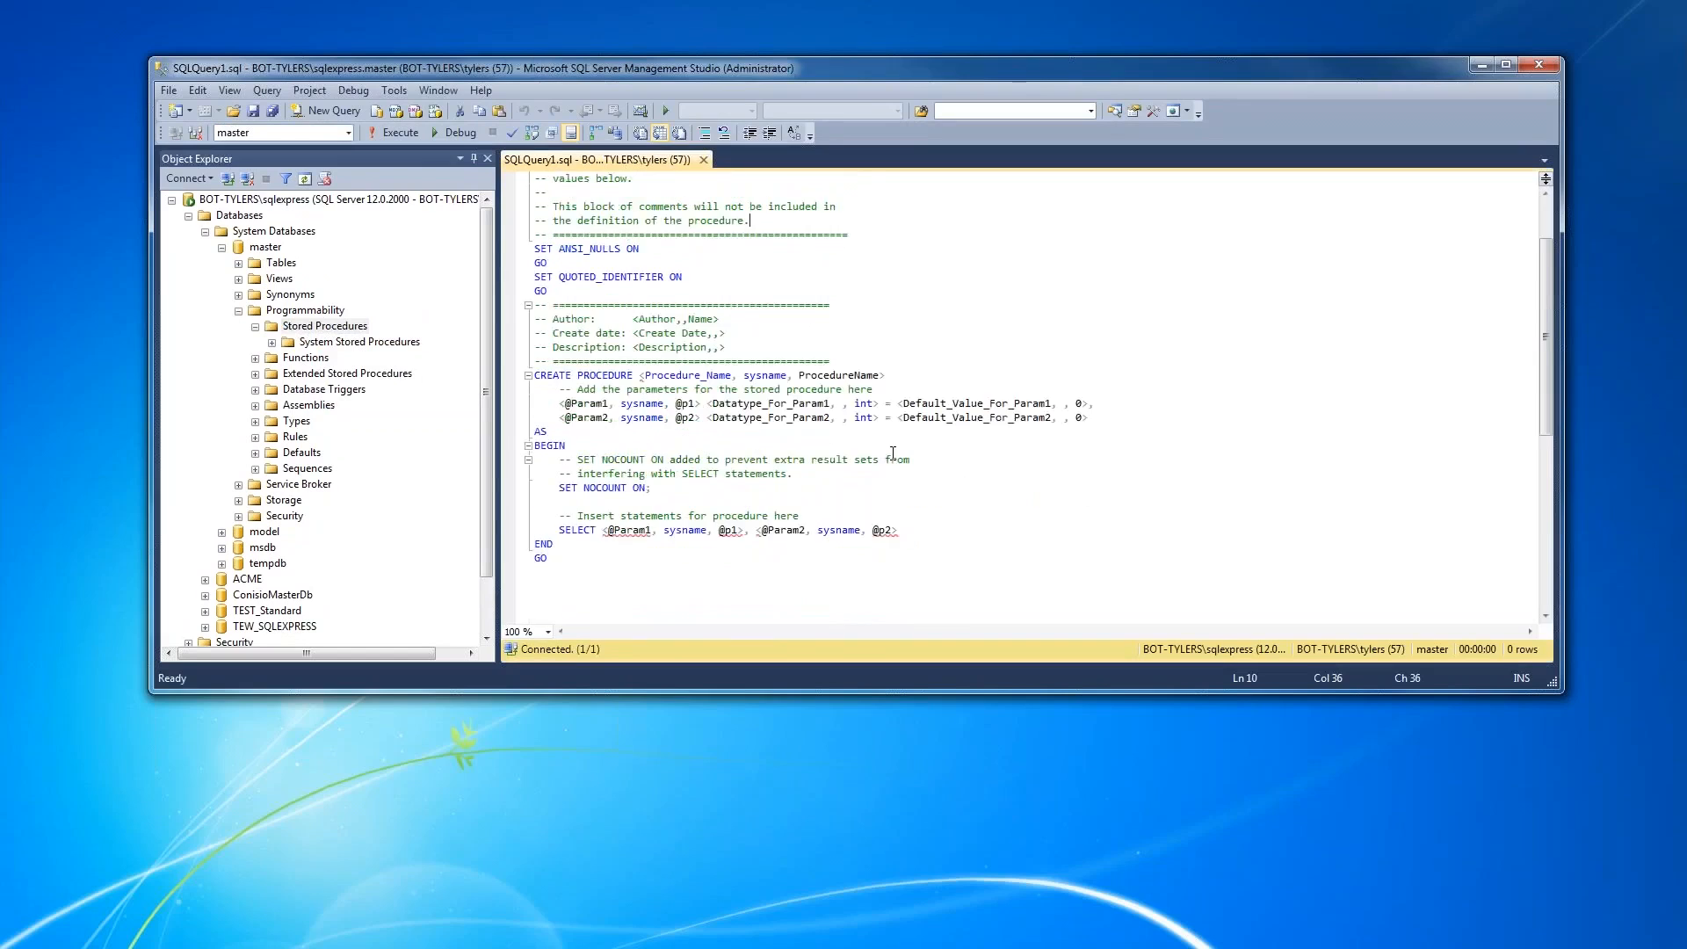
pyautogui.scroll(7, 892, 451)
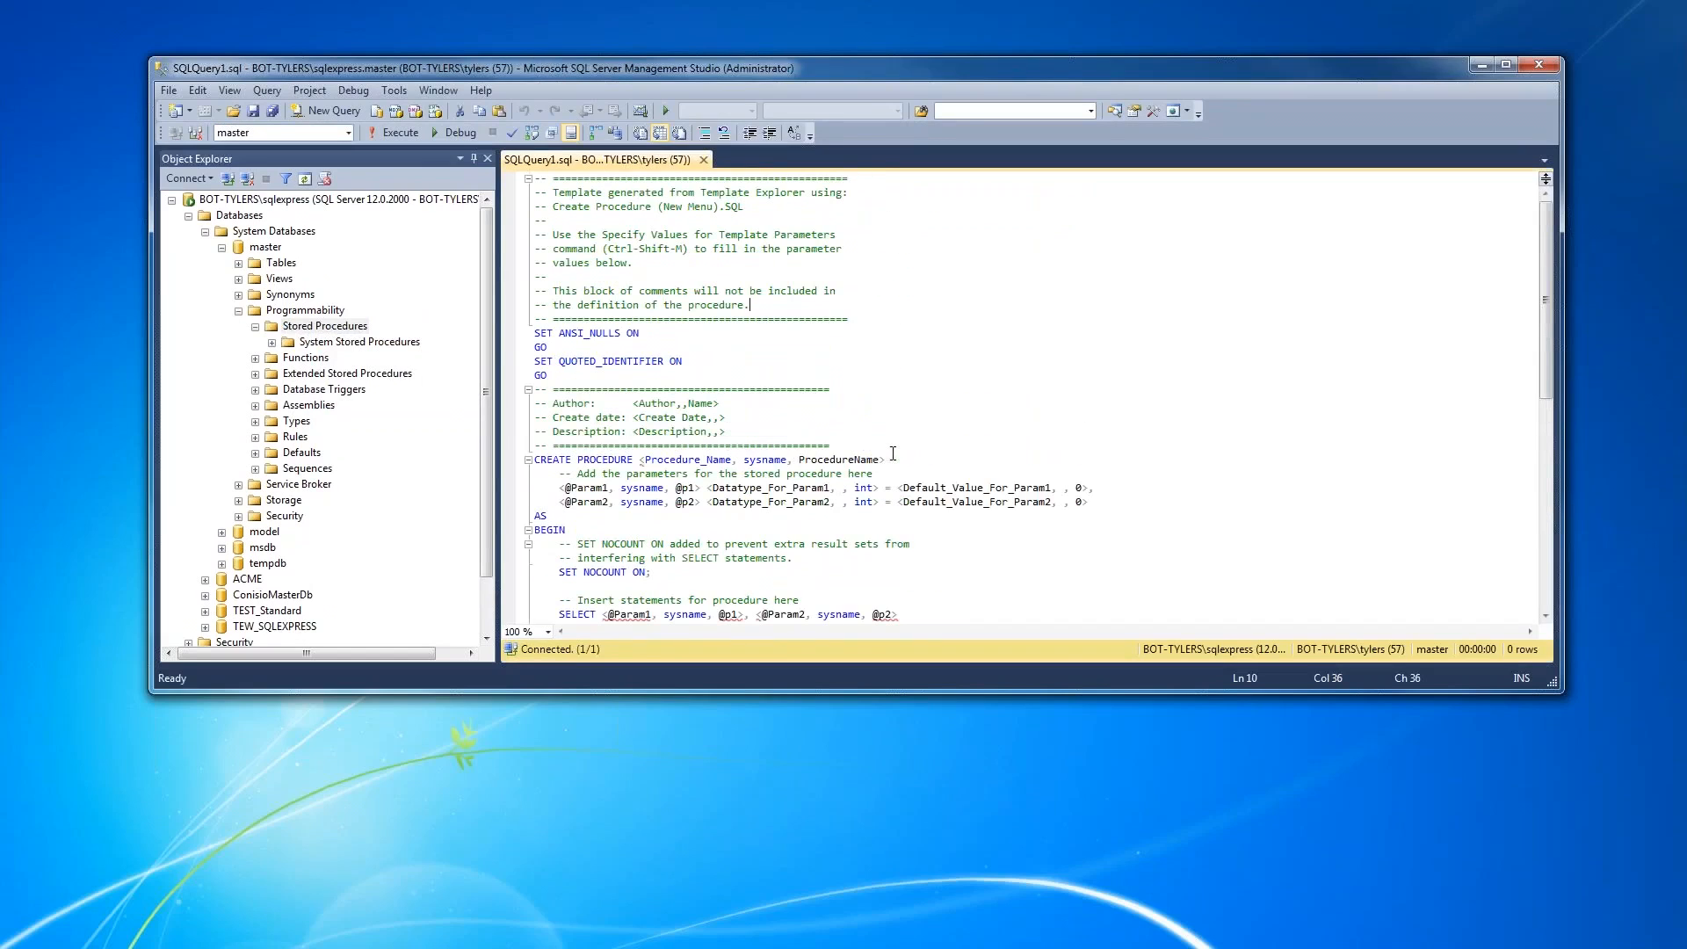
pyautogui.scroll(-1, 893, 453)
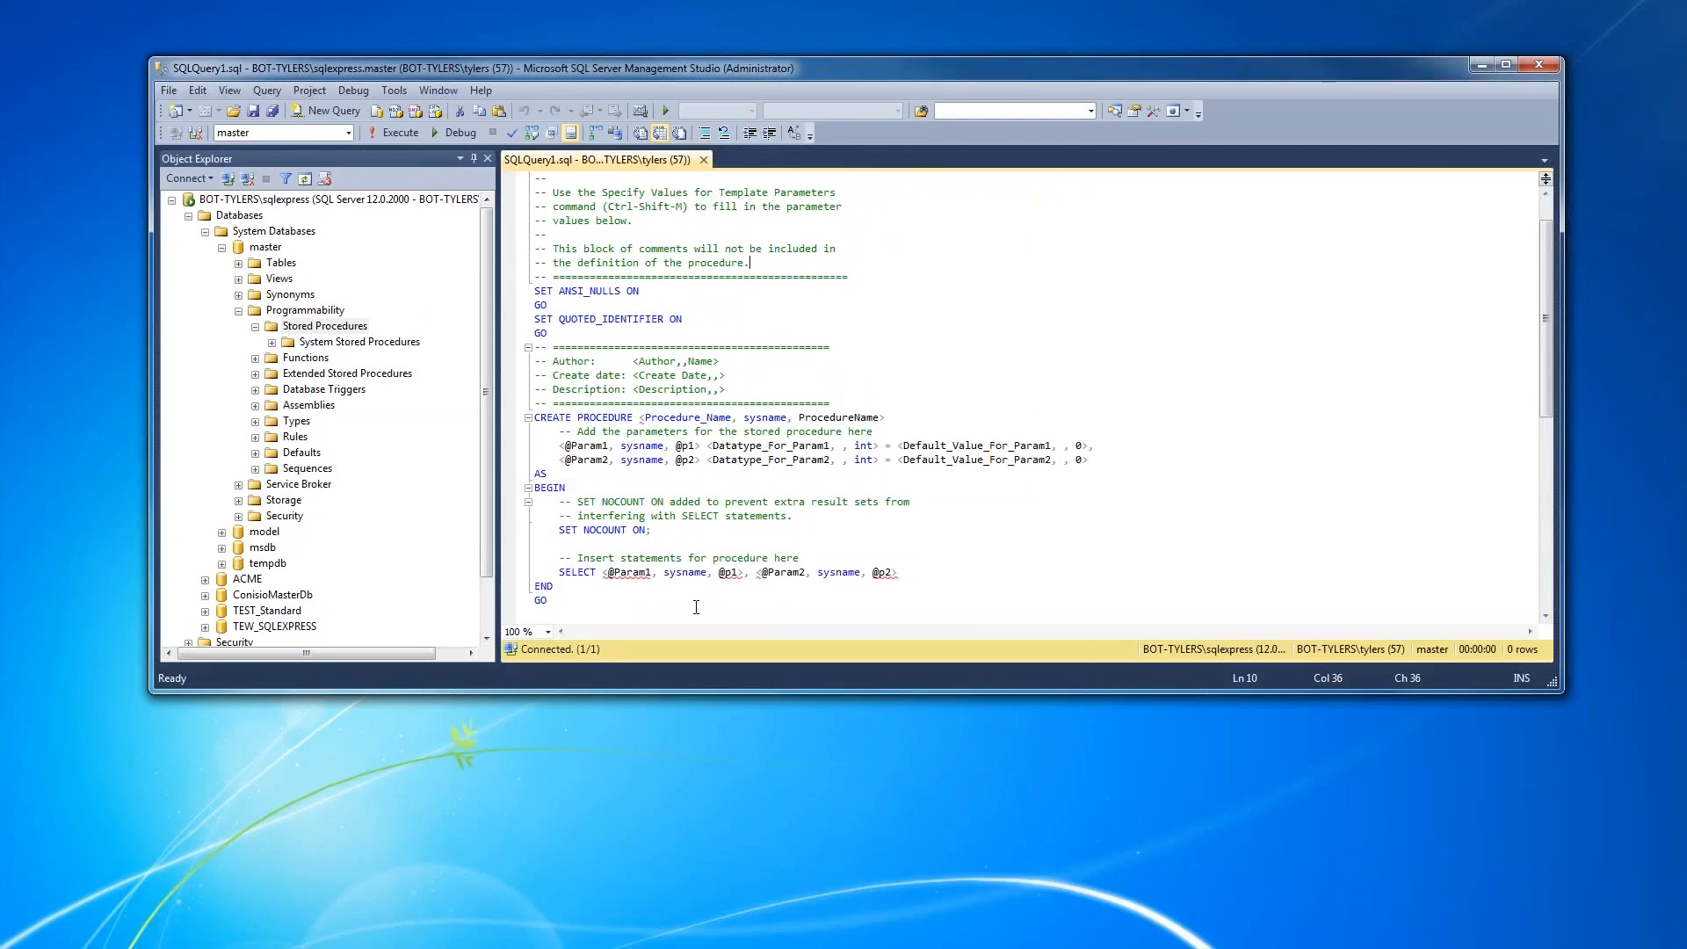
pyautogui.moveTo(682, 608); pyautogui.dragTo(514, 141)
pyautogui.press('Delete')
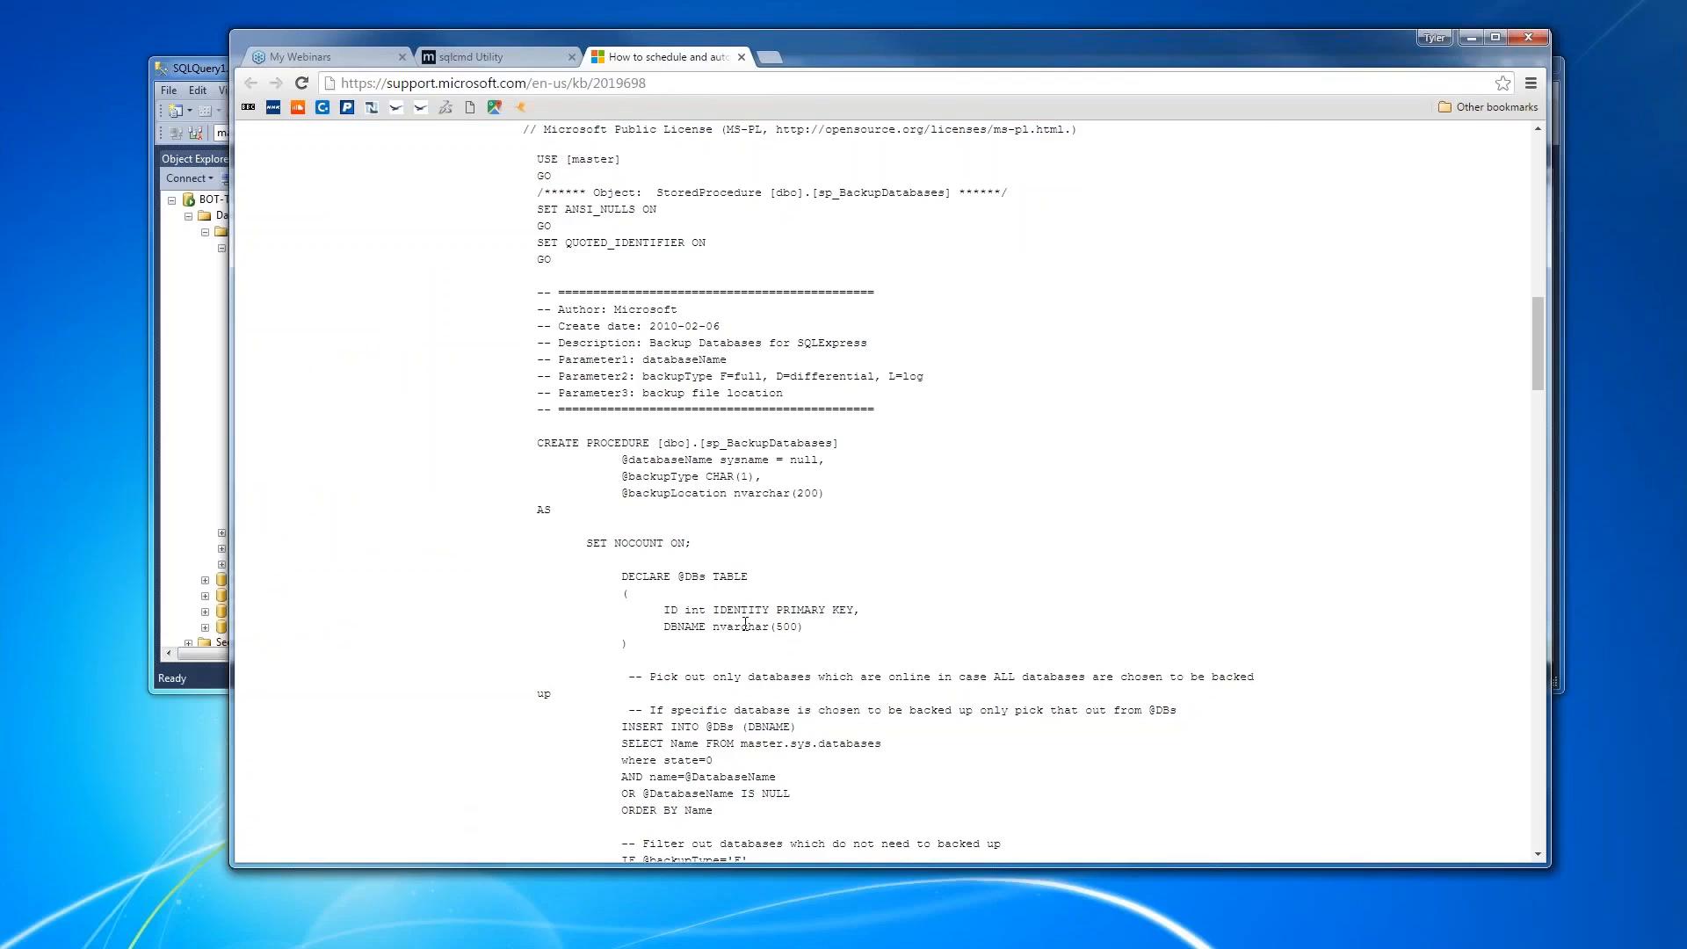
# - Switch to the browser, review the sp_BackupDatabases script and address of the Microsoft support article, and minimize the window
pyautogui.scroll(3, 888, 492)
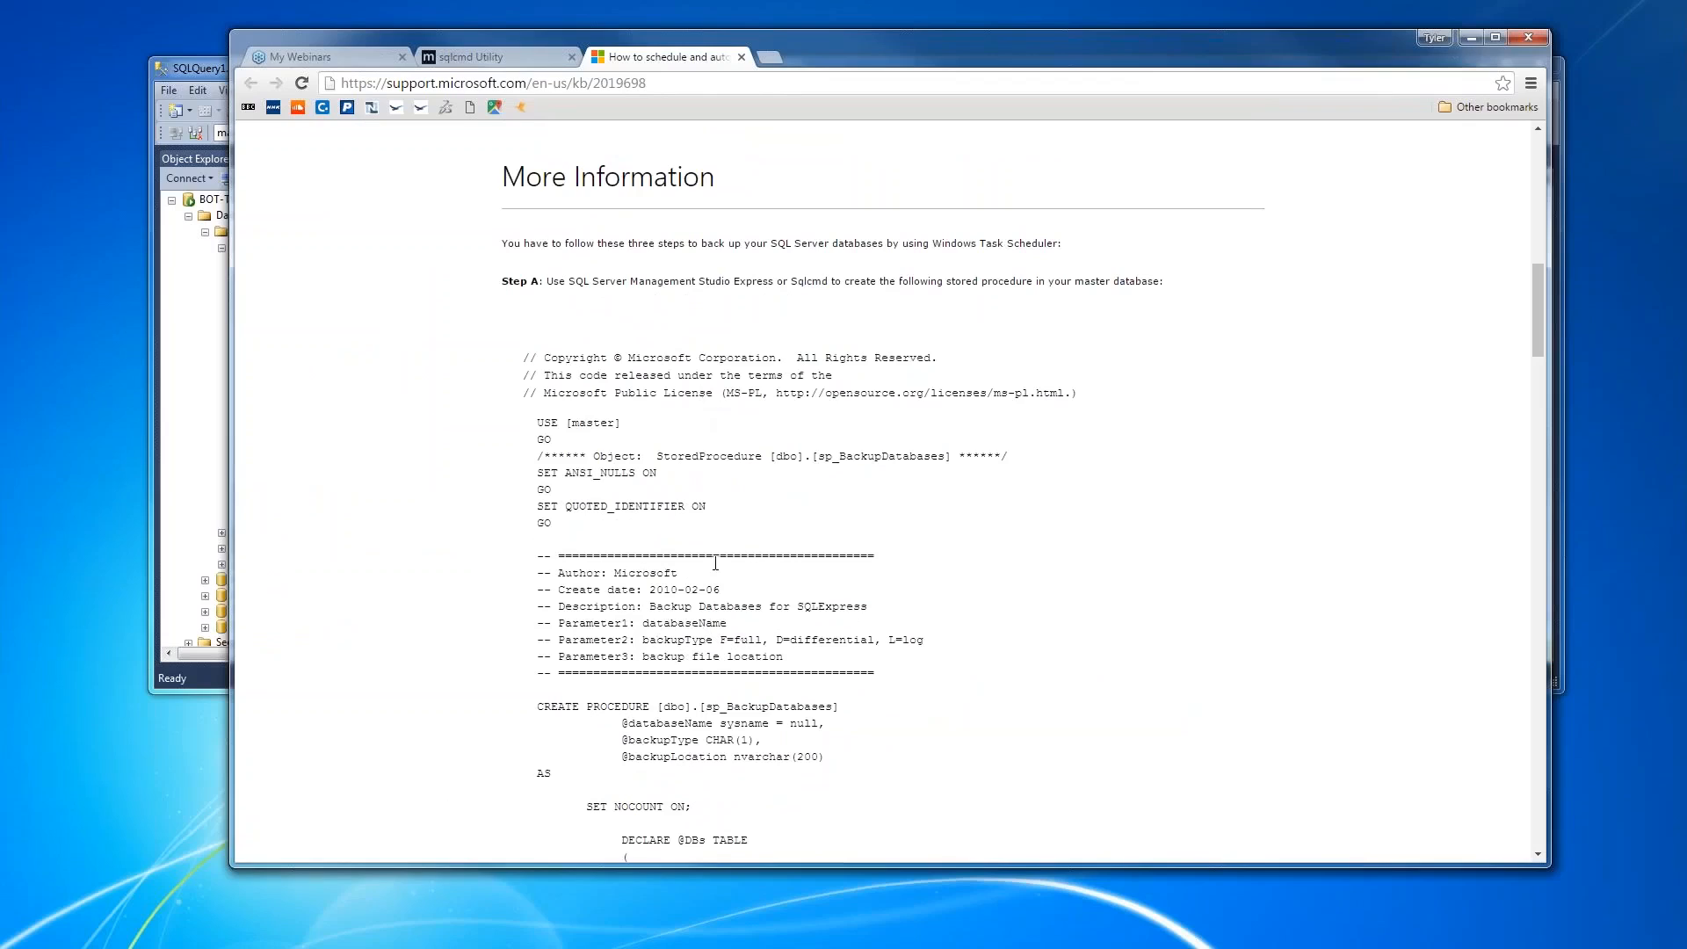
pyautogui.scroll(-1, 715, 563)
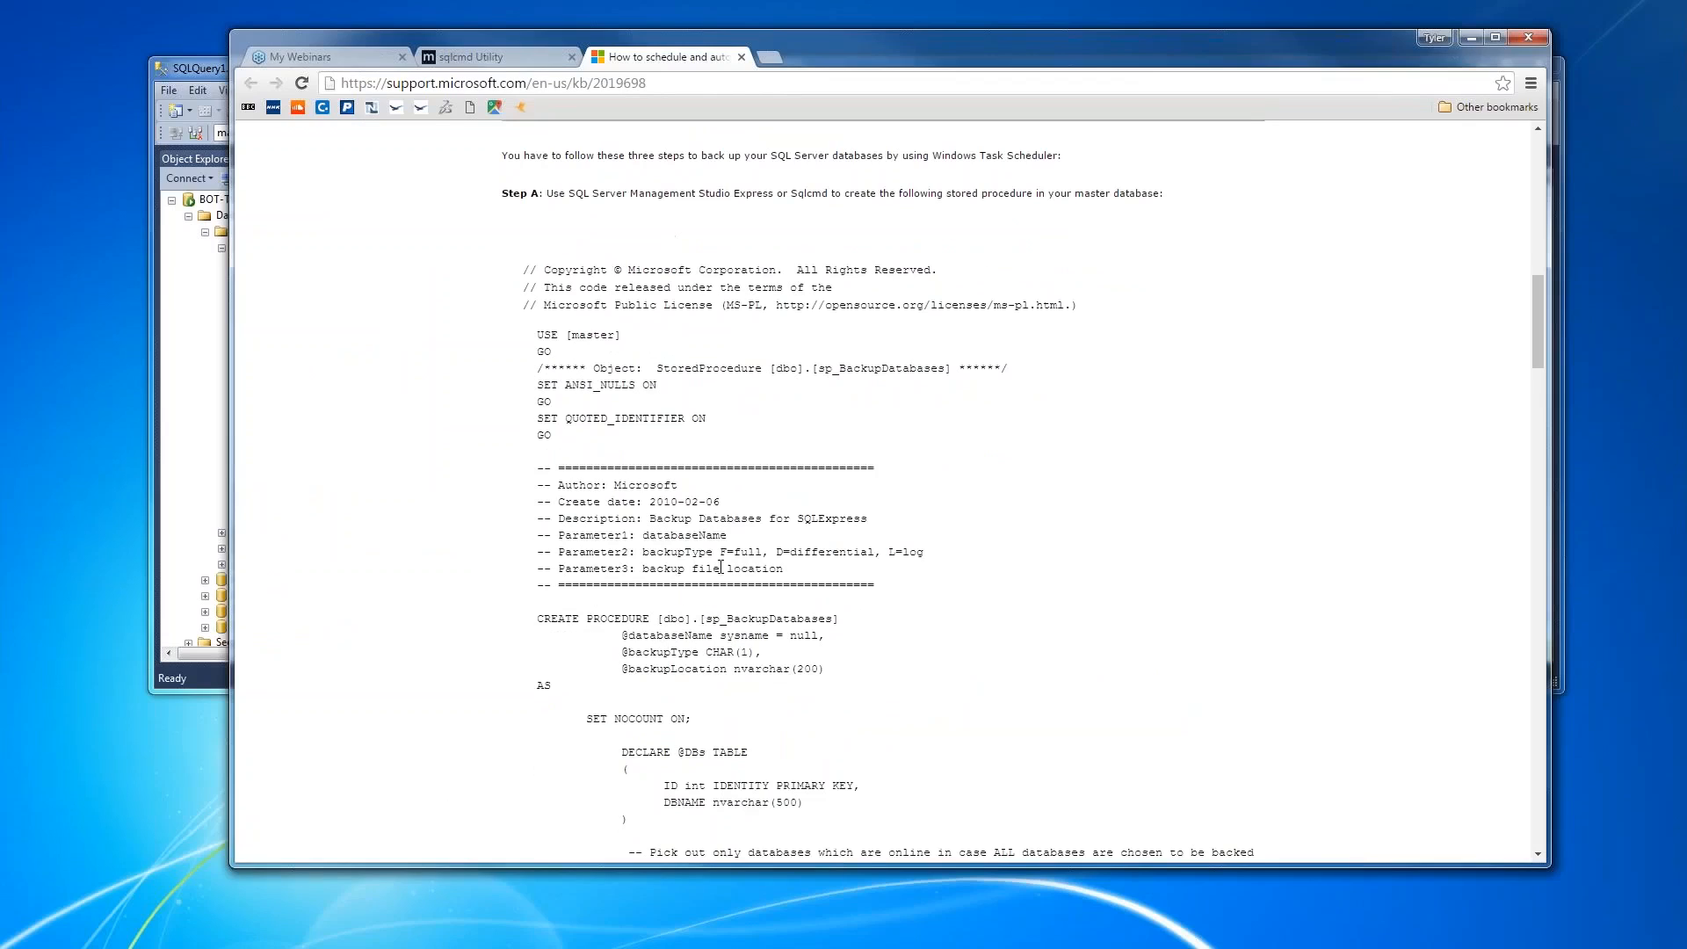
pyautogui.moveTo(680, 82); pyautogui.dragTo(340, 83)
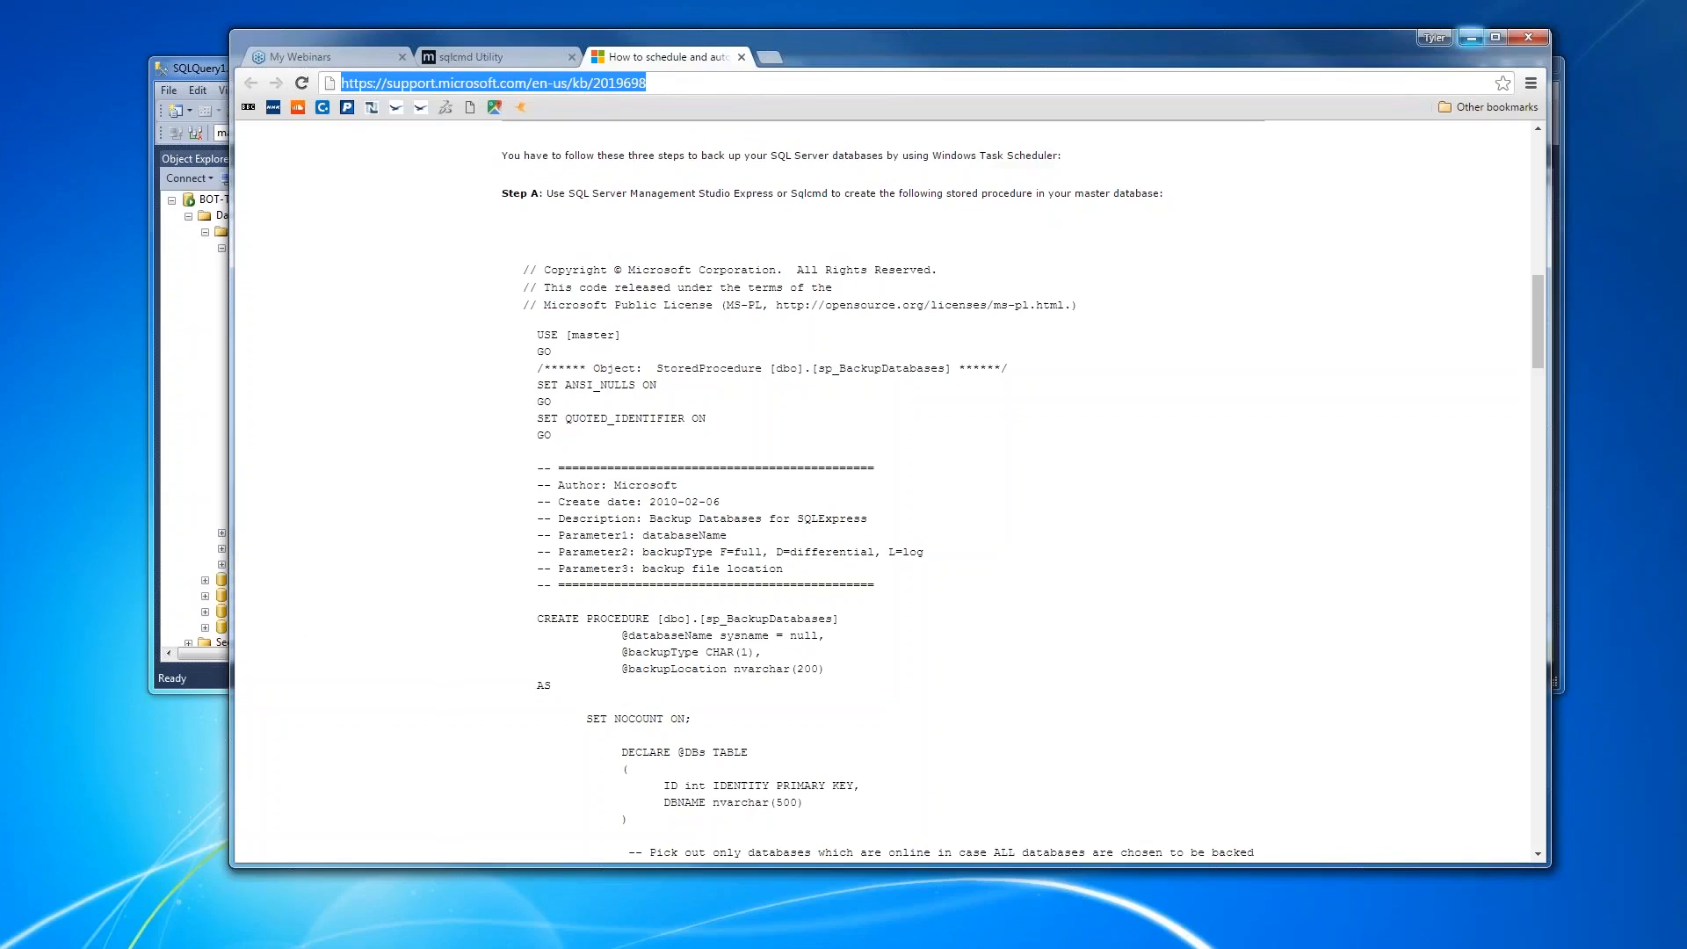
pyautogui.click(1471, 38)
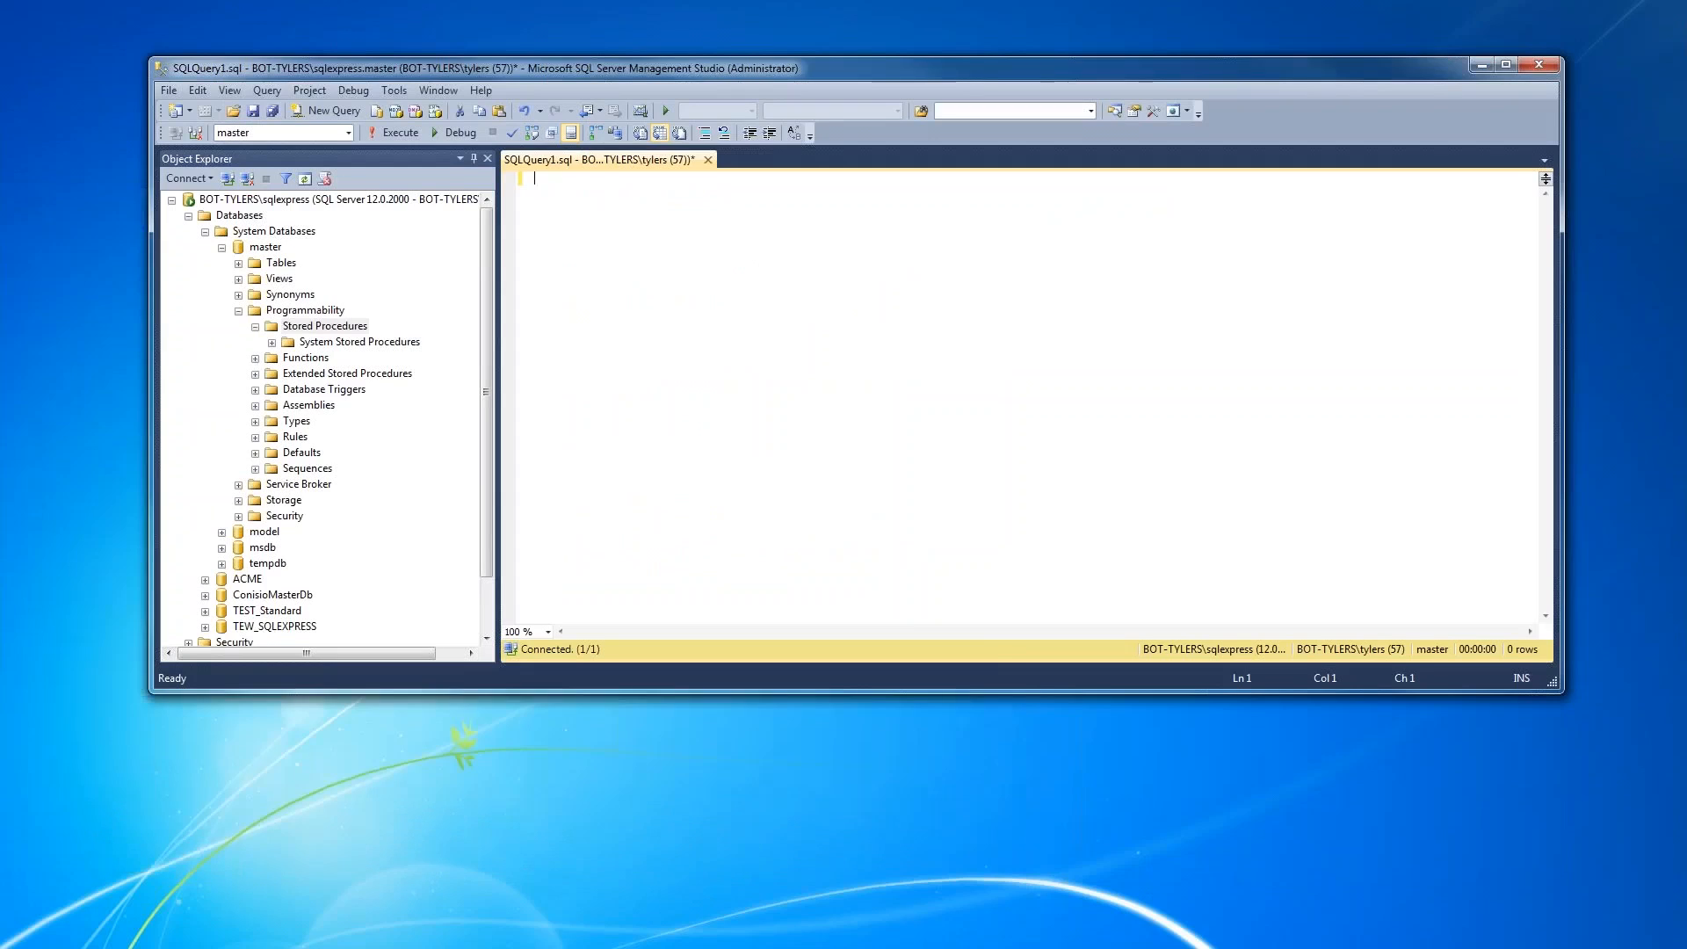
# - Switch to SQL Express Backup.docx in Word and copy the complete sp_BackupDatabases script given under item 8
pyautogui.hotkey('alt', 'Tab')
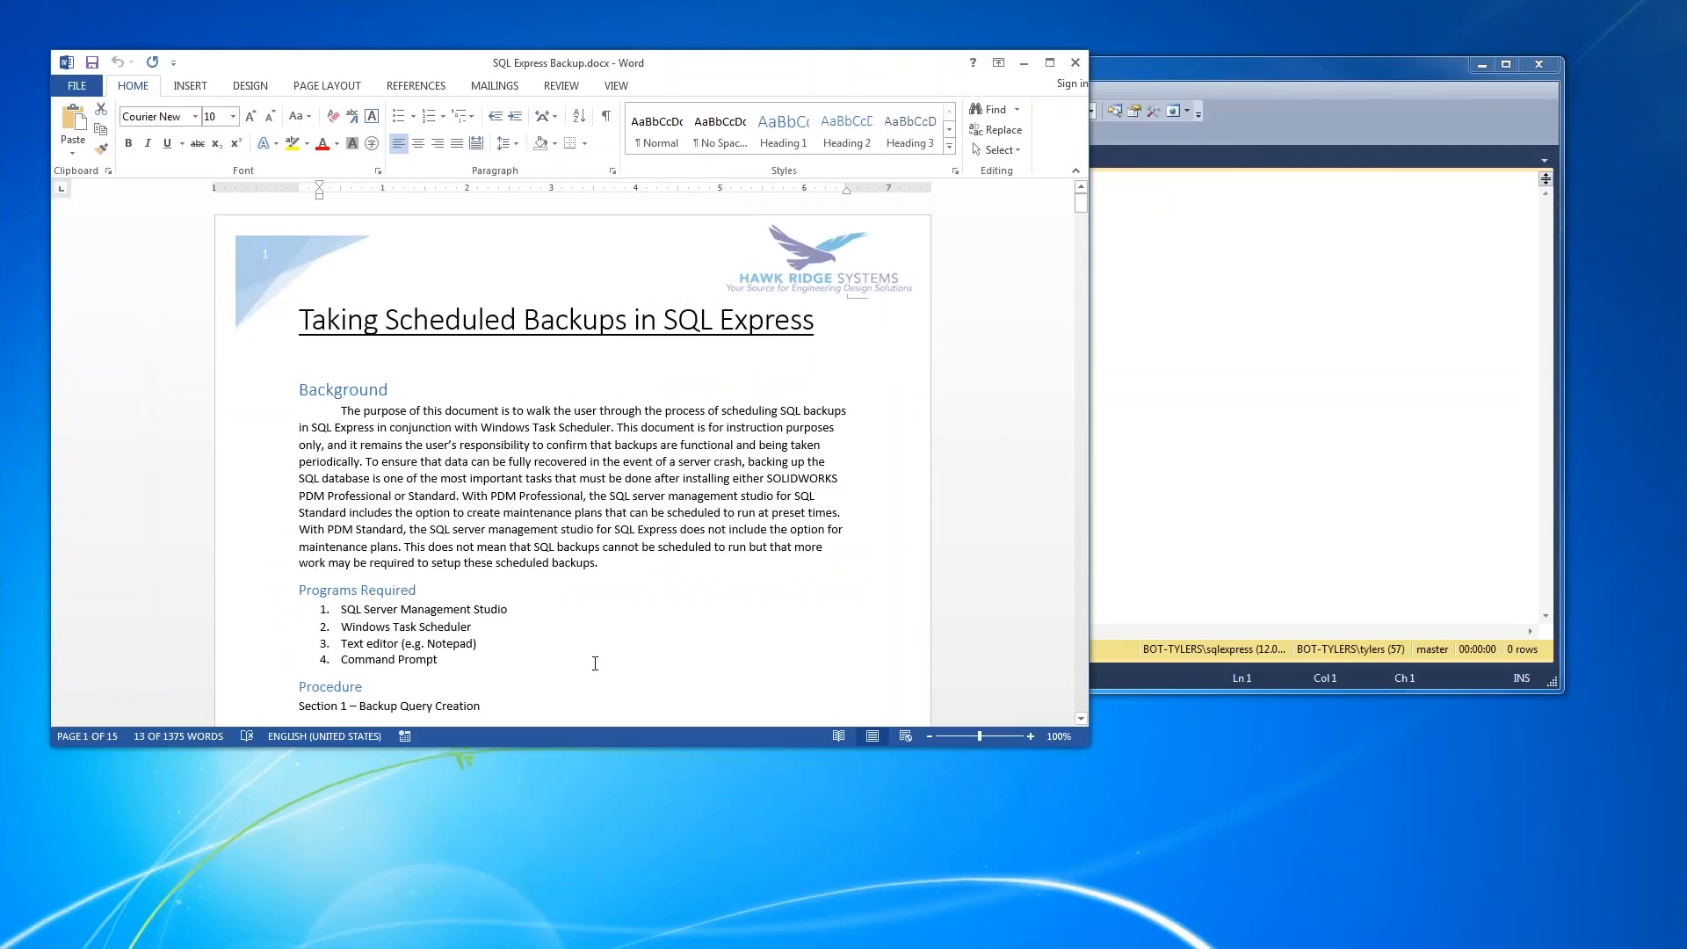
pyautogui.scroll(-13, 595, 663)
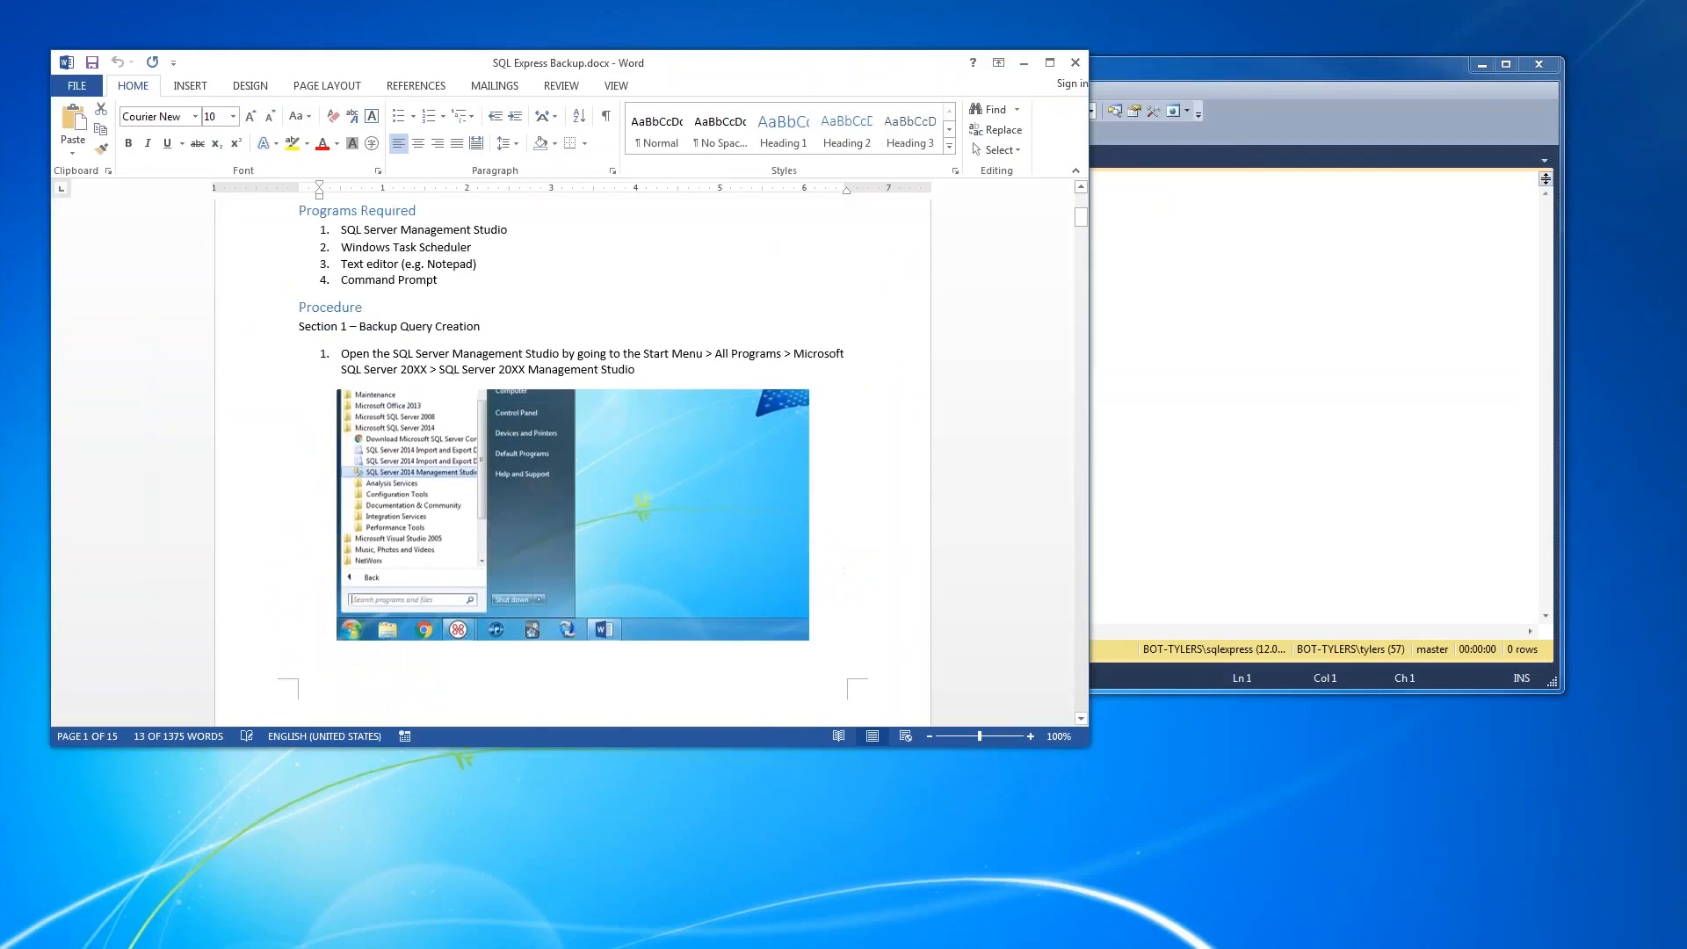
pyautogui.scroll(-12, 573, 463)
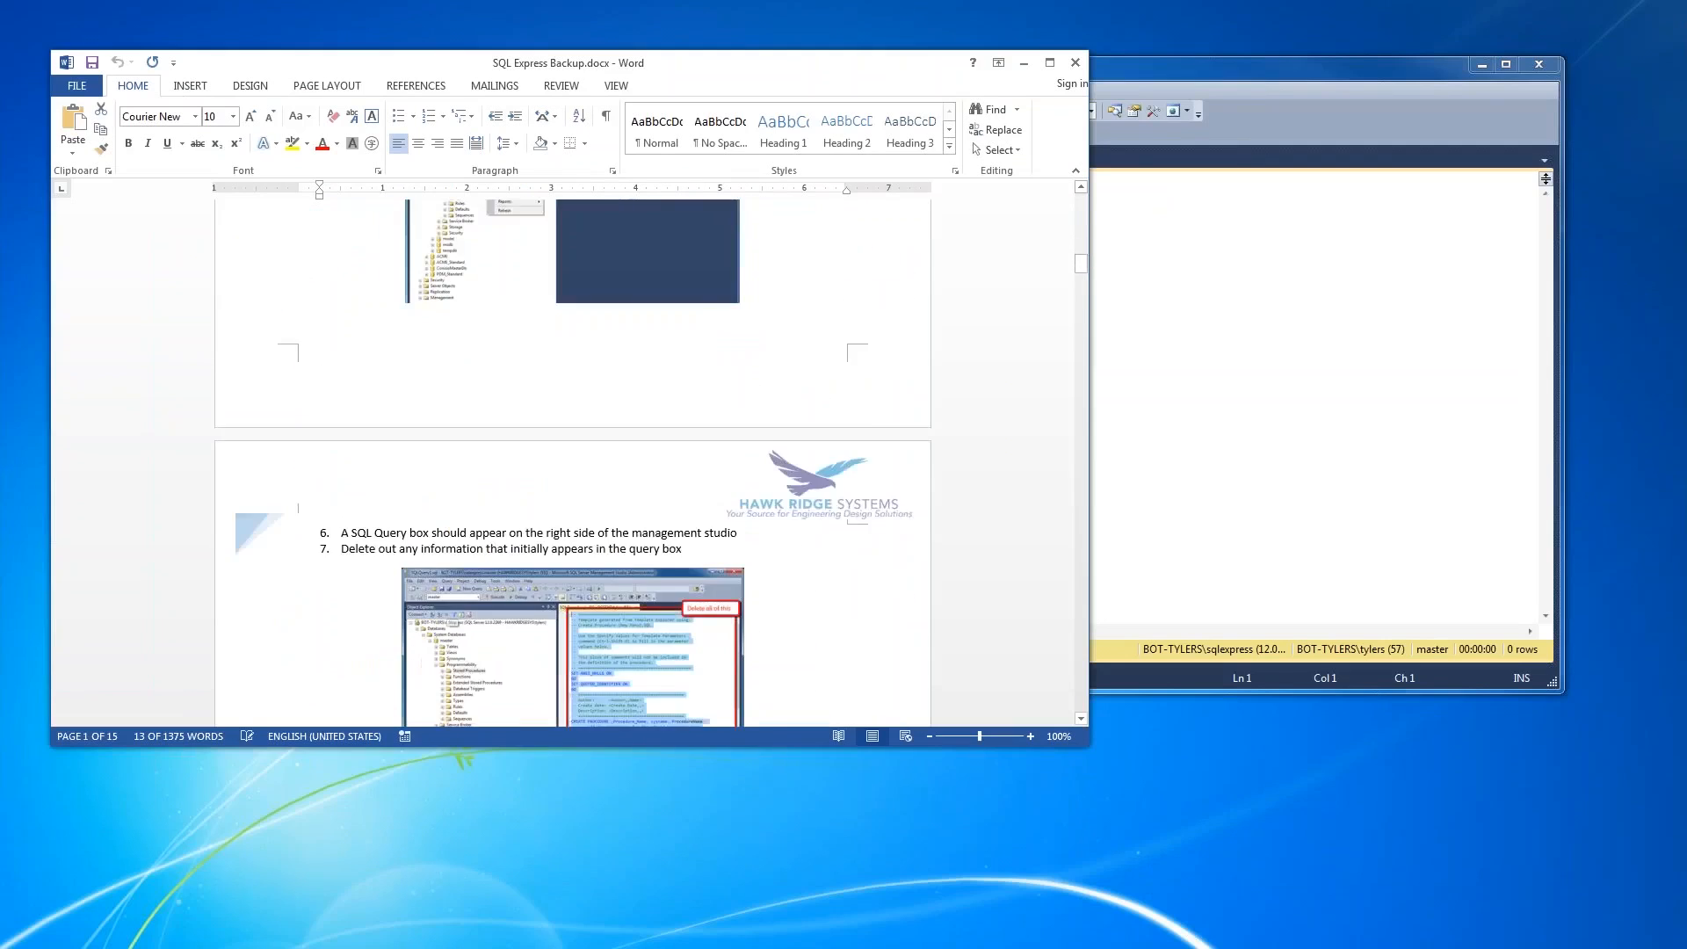
pyautogui.scroll(-9, 348, 393)
pyautogui.scroll(2, 348, 393)
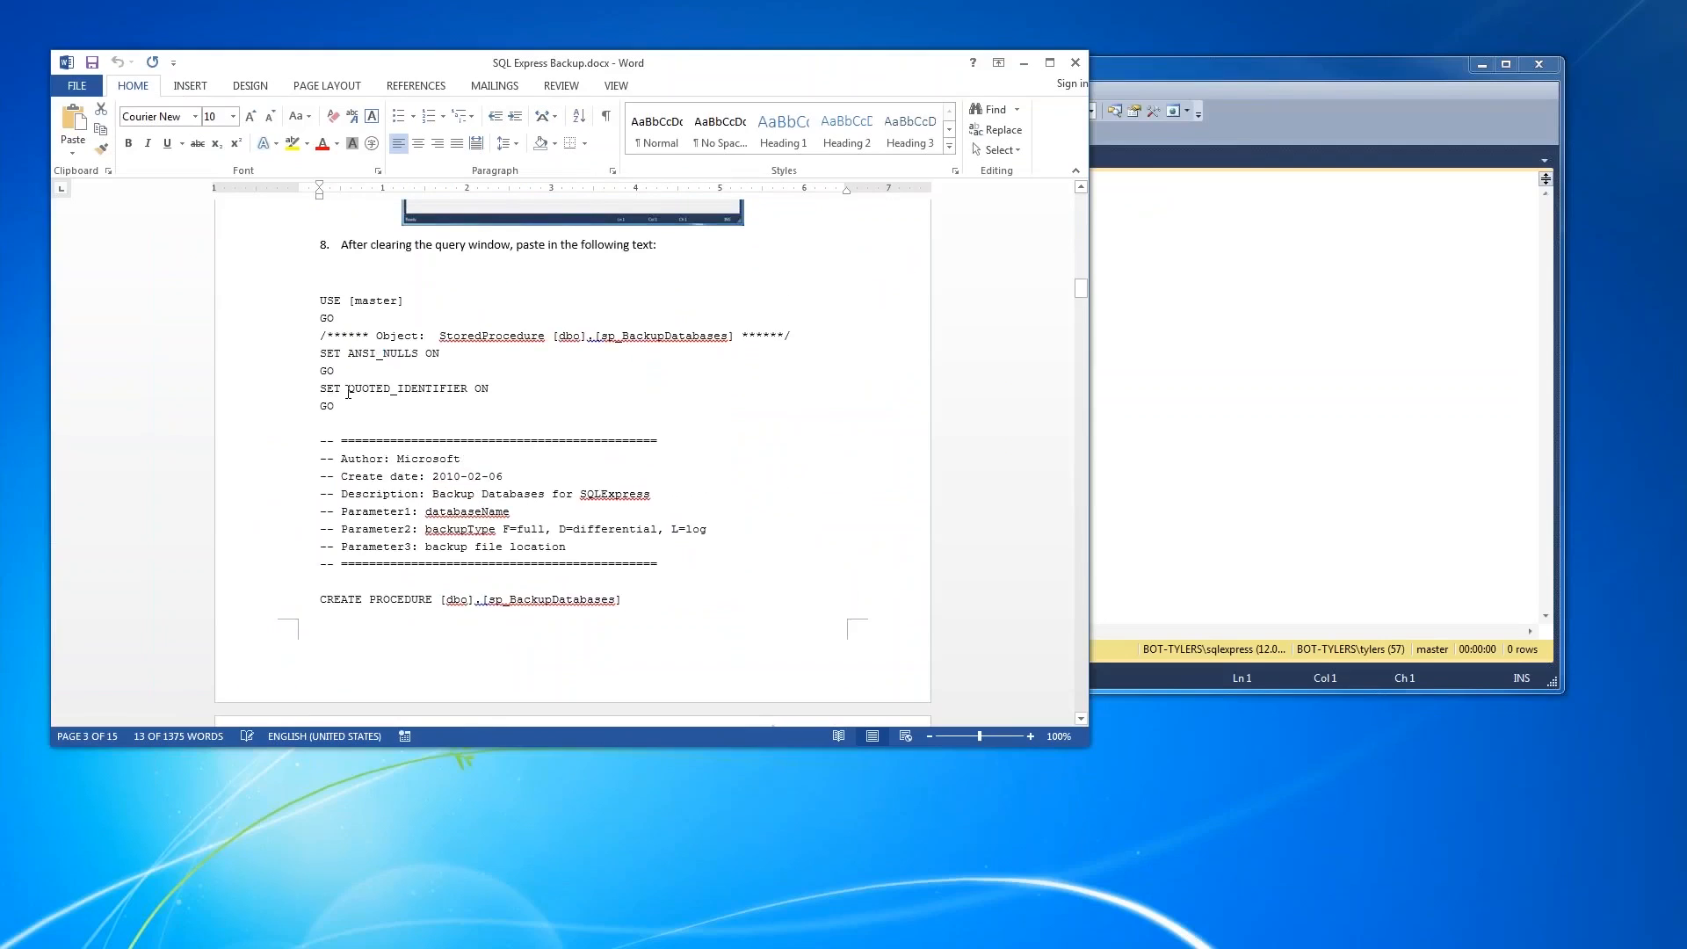
pyautogui.moveTo(342, 323); pyautogui.dragTo(340, 514)
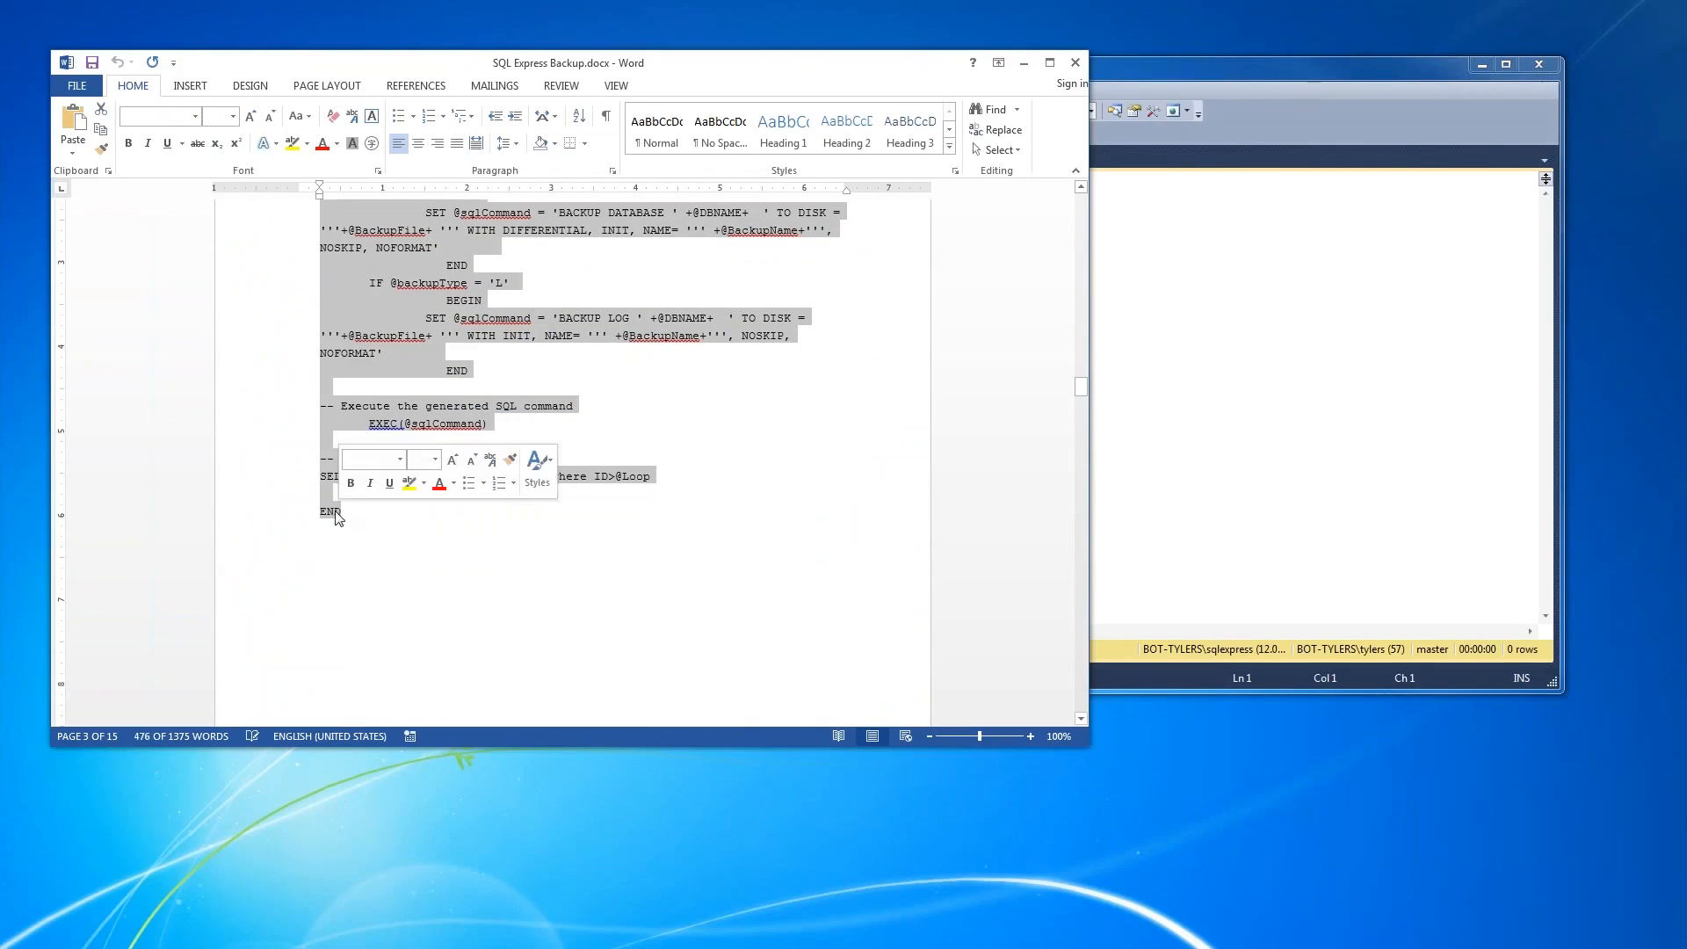
pyautogui.rightClick(341, 514)
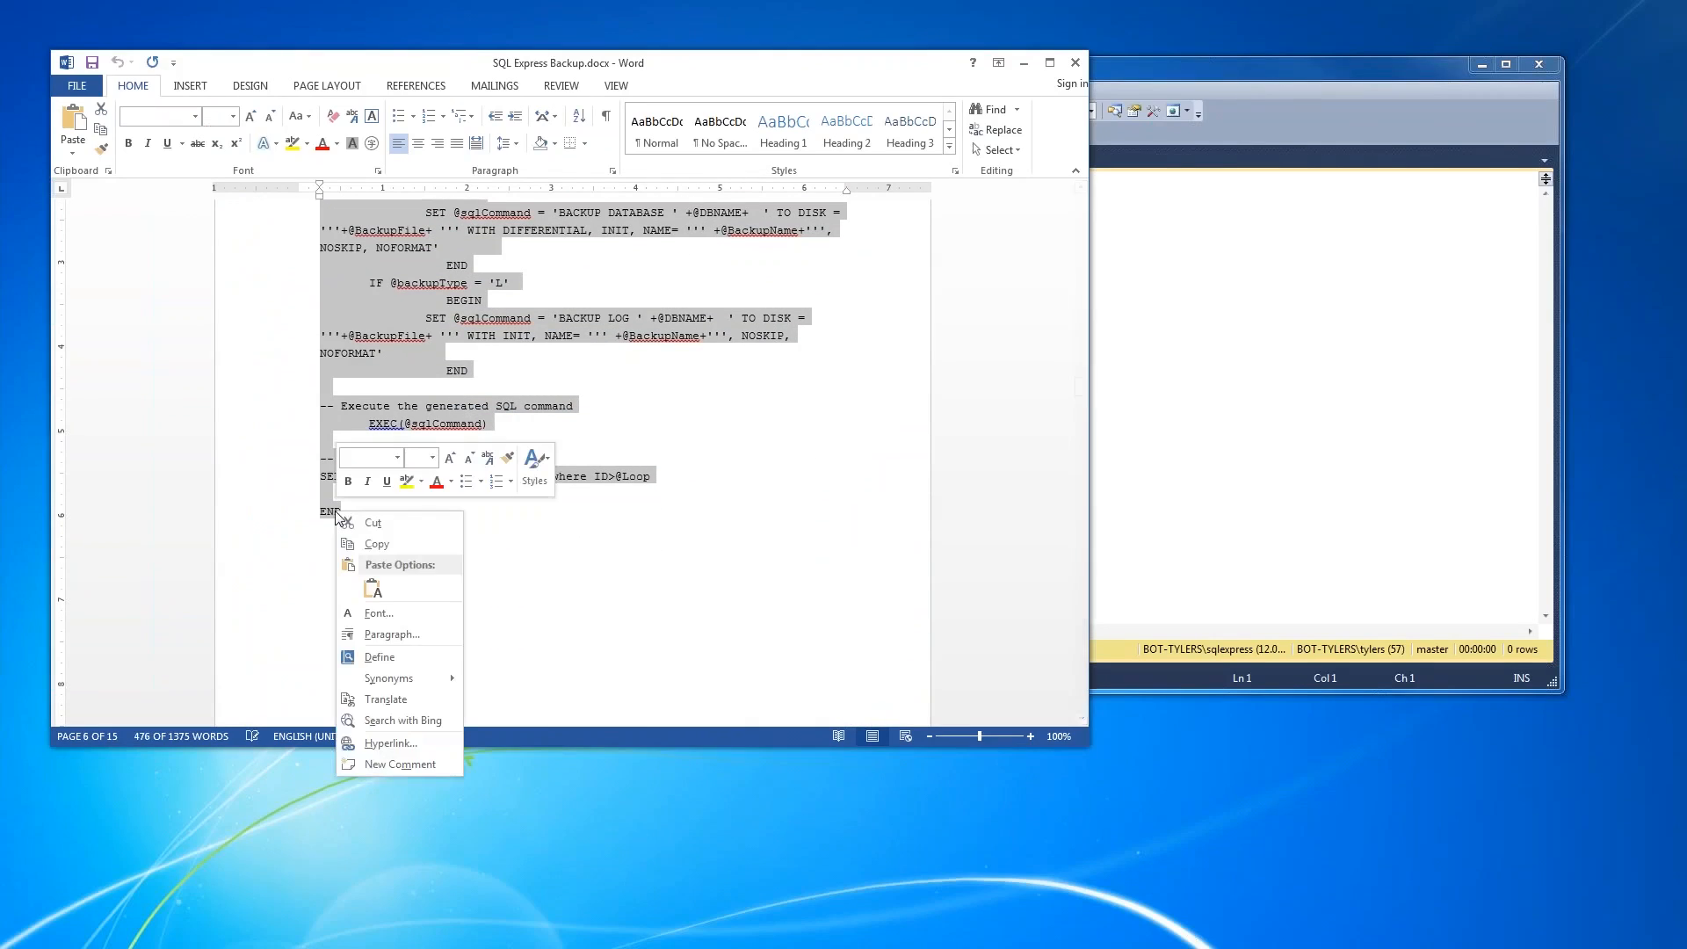
pyautogui.click(385, 540)
# - Return to SQL Server Management Studio, paste the copied backup script into the empty query and check it through to its beginning
pyautogui.click(1204, 436)
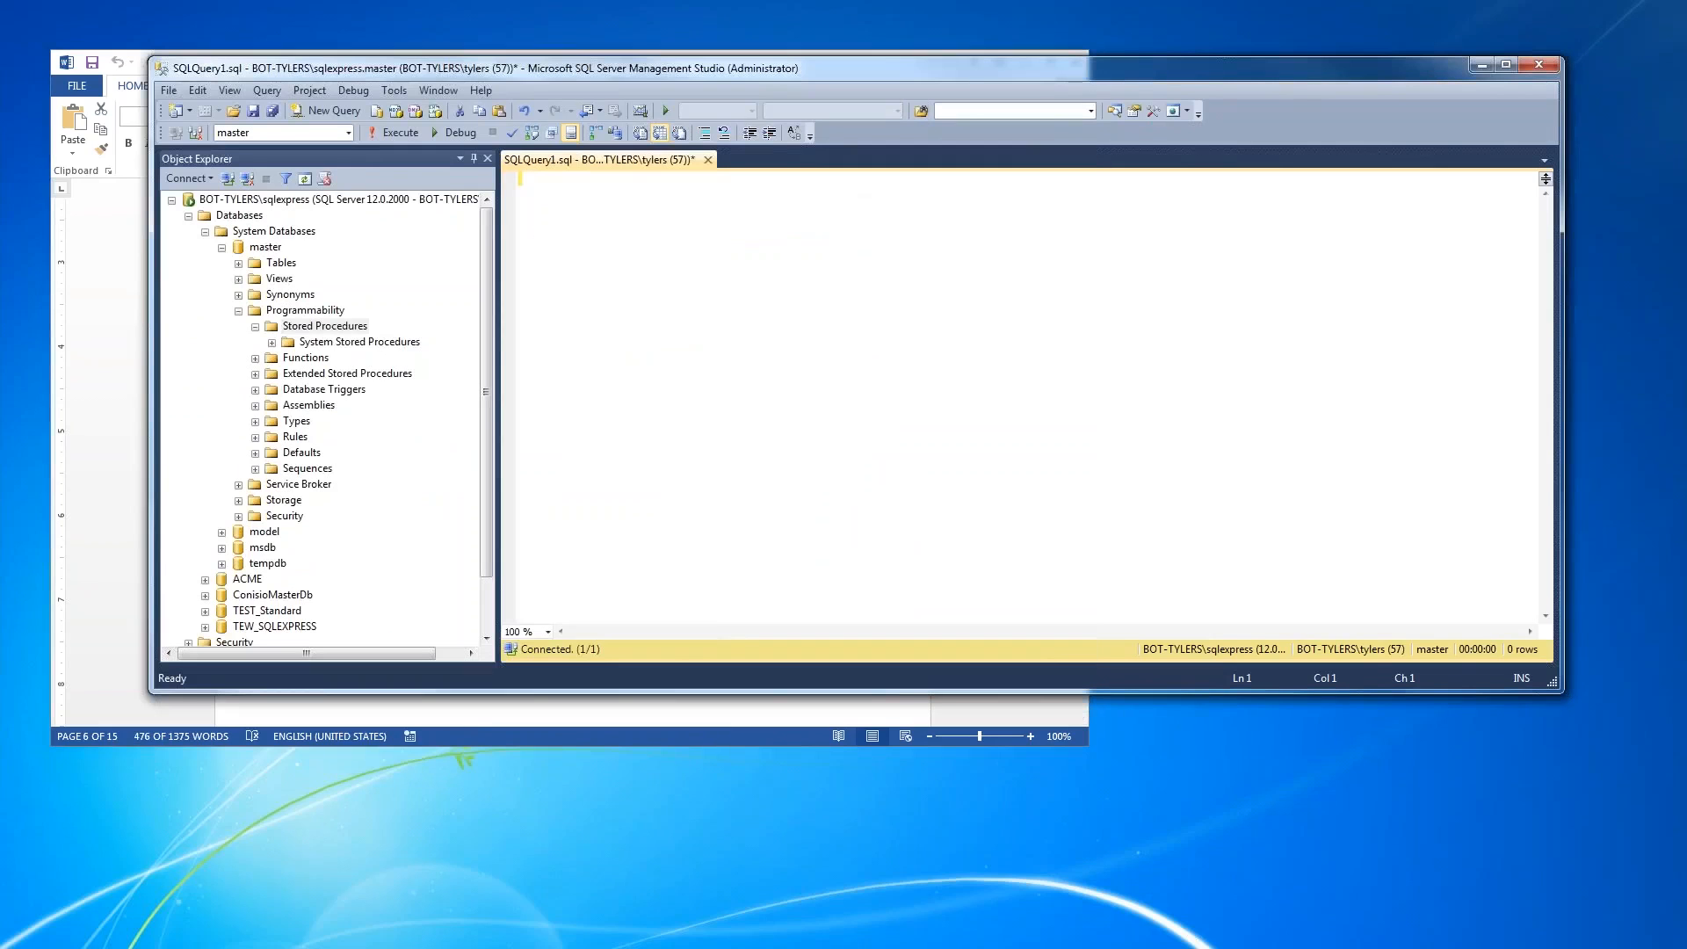
pyautogui.rightClick(551, 184)
pyautogui.click(653, 246)
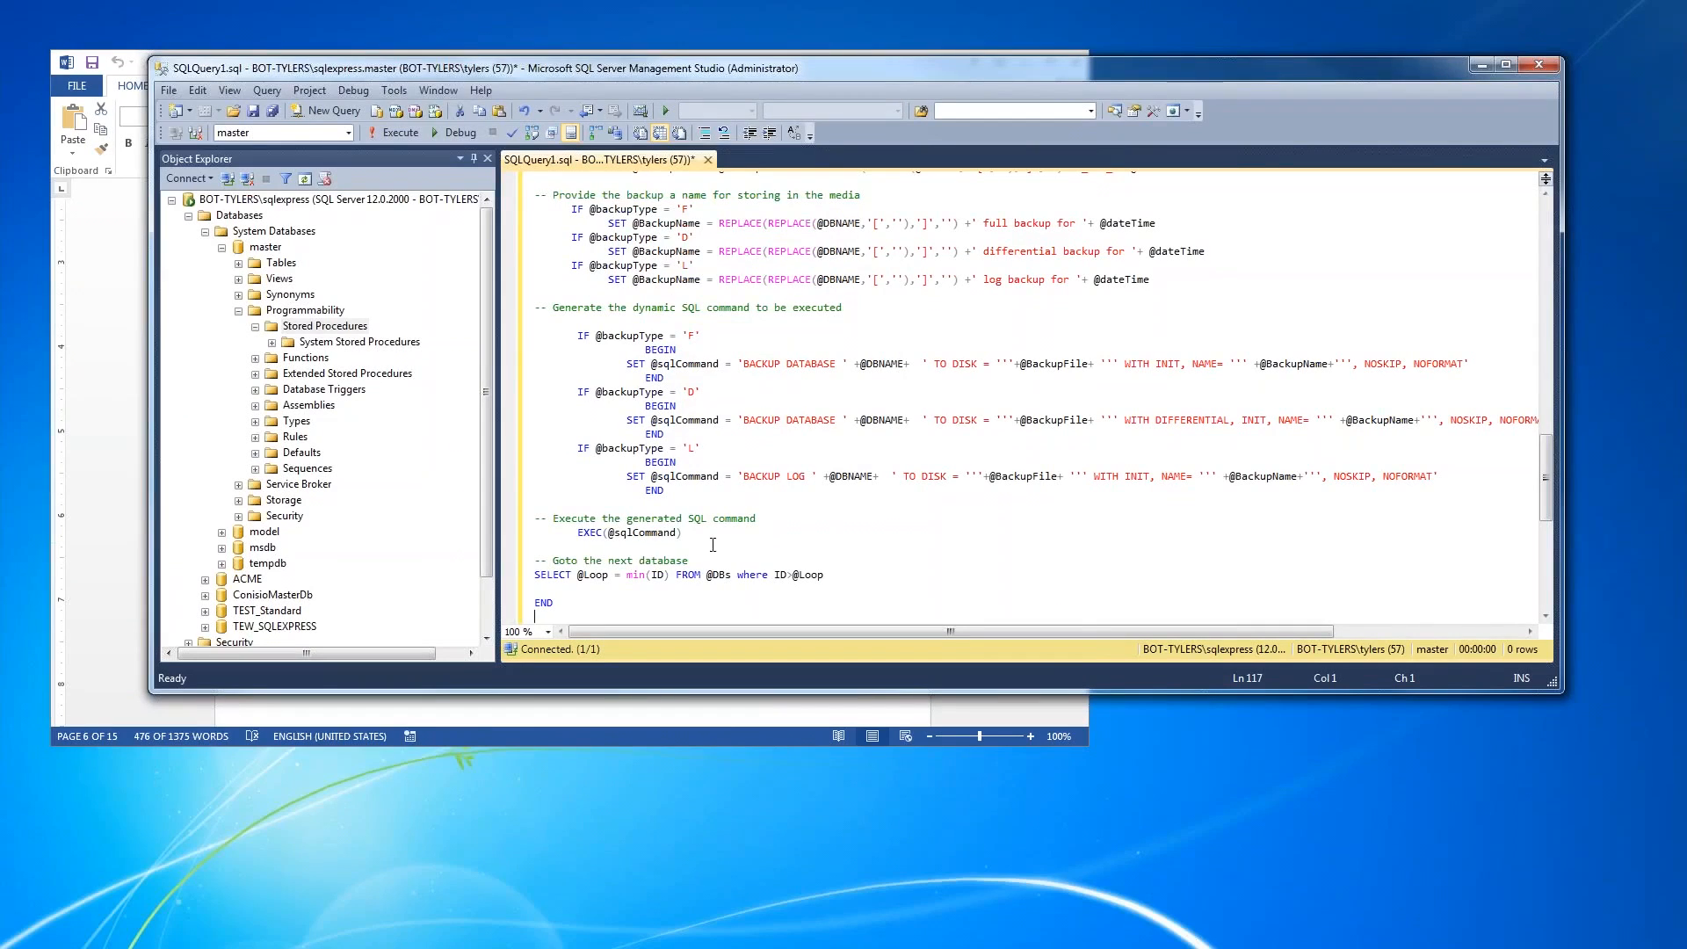
pyautogui.scroll(20, 714, 542)
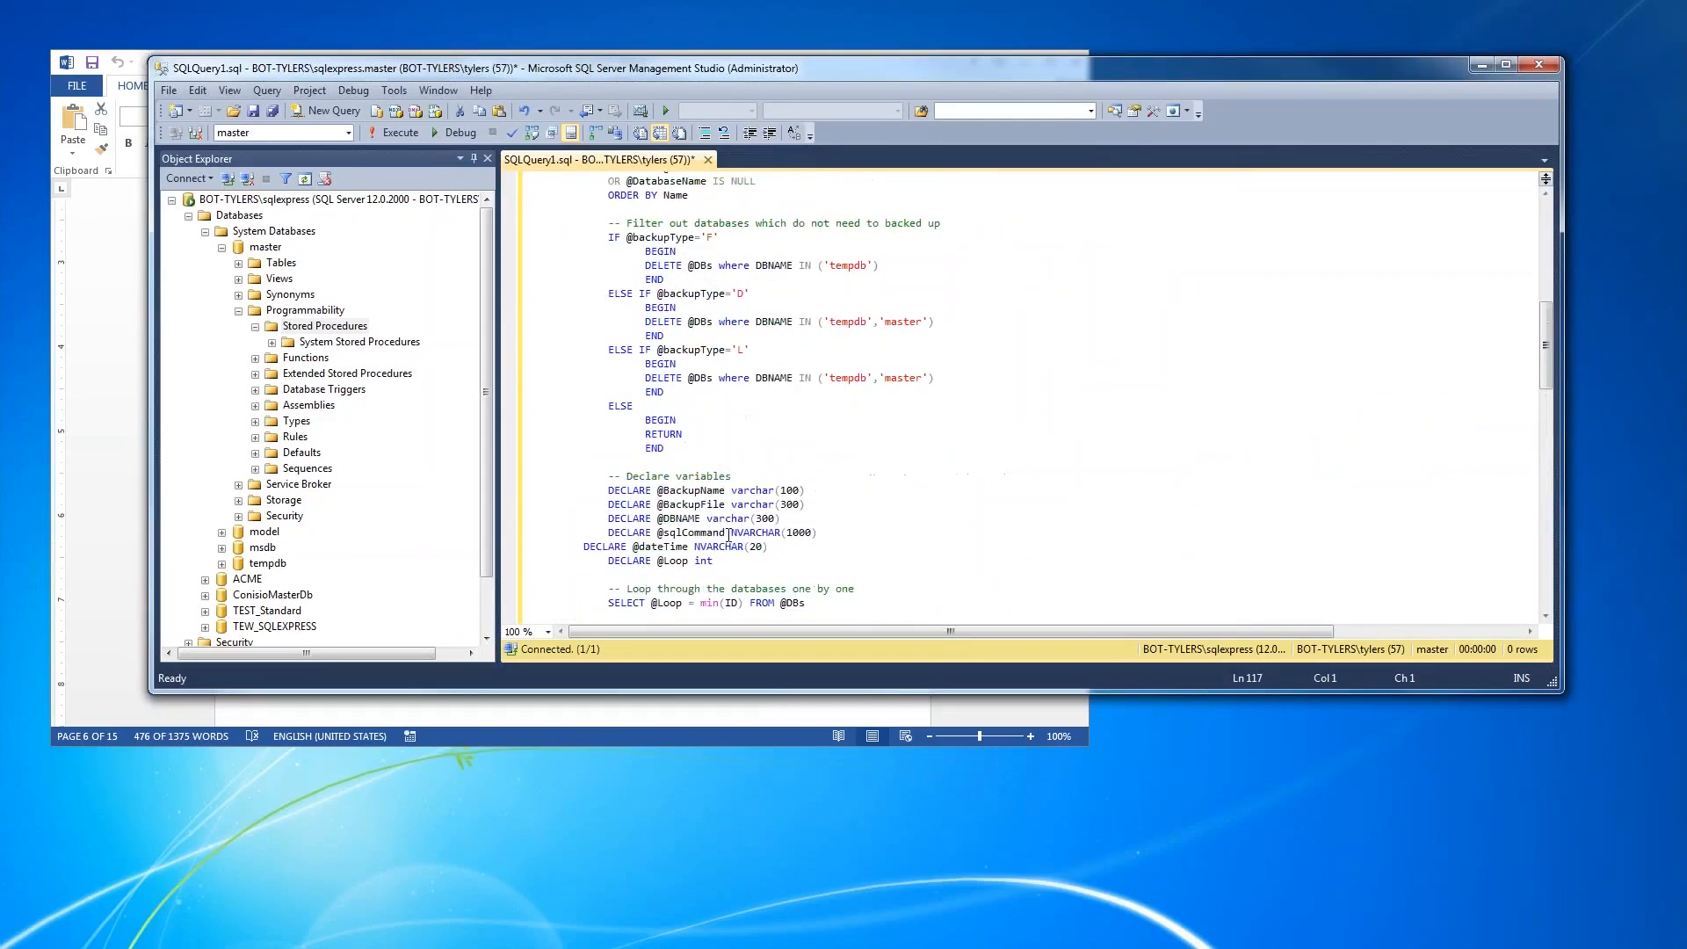
pyautogui.scroll(3, 695, 545)
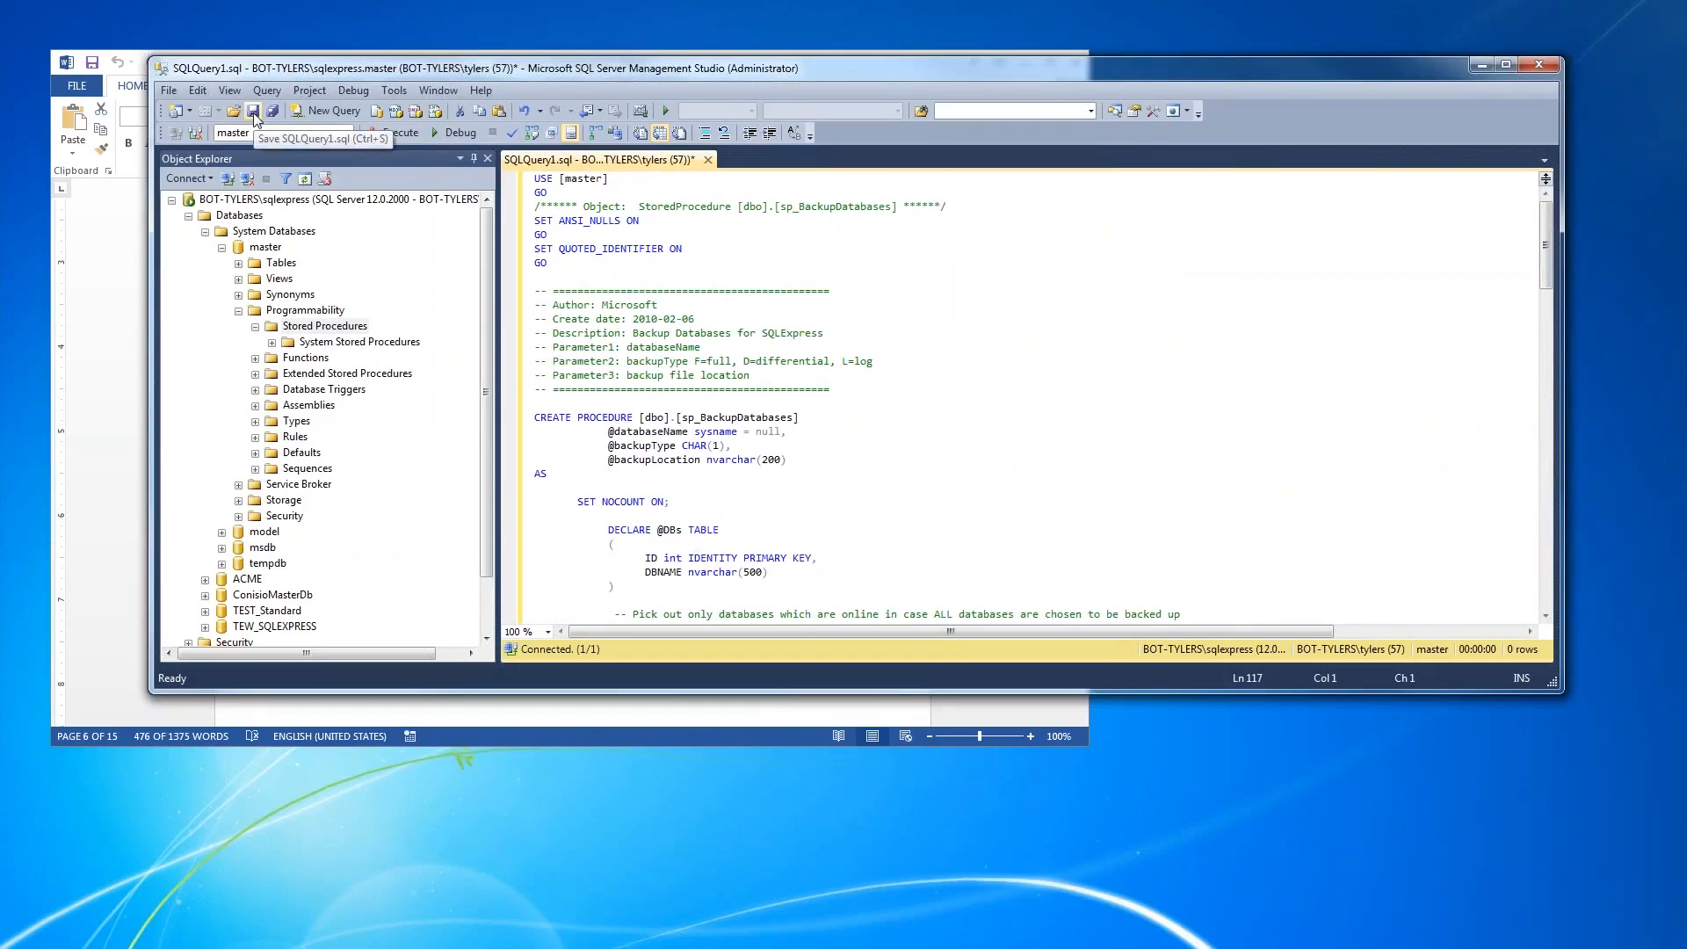
# - Save the query as SQLQuery3.sql in the default folder and execute it
pyautogui.click(253, 111)
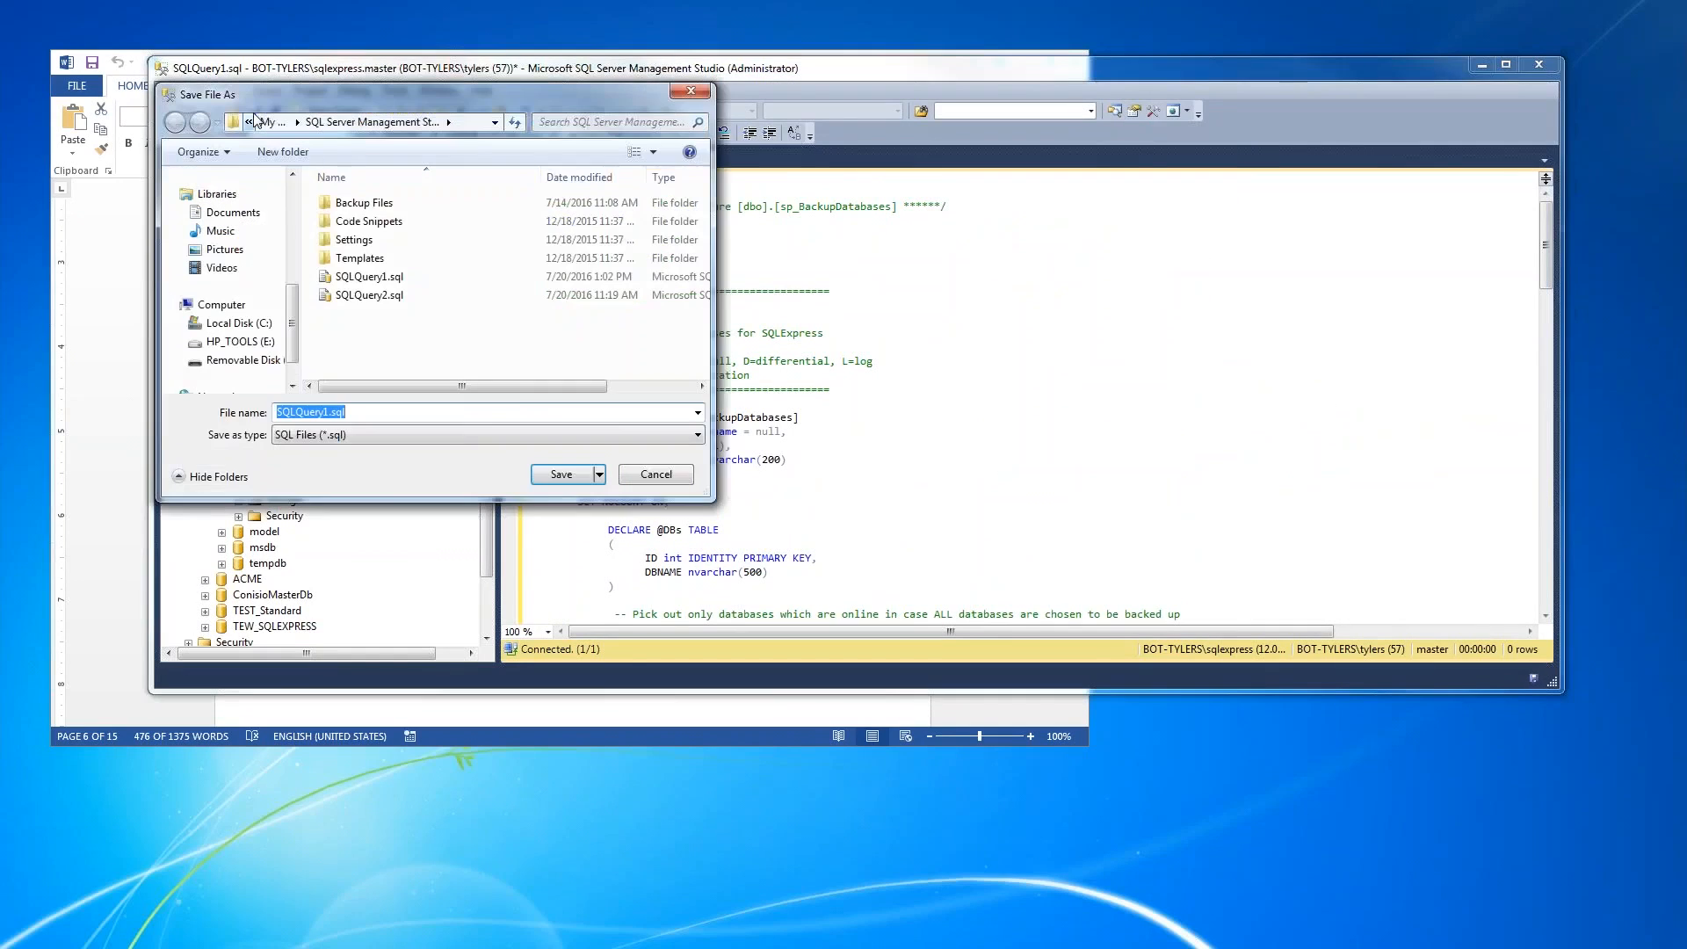
pyautogui.moveTo(384, 413); pyautogui.dragTo(275, 413)
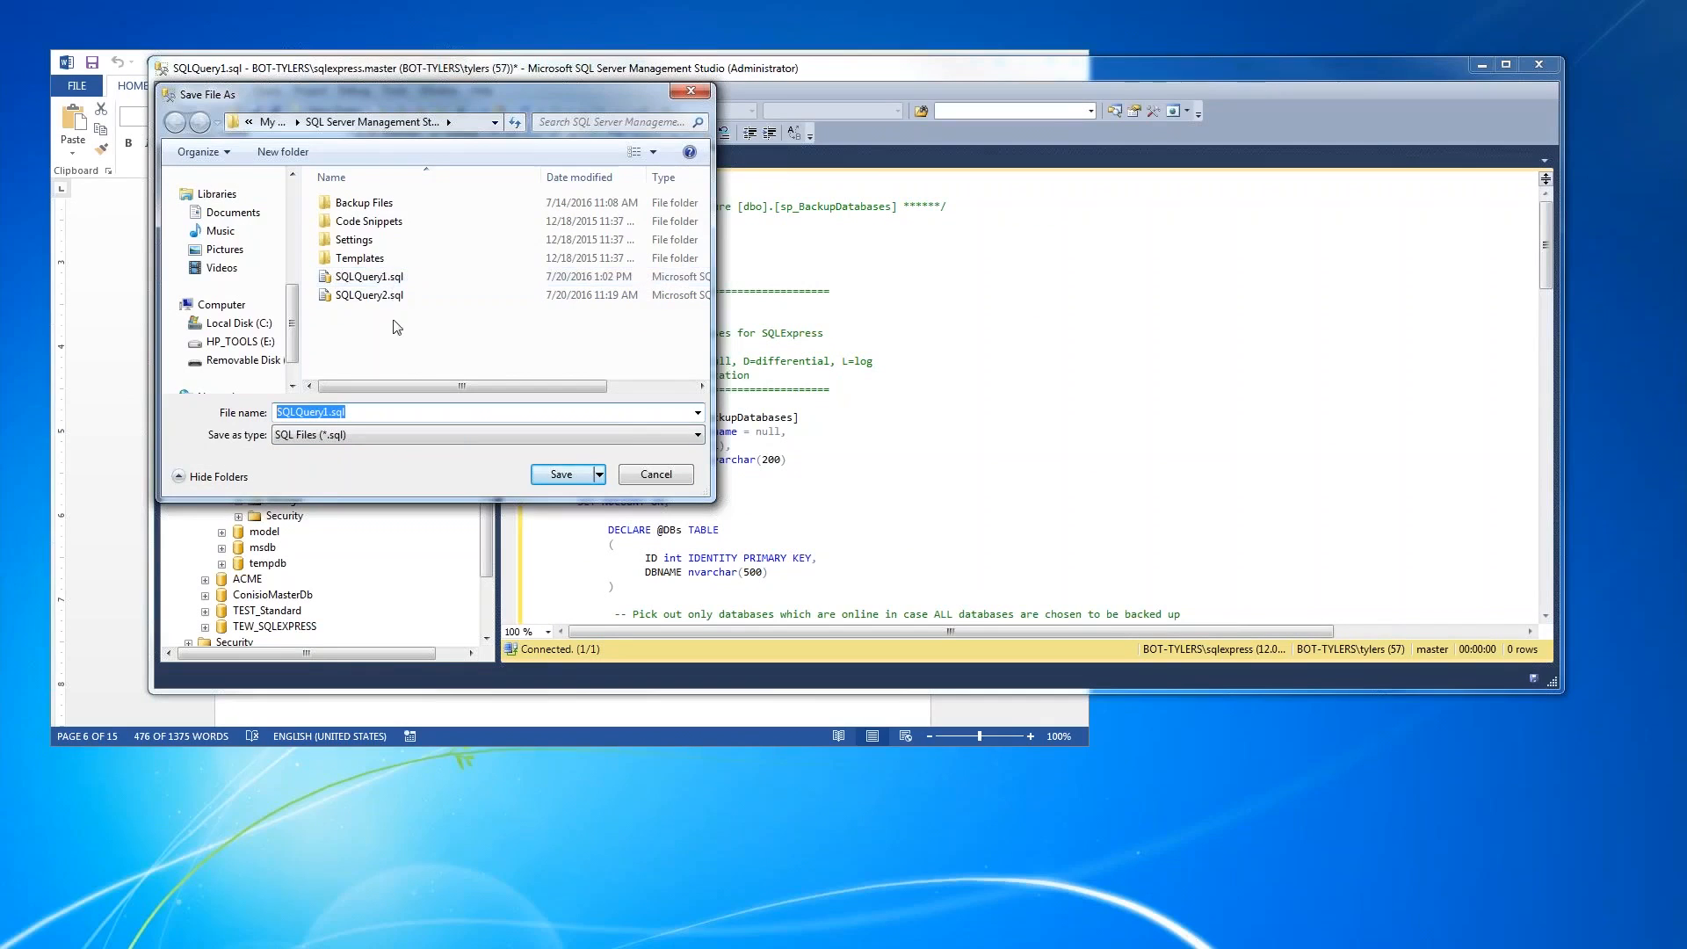
pyautogui.write('SQLQuery3.sql')
pyautogui.press('Tab')
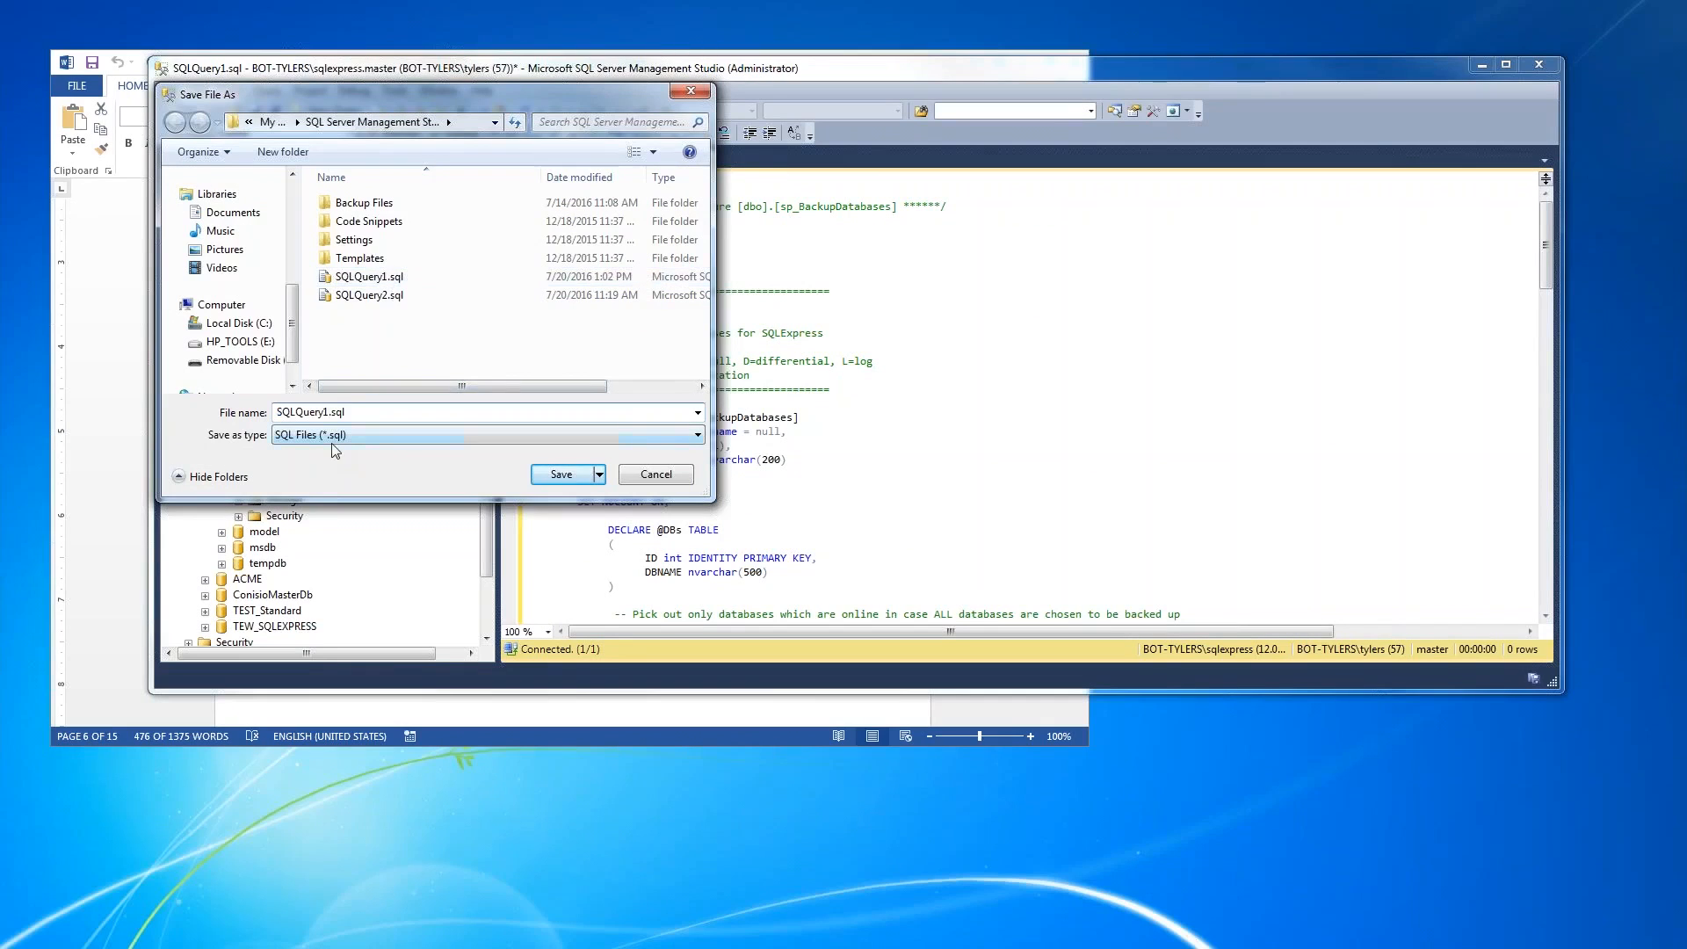
pyautogui.click(562, 474)
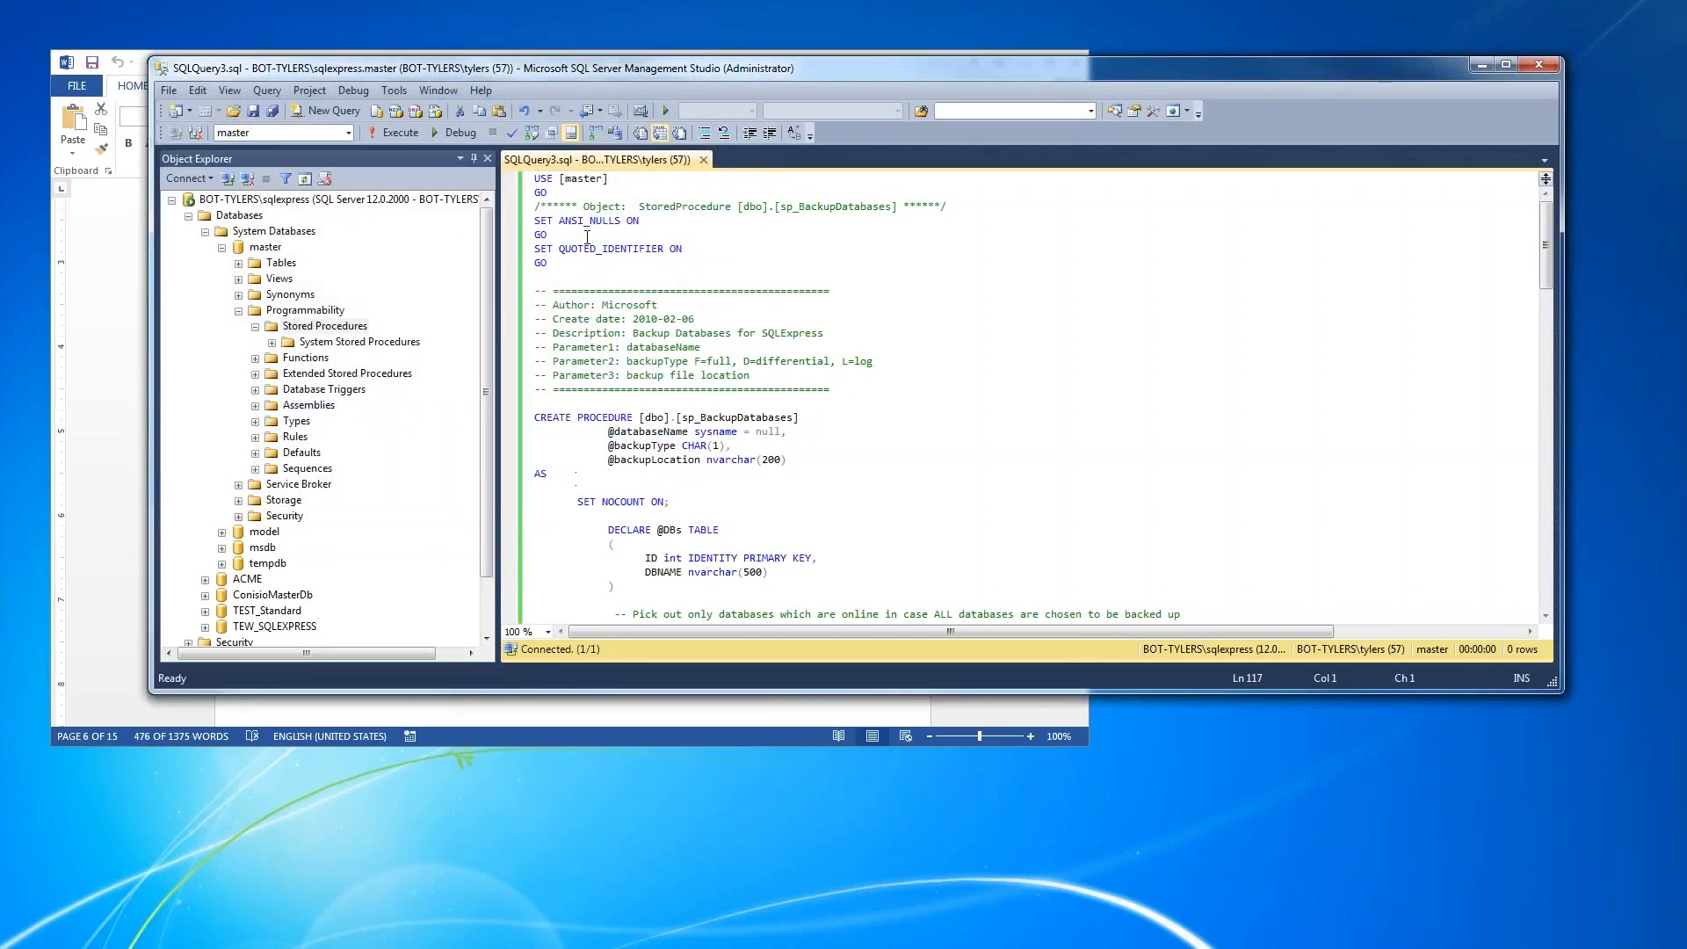
pyautogui.click(392, 139)
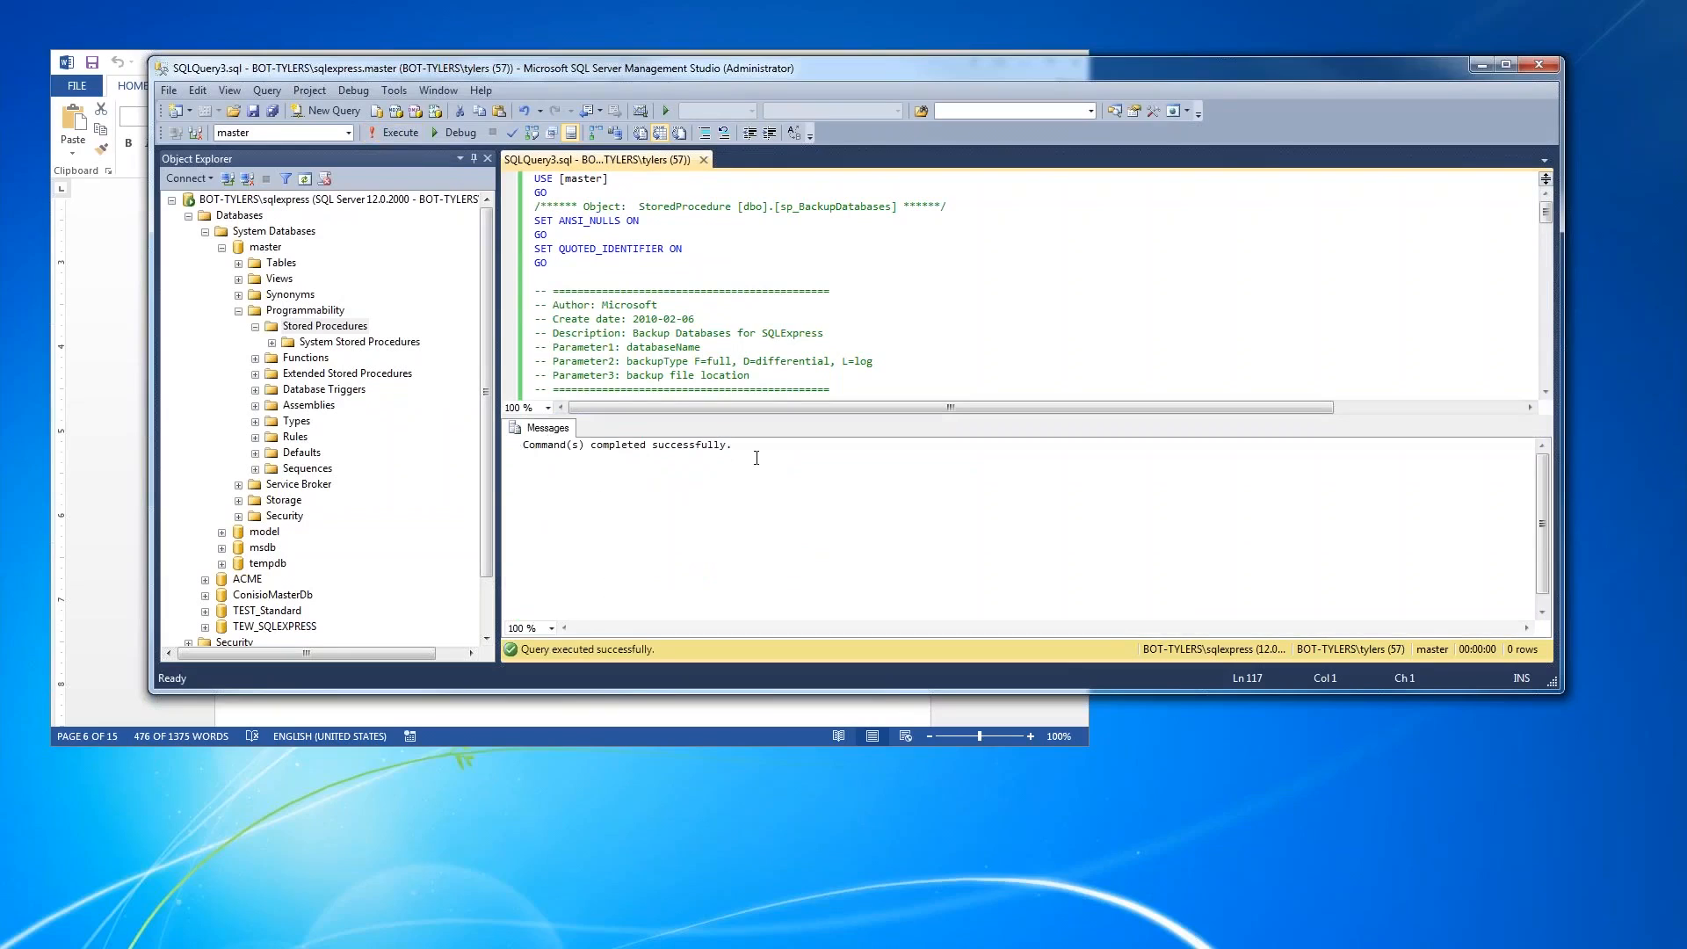
# - Refresh the Databases node and expand the master database's Stored Procedures folder to check for the new backup procedure
pyautogui.click(250, 217)
pyautogui.rightClick(252, 219)
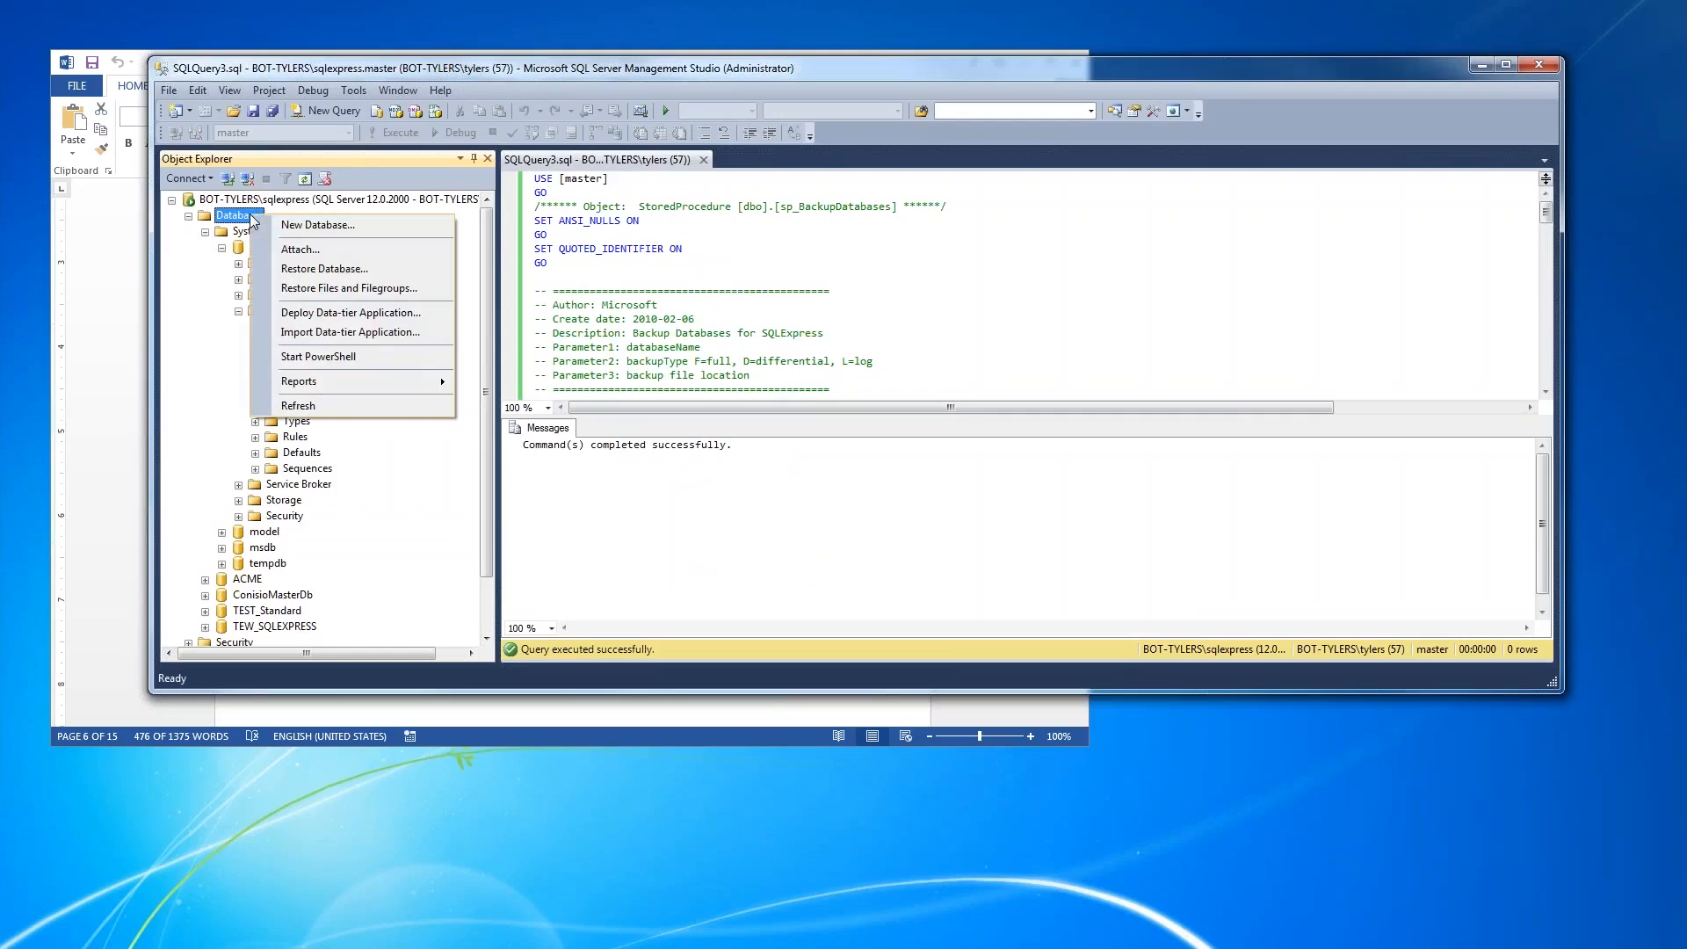
pyautogui.click(290, 406)
pyautogui.click(205, 232)
pyautogui.click(222, 247)
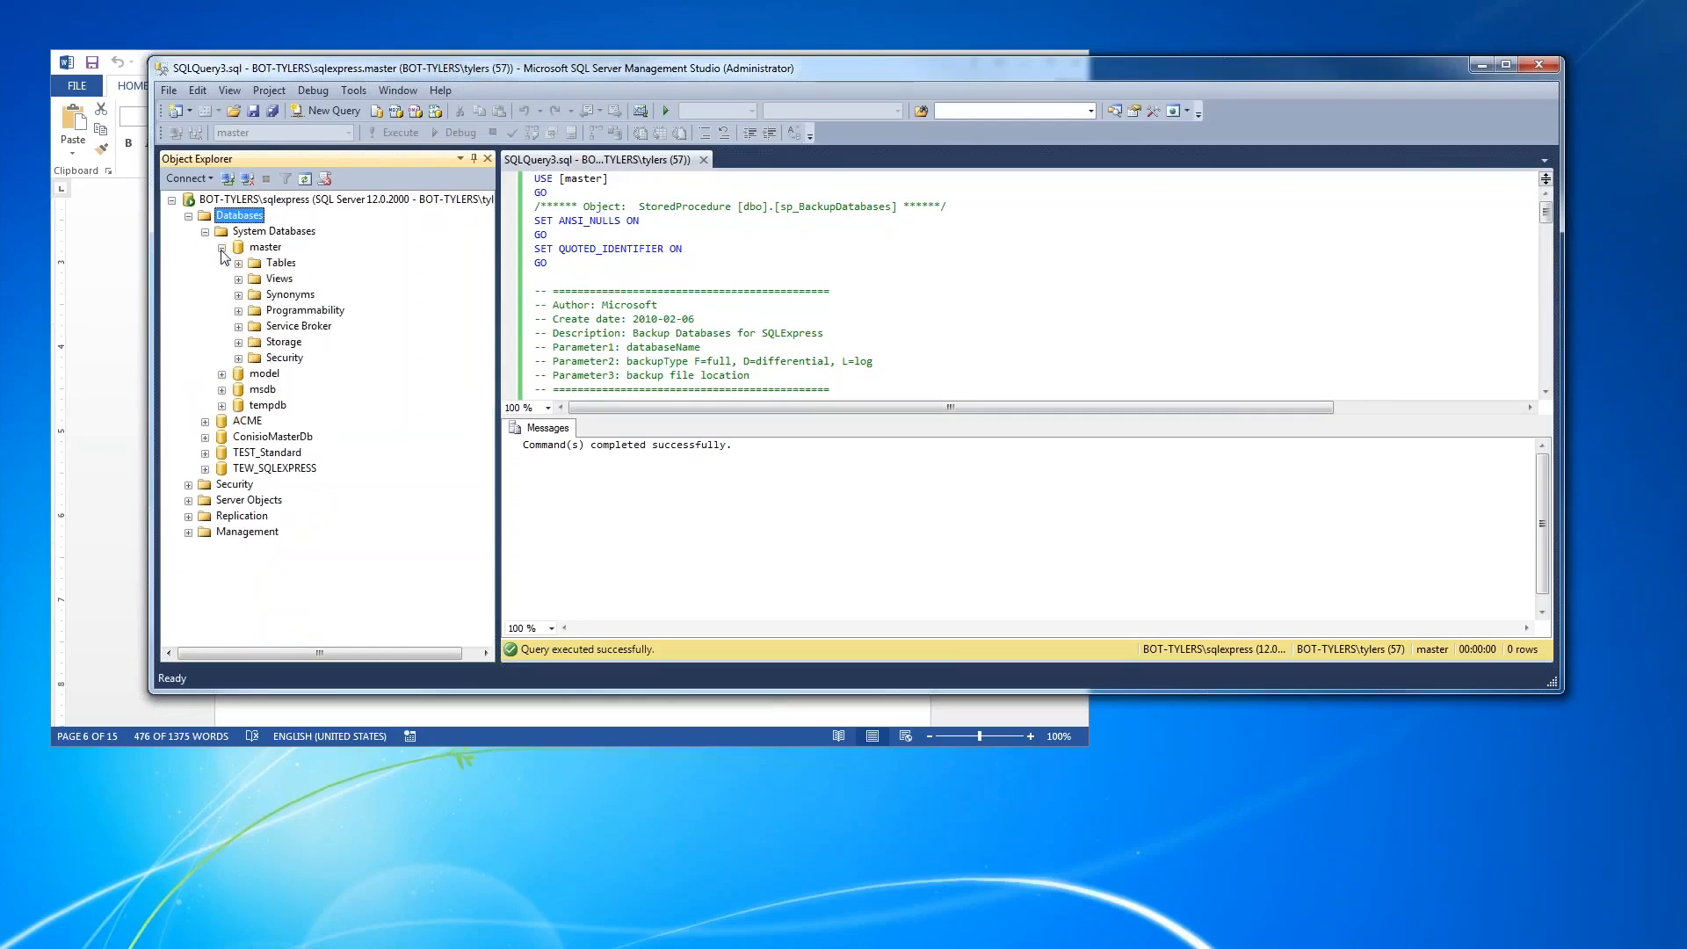
pyautogui.click(239, 311)
pyautogui.click(255, 327)
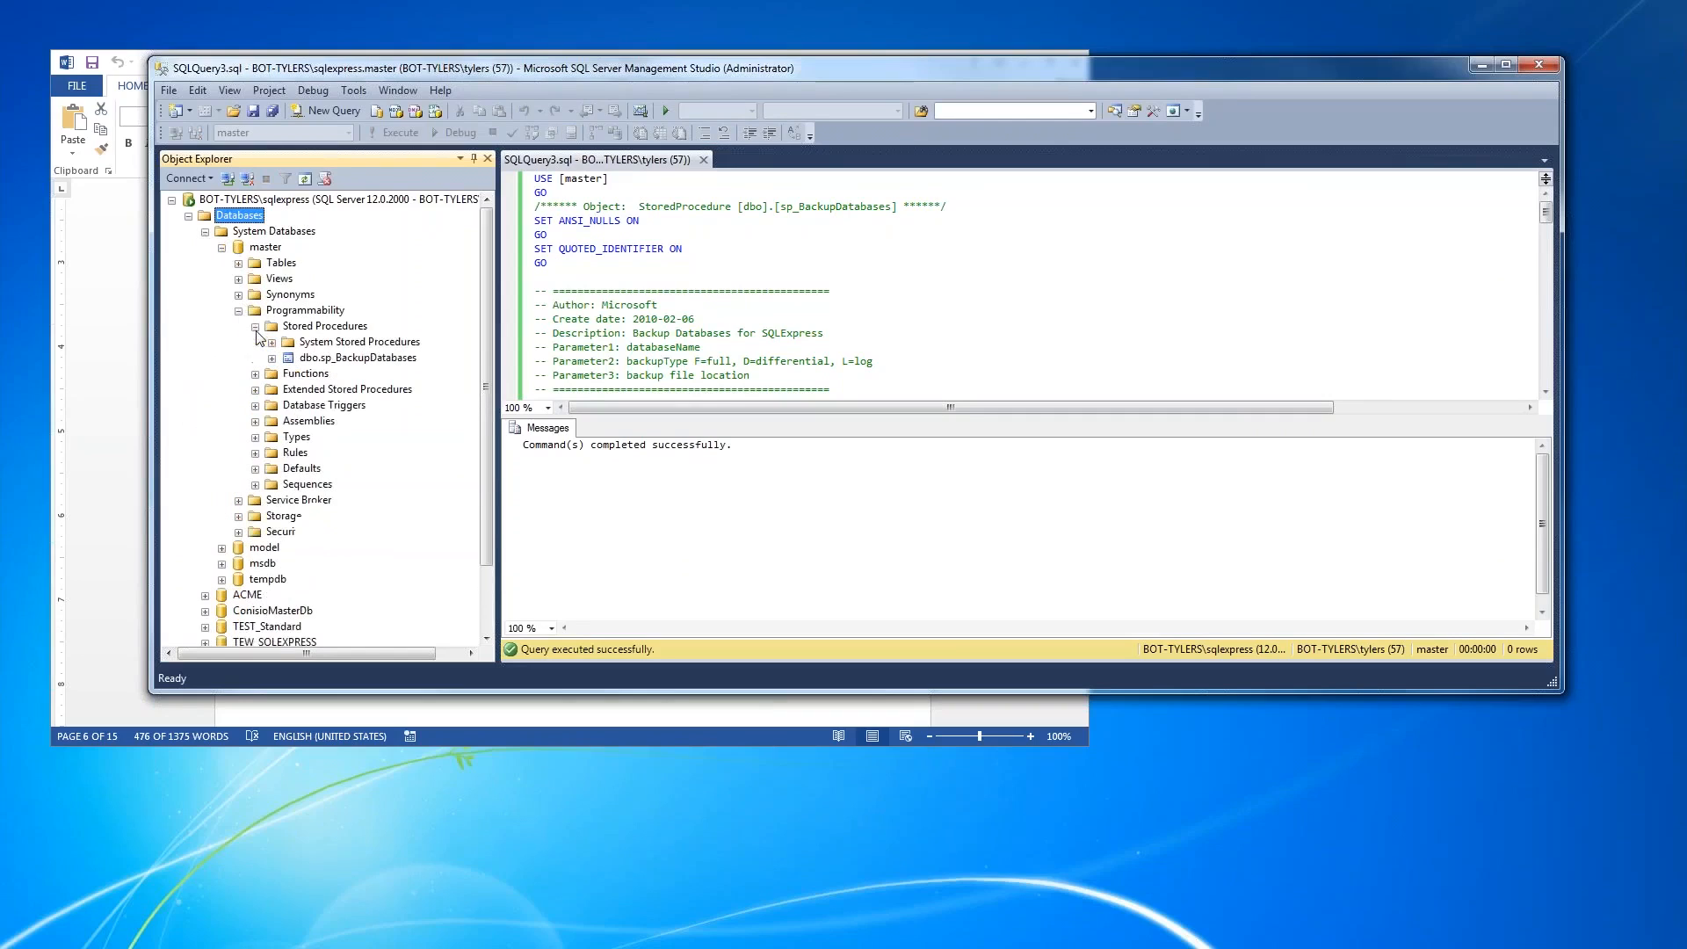
# - Select the dbo.sp_BackupDatabases procedure among the master database's stored procedures
pyautogui.click(360, 358)
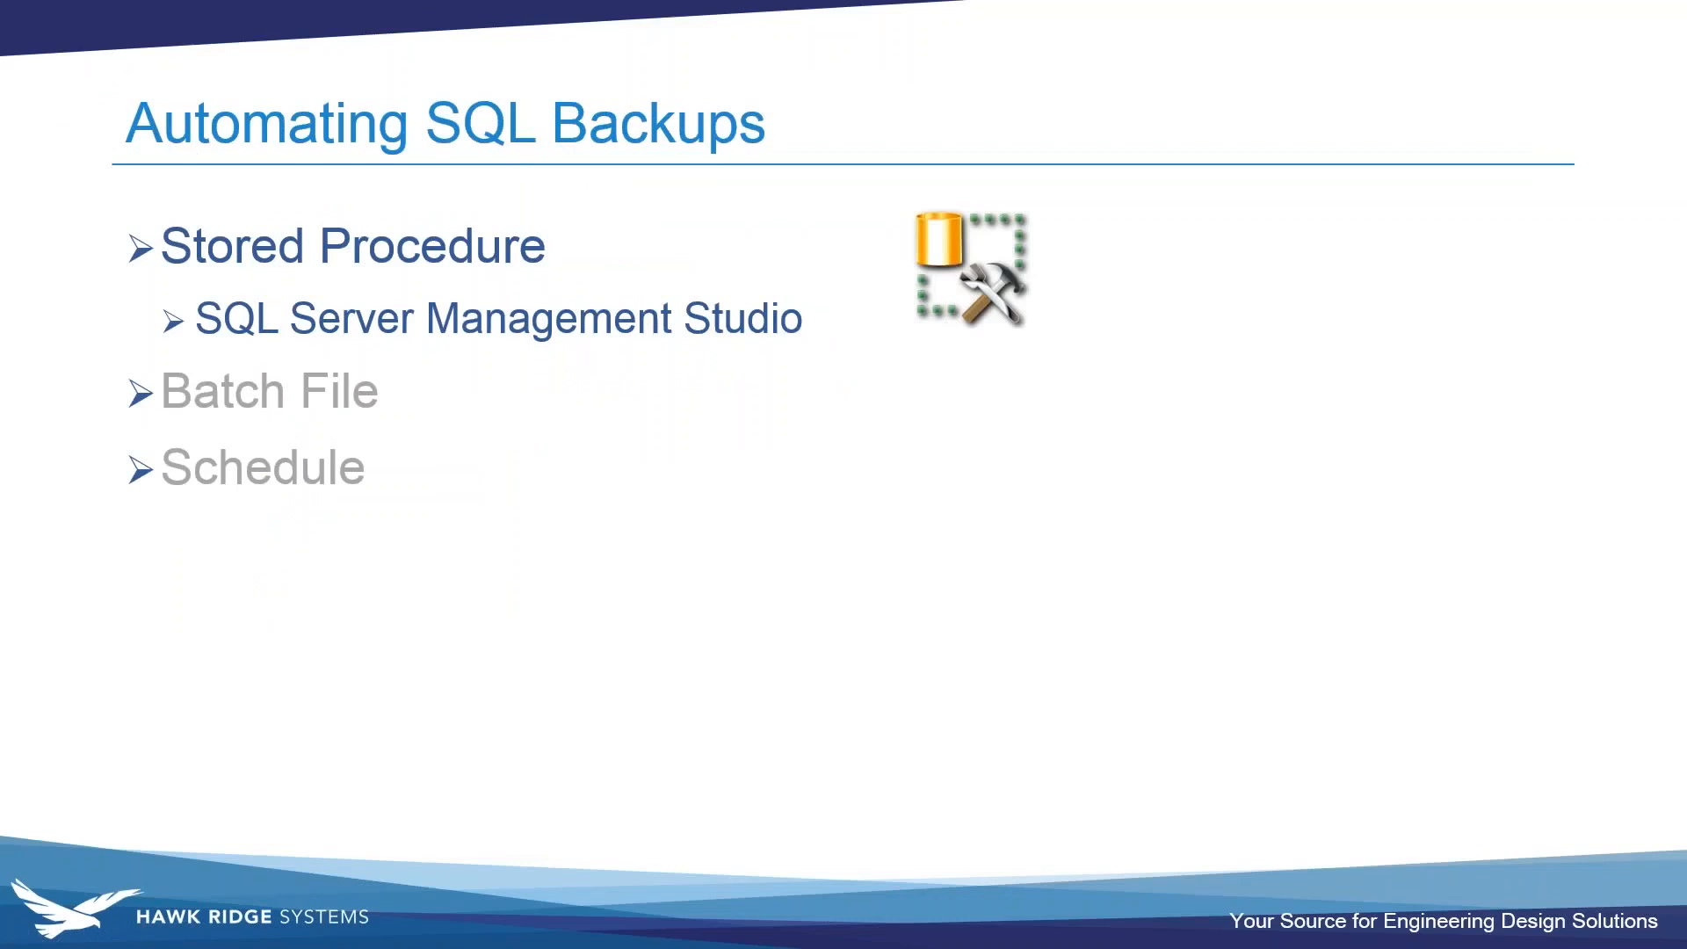
pyautogui.press('Right')
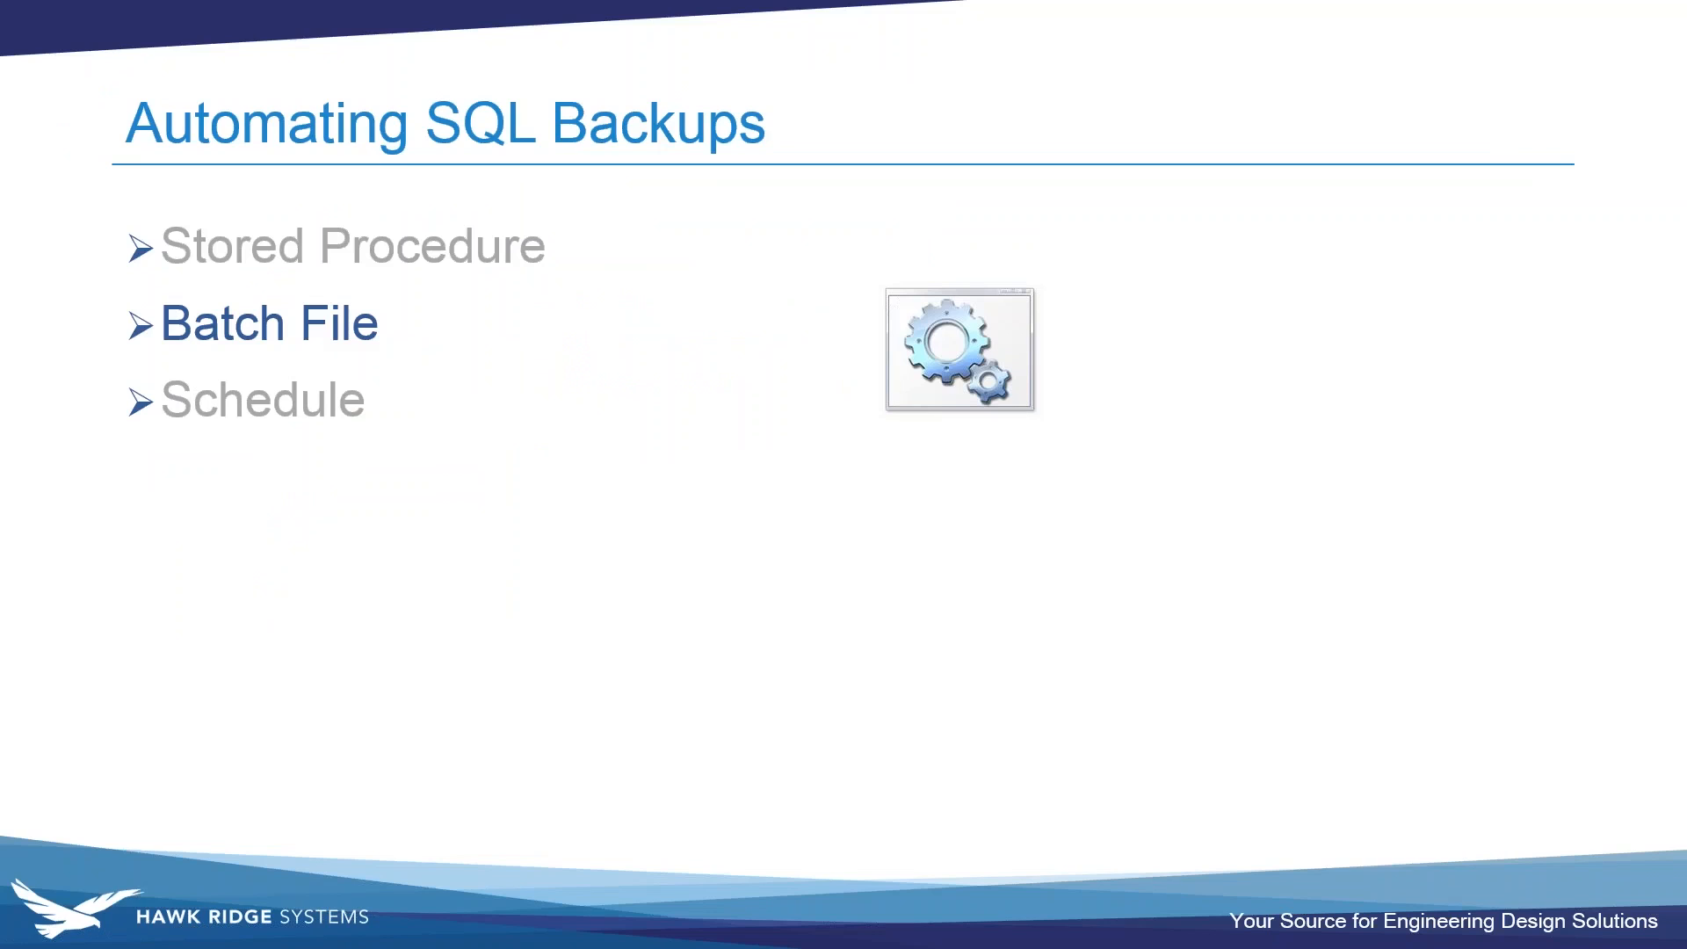
pyautogui.press('Right')
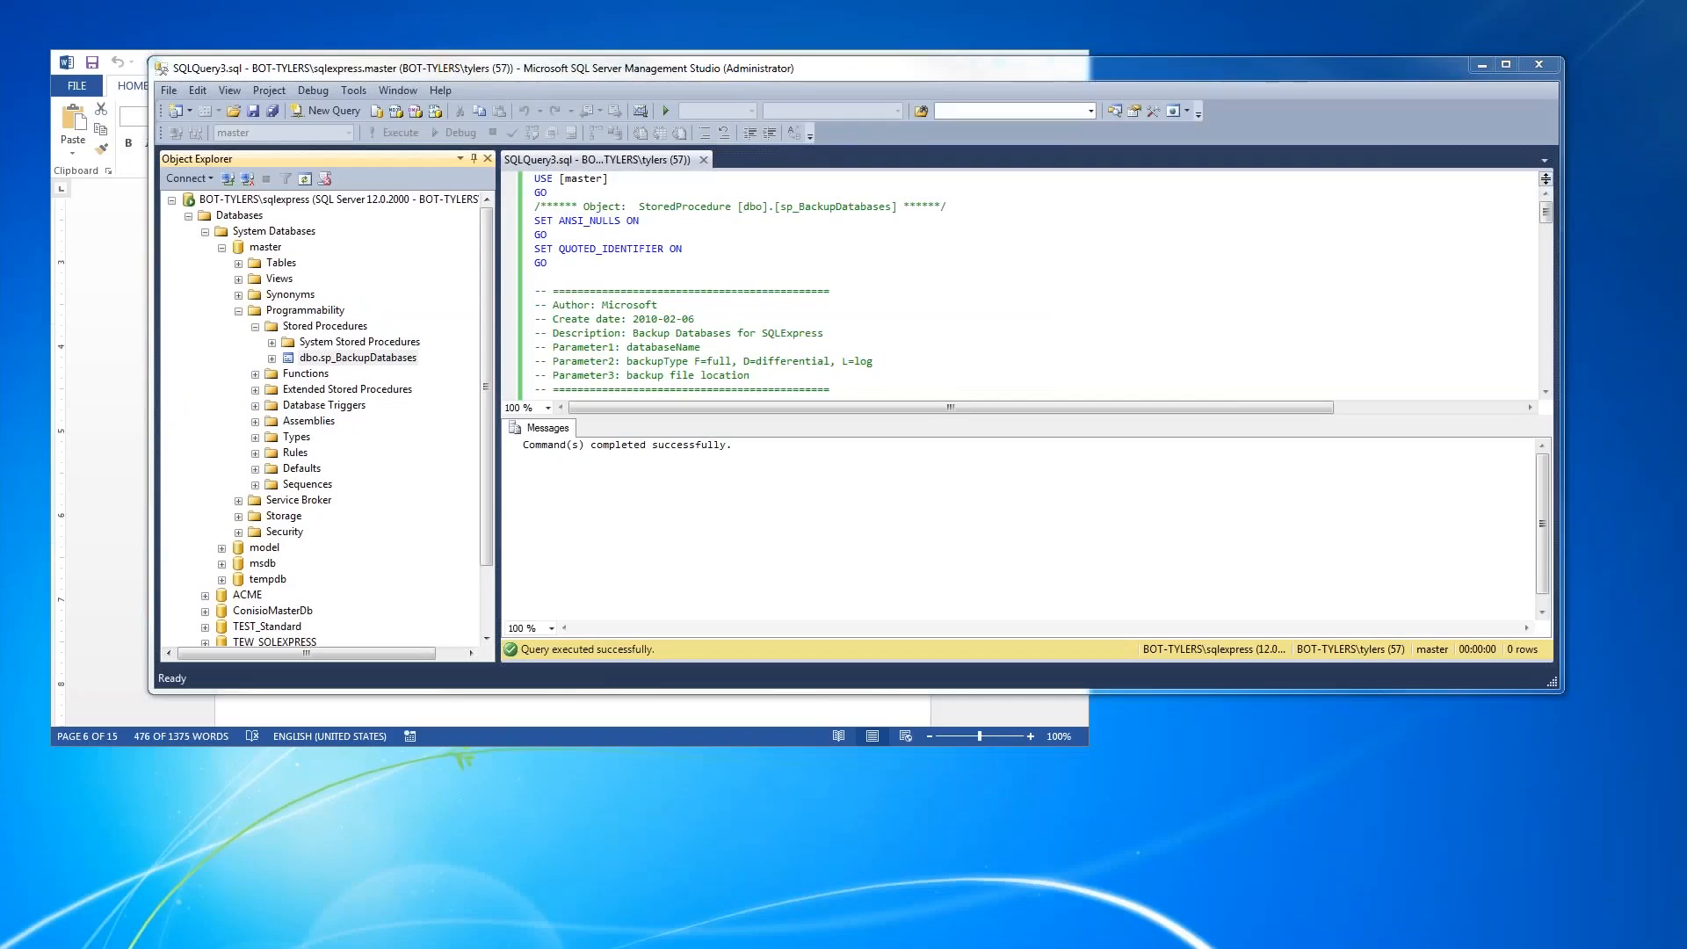
# - Close Management Studio and copy the sqlcmd text under item 2 of SQL Express Backup.docx into the blank Notepad file
pyautogui.click(1552, 68)
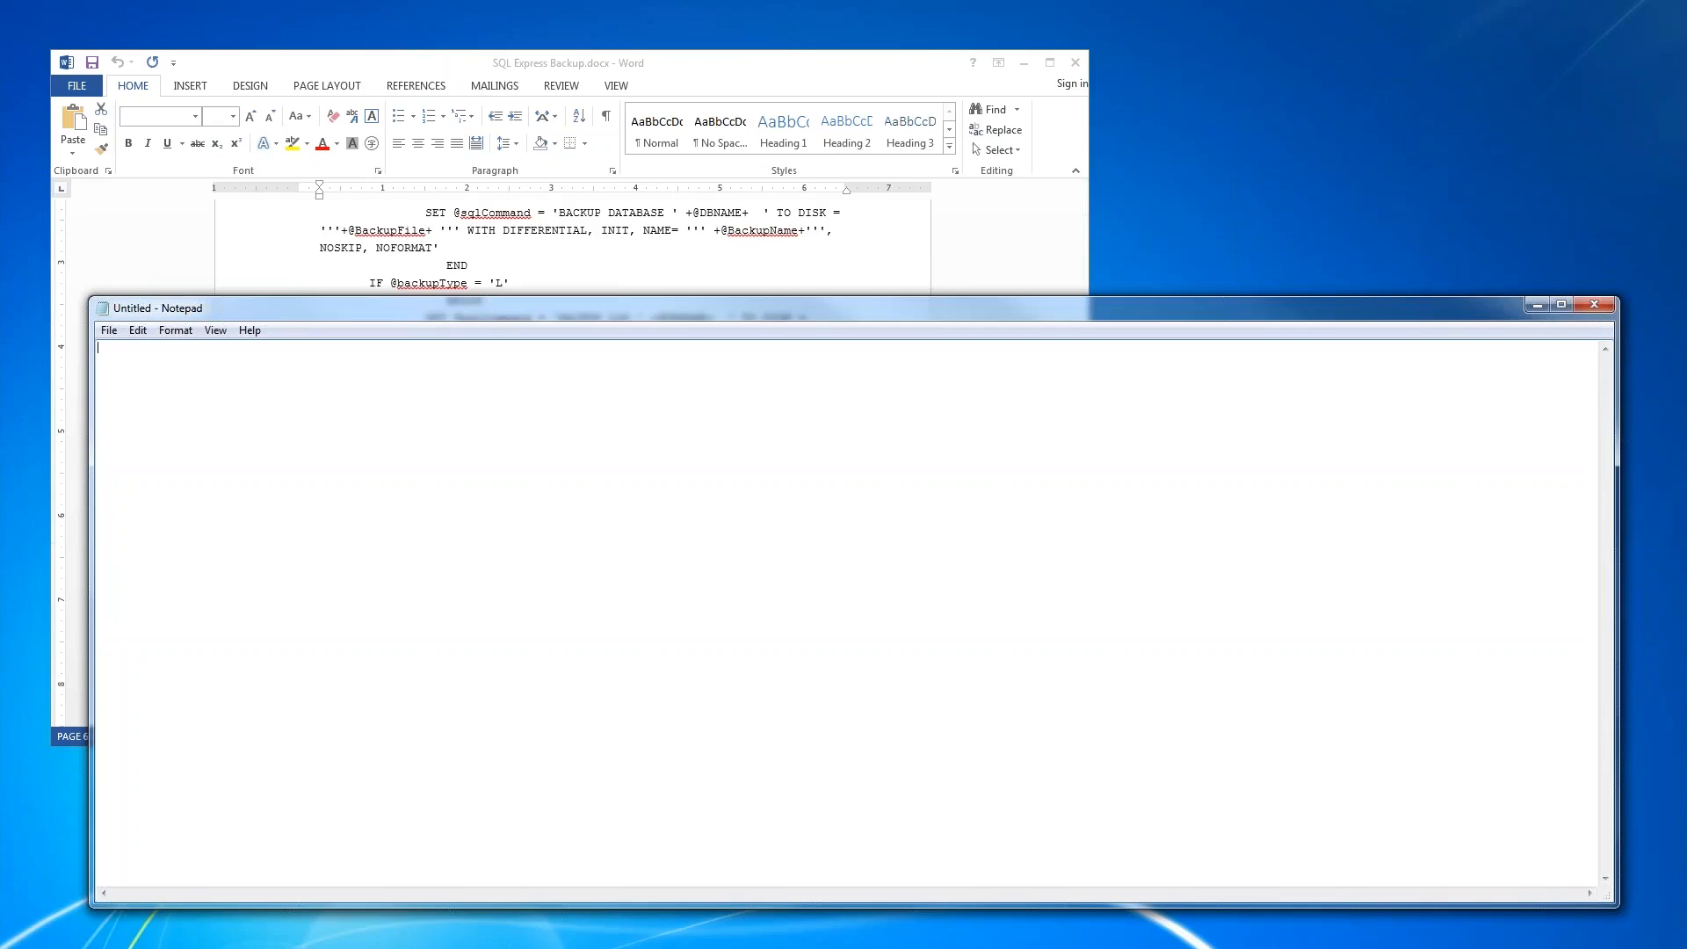
pyautogui.click(662, 71)
pyautogui.scroll(-5, 709, 443)
pyautogui.scroll(-15, 572, 462)
pyautogui.scroll(-10, 572, 461)
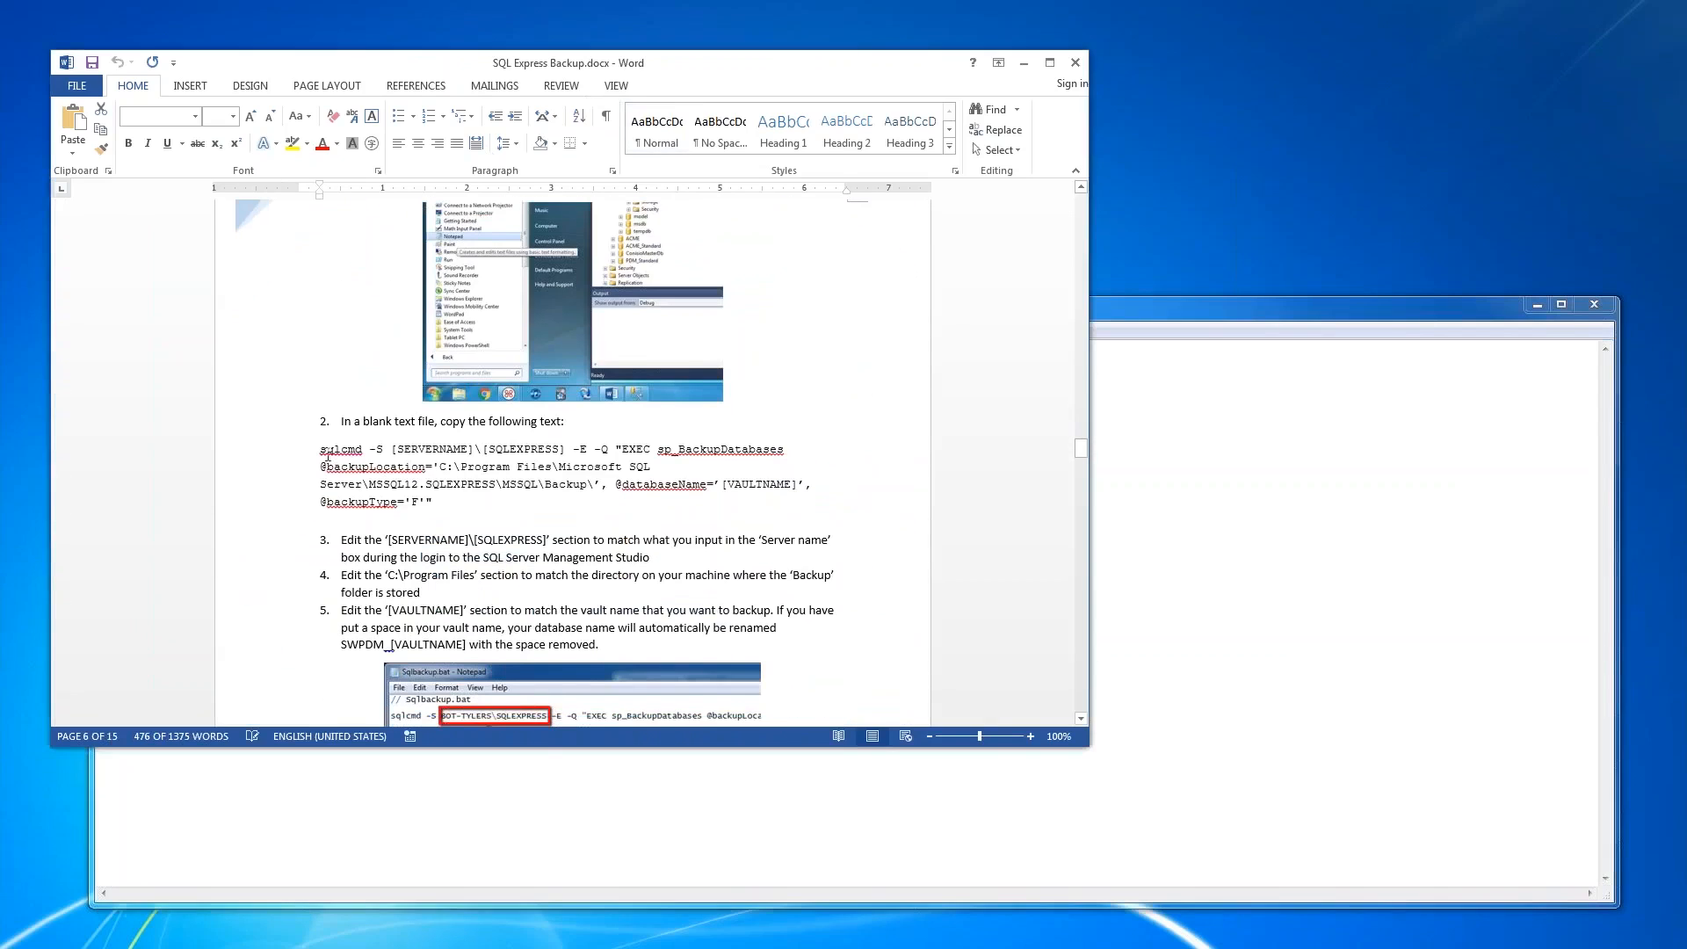
pyautogui.moveTo(322, 450); pyautogui.dragTo(438, 513)
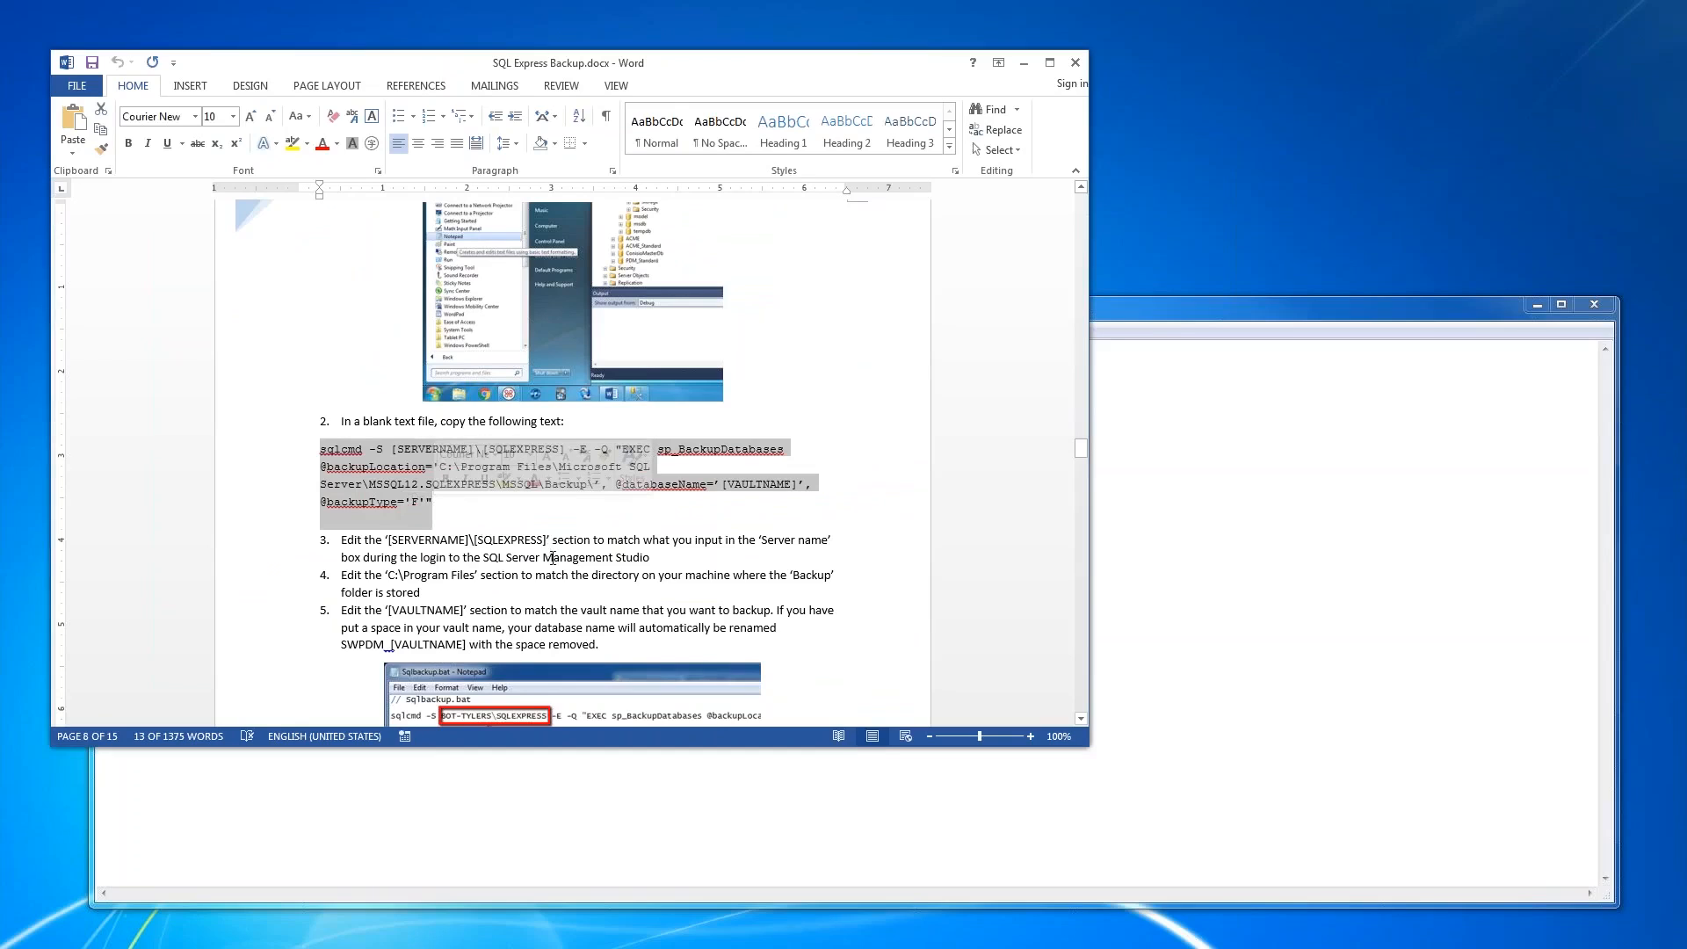
pyautogui.hotkey('ctrl', 'c')
pyautogui.click(1231, 503)
pyautogui.hotkey('ctrl', 'v')
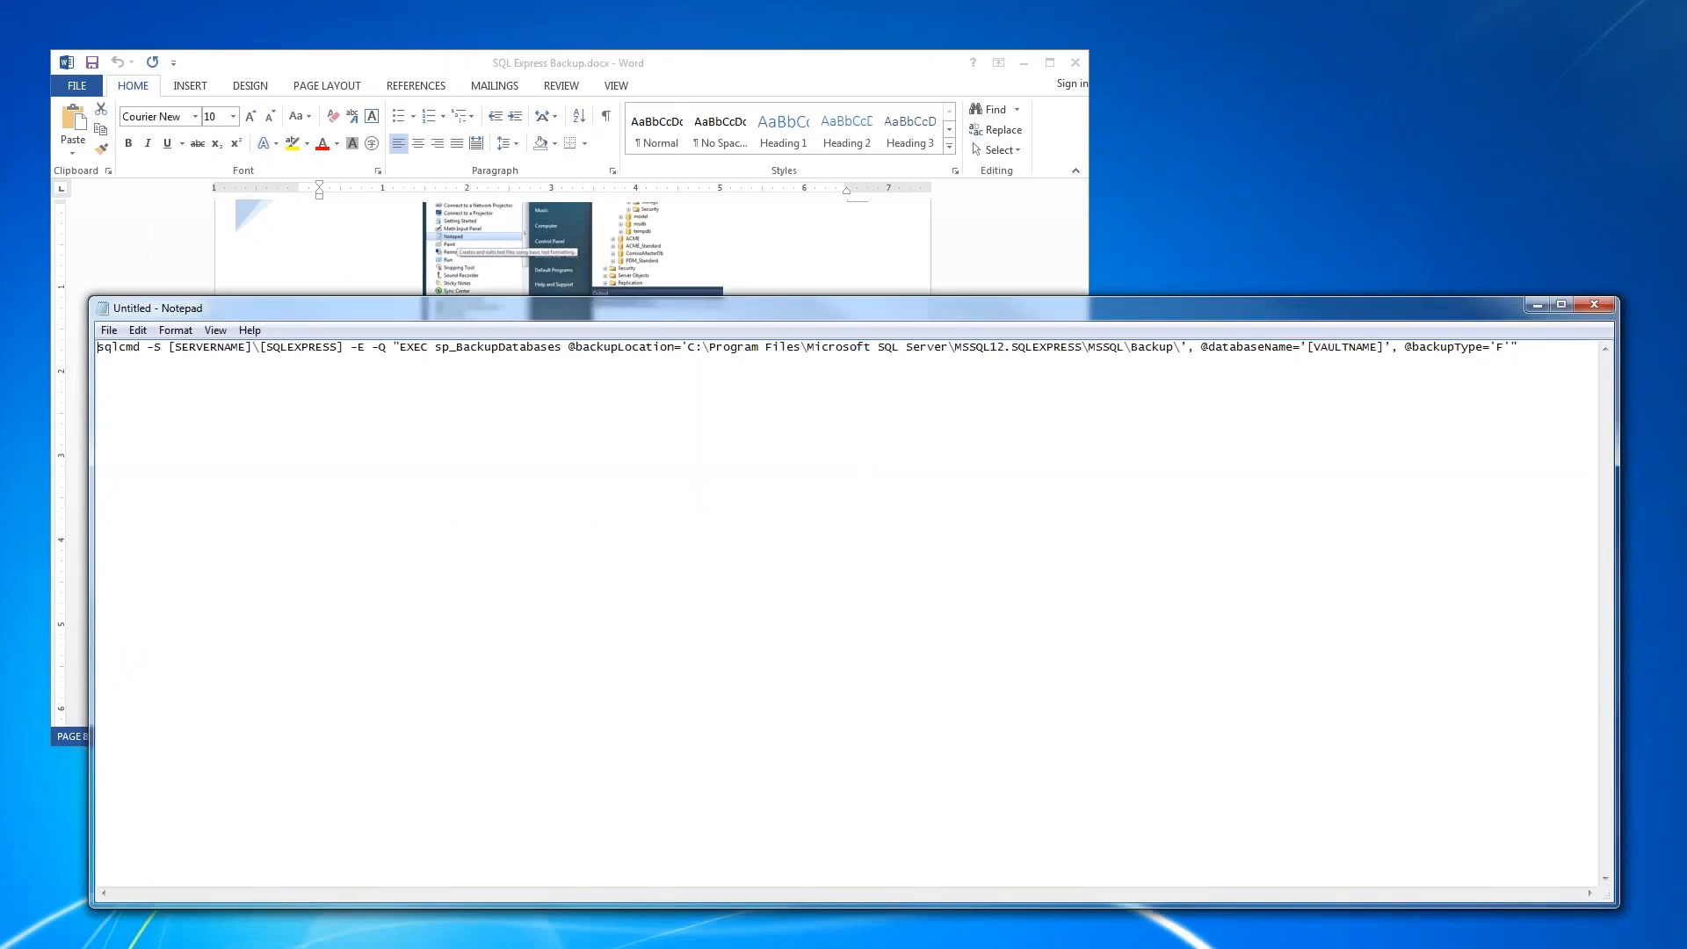
# - Replace the [SERVERNAME] placeholder in the sqlcmd line with BOT-TYLERS
pyautogui.moveTo(102, 349); pyautogui.dragTo(161, 359)
pyautogui.click(162, 348)
pyautogui.click(170, 348)
pyautogui.press('Right')
pyautogui.press('Delete')
pyautogui.press('Delete')
pyautogui.press('Delete')
pyautogui.press('Delete')
pyautogui.press('Delete')
pyautogui.press('Delete')
pyautogui.press('Delete')
pyautogui.press('Delete')
pyautogui.press('Delete')
pyautogui.press('Delete')
pyautogui.press('Delete')
pyautogui.press('BackSpace')
pyautogui.write('BOT-TYLER')
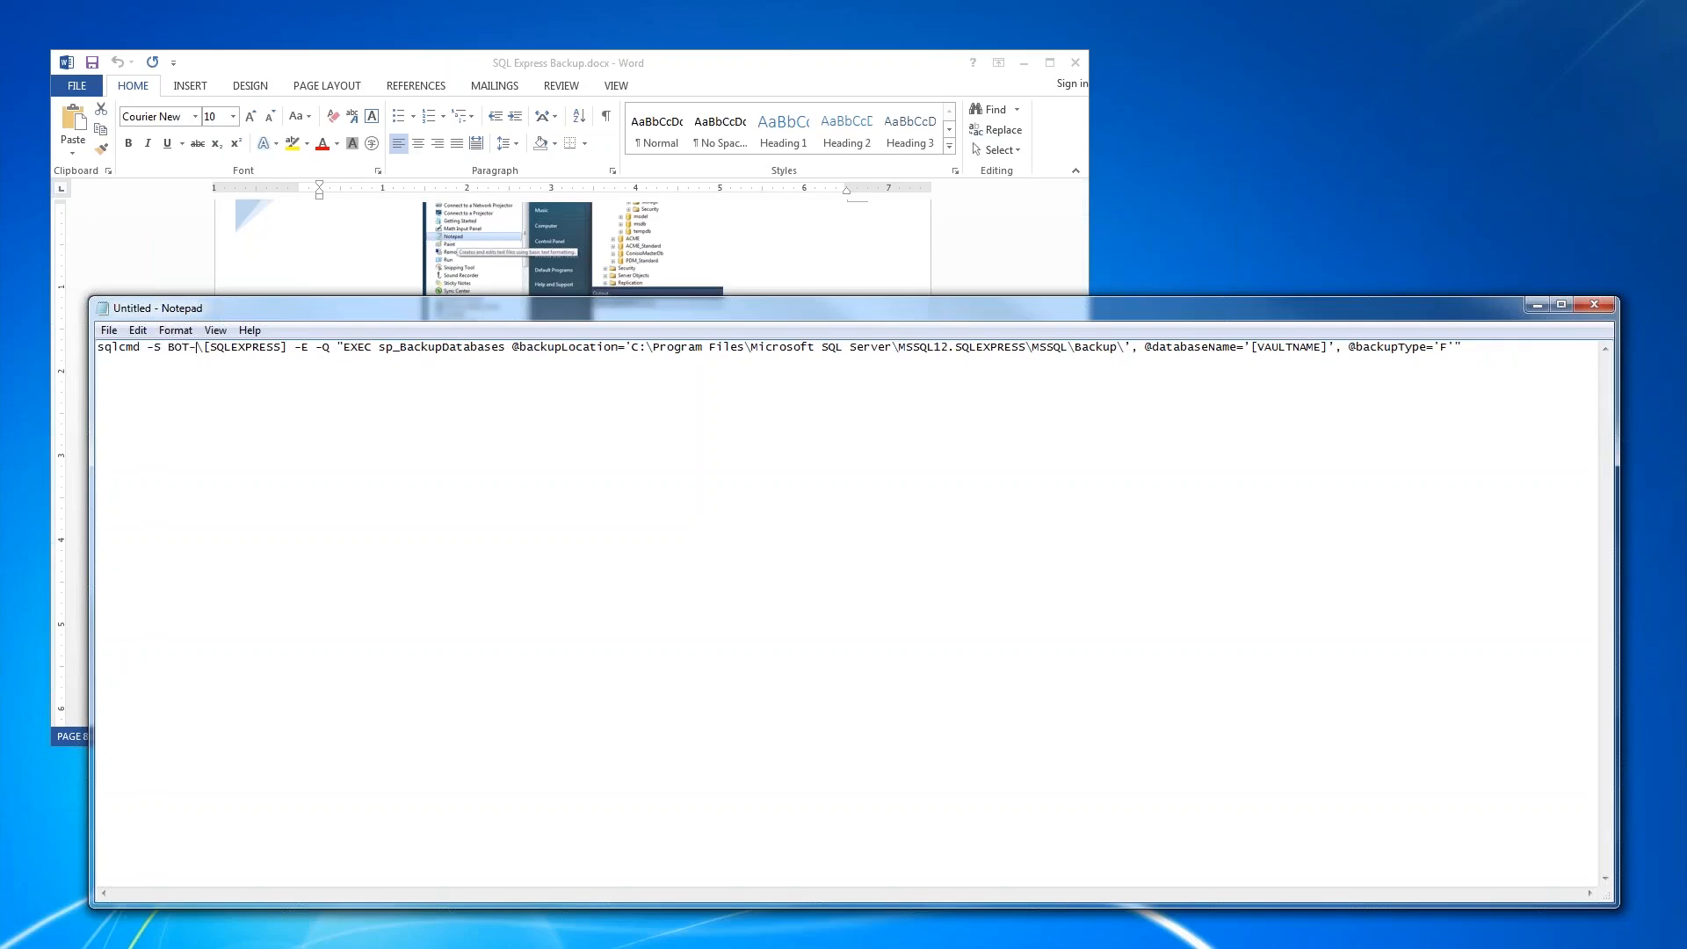
pyautogui.write('S')
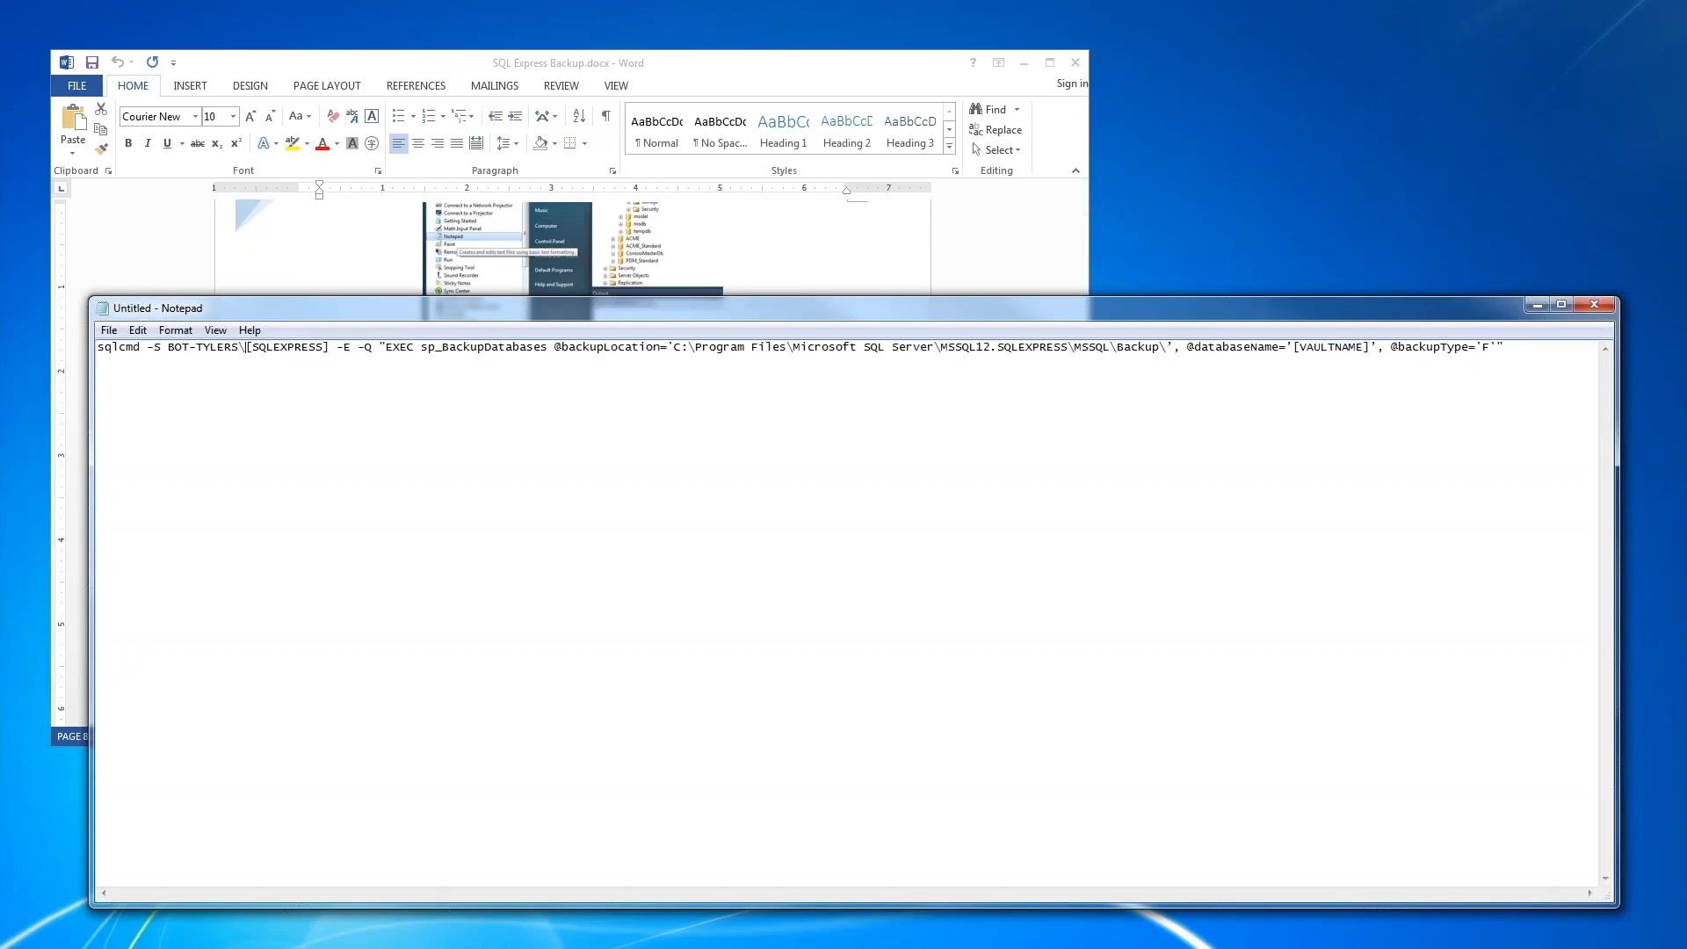
# - Remove the square brackets around SQLEXPRESS in the sqlcmd line's server instance name
pyautogui.hotkey('shift', 'Left')
pyautogui.hotkey('shift', 'Left')
pyautogui.hotkey('shift', 'Left')
pyautogui.hotkey('shift', 'Left')
pyautogui.hotkey('shift', 'Left')
pyautogui.hotkey('shift', 'Left')
pyautogui.hotkey('shift', 'Left')
pyautogui.hotkey('shift', 'Left')
pyautogui.hotkey('shift', 'Left')
pyautogui.hotkey('shift', 'Left')
pyautogui.click(173, 347)
pyautogui.press('Delete')
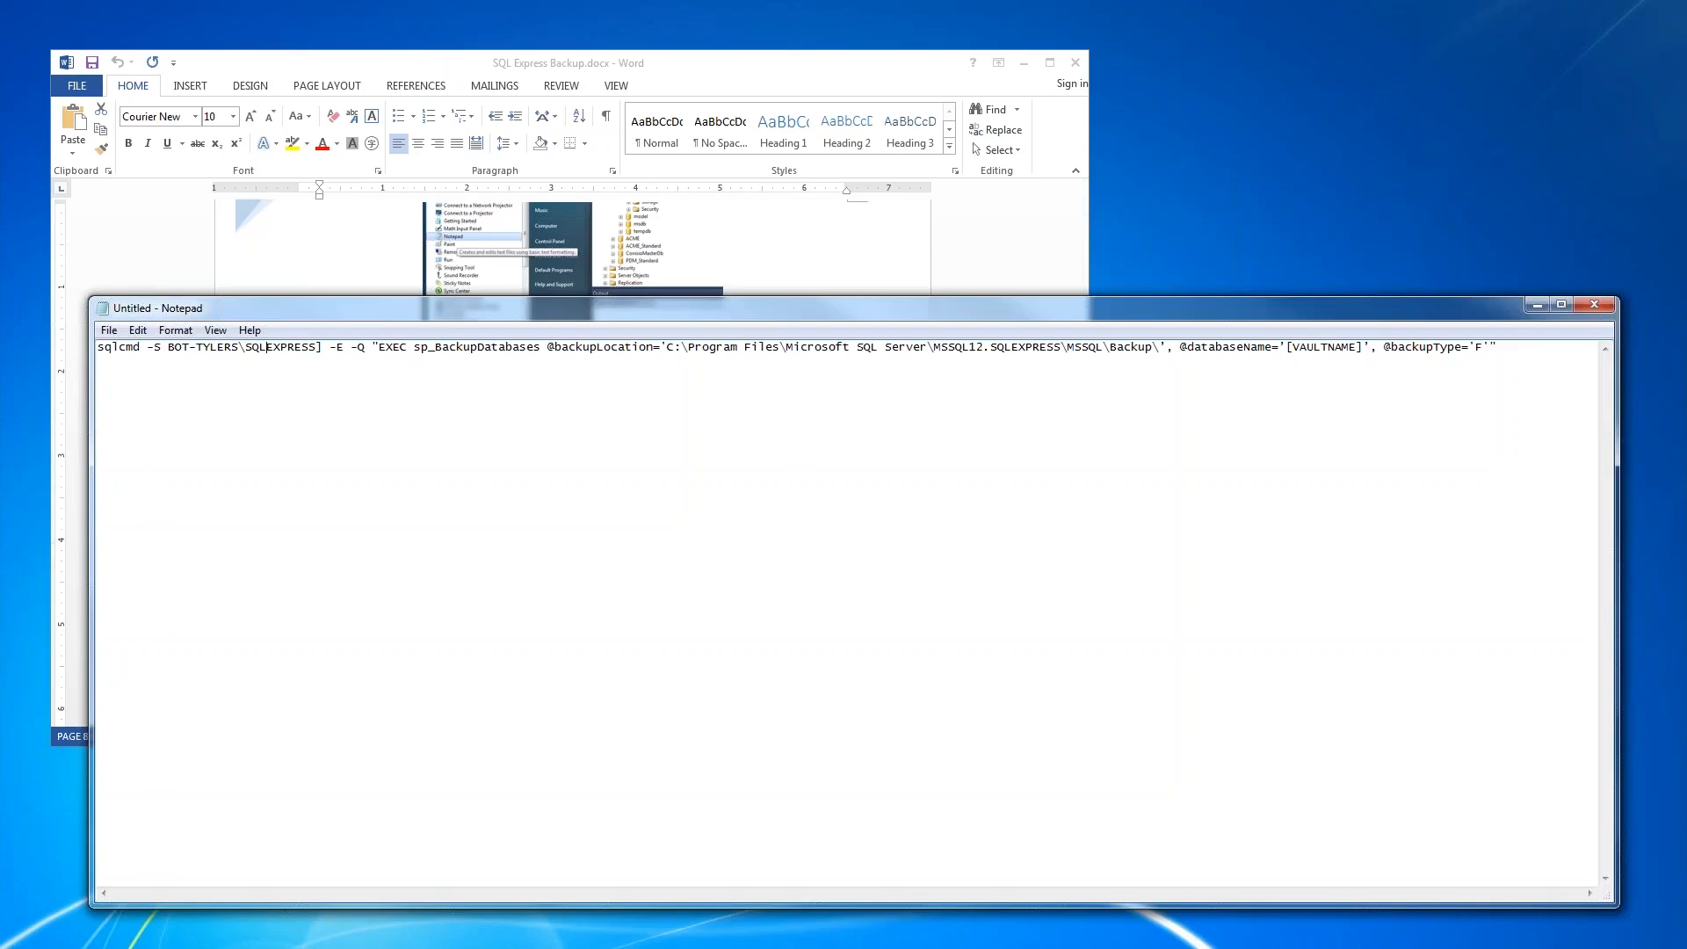
pyautogui.press('Delete')
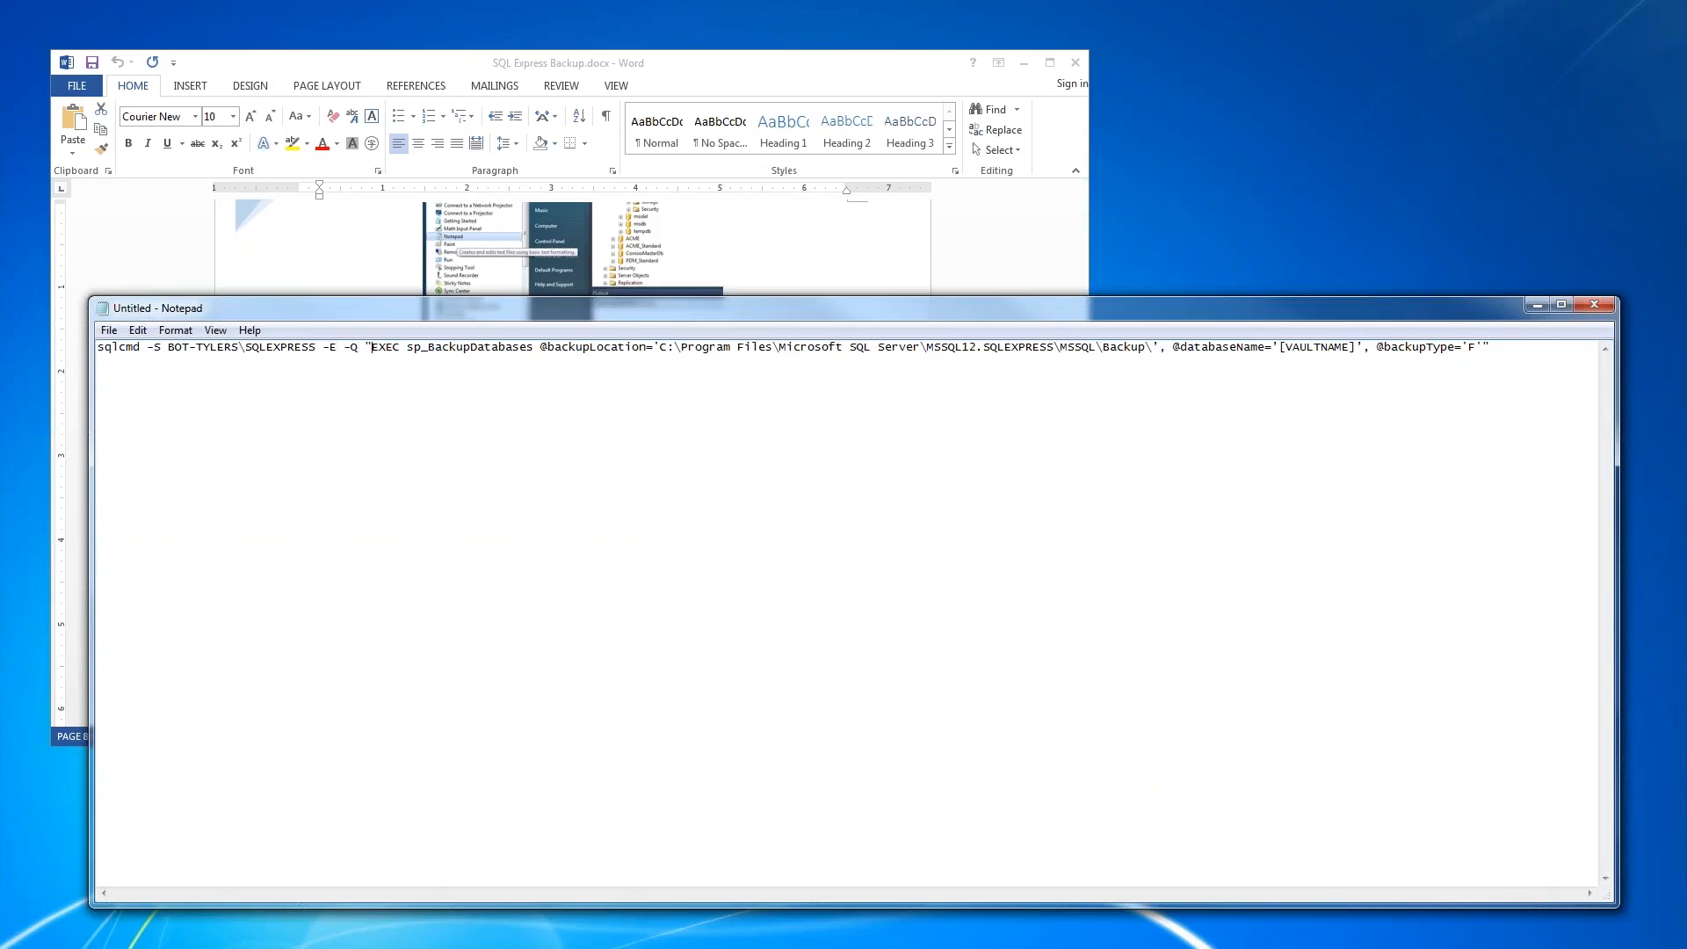
# - Examine the EXEC sp_BackupDatabases call and its backup location path in the sqlcmd line
pyautogui.moveTo(378, 347); pyautogui.dragTo(485, 347)
pyautogui.click(522, 348)
pyautogui.moveTo(406, 350); pyautogui.dragTo(532, 350)
pyautogui.moveTo(984, 349); pyautogui.dragTo(1054, 352)
pyautogui.click(1152, 348)
# - Replace the [VAULTNAME] placeholder with ACME as the database name and check the backup type value
pyautogui.moveTo(1281, 348); pyautogui.dragTo(1361, 352)
pyautogui.write('ACME')
pyautogui.moveTo(1418, 348); pyautogui.dragTo(1429, 349)
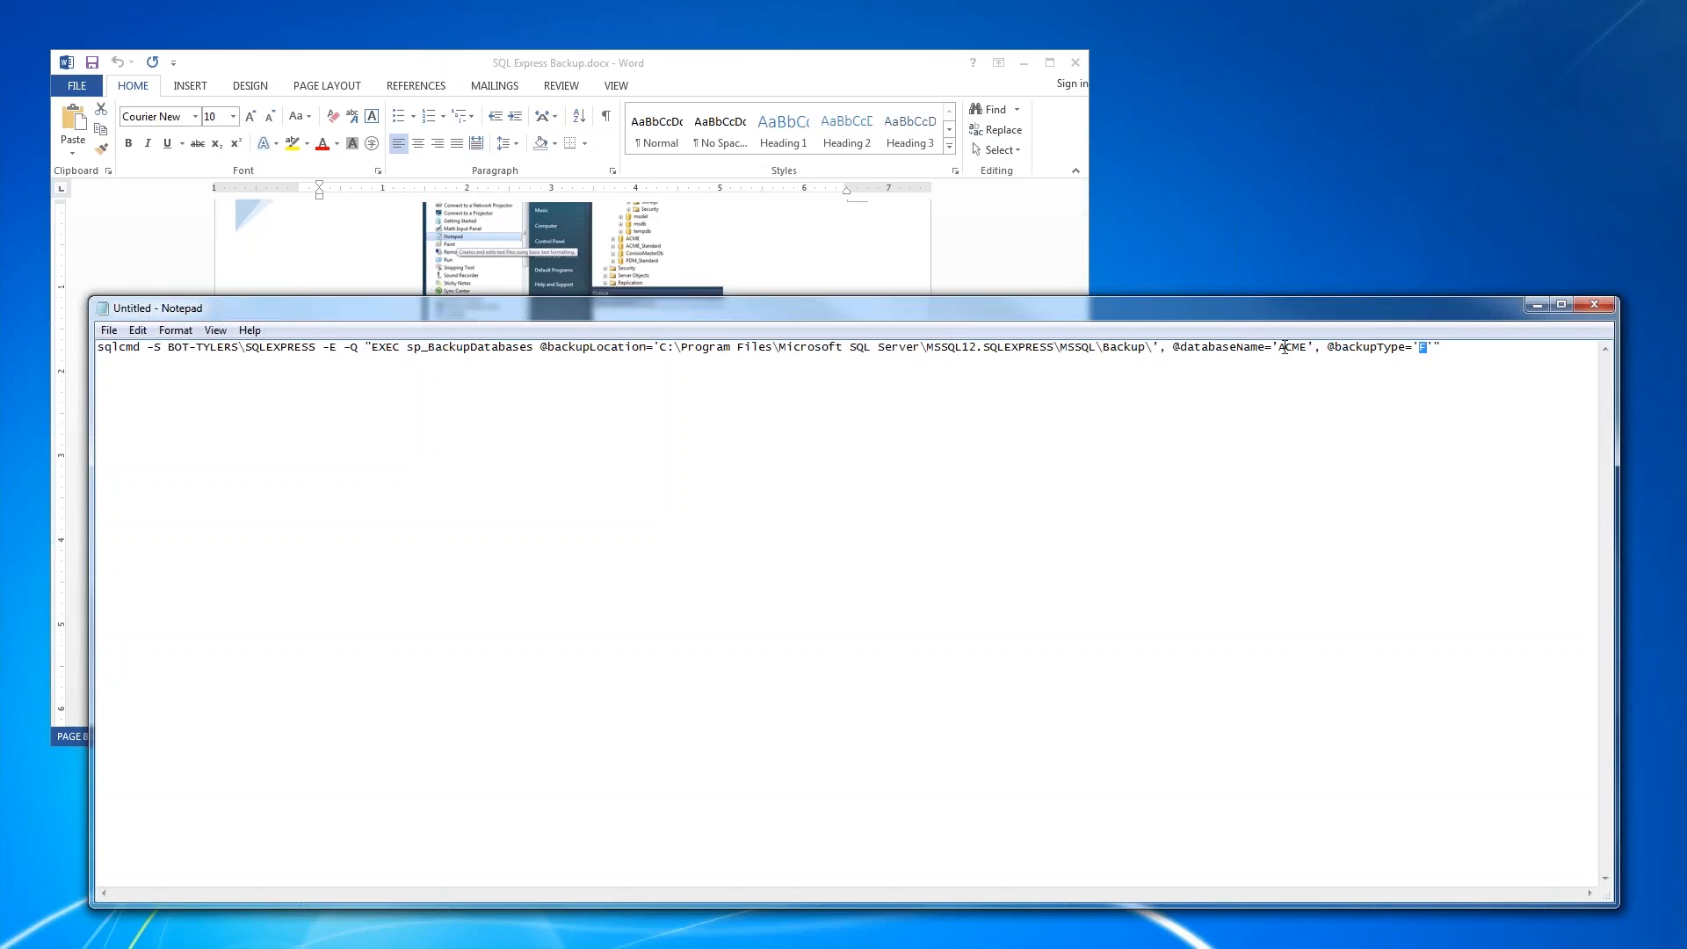
# - Retype the single quote closing the backup location path and the single quotes around the ACME database name
pyautogui.click(1161, 347)
pyautogui.press('BackSpace')
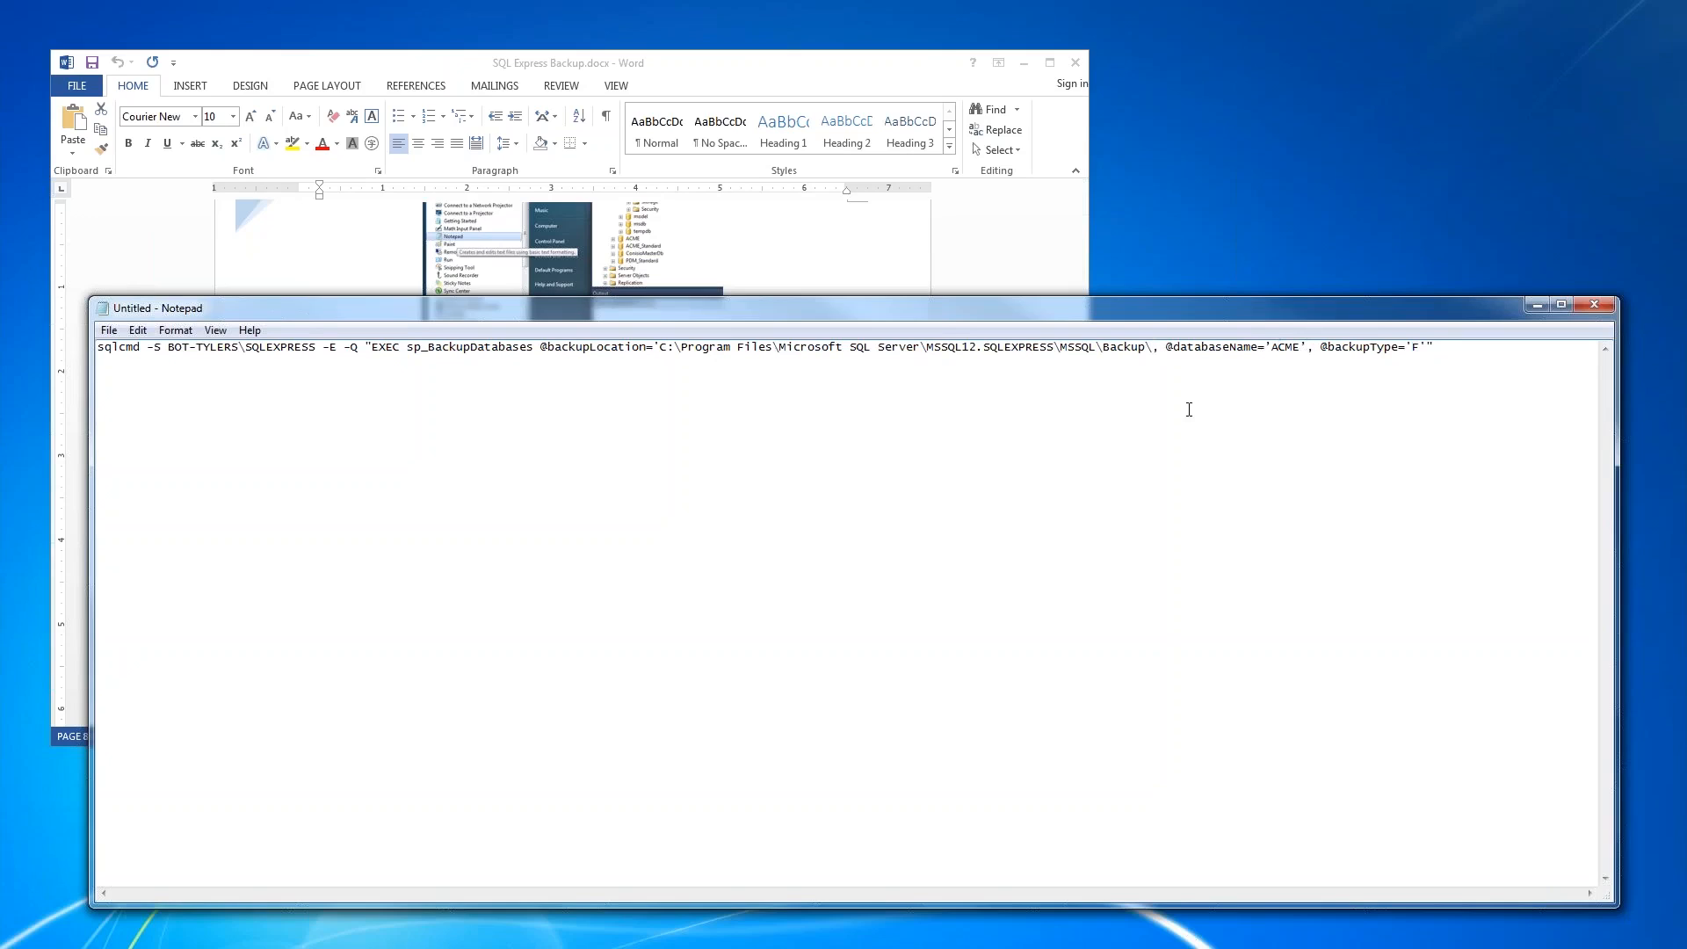
pyautogui.write("'")
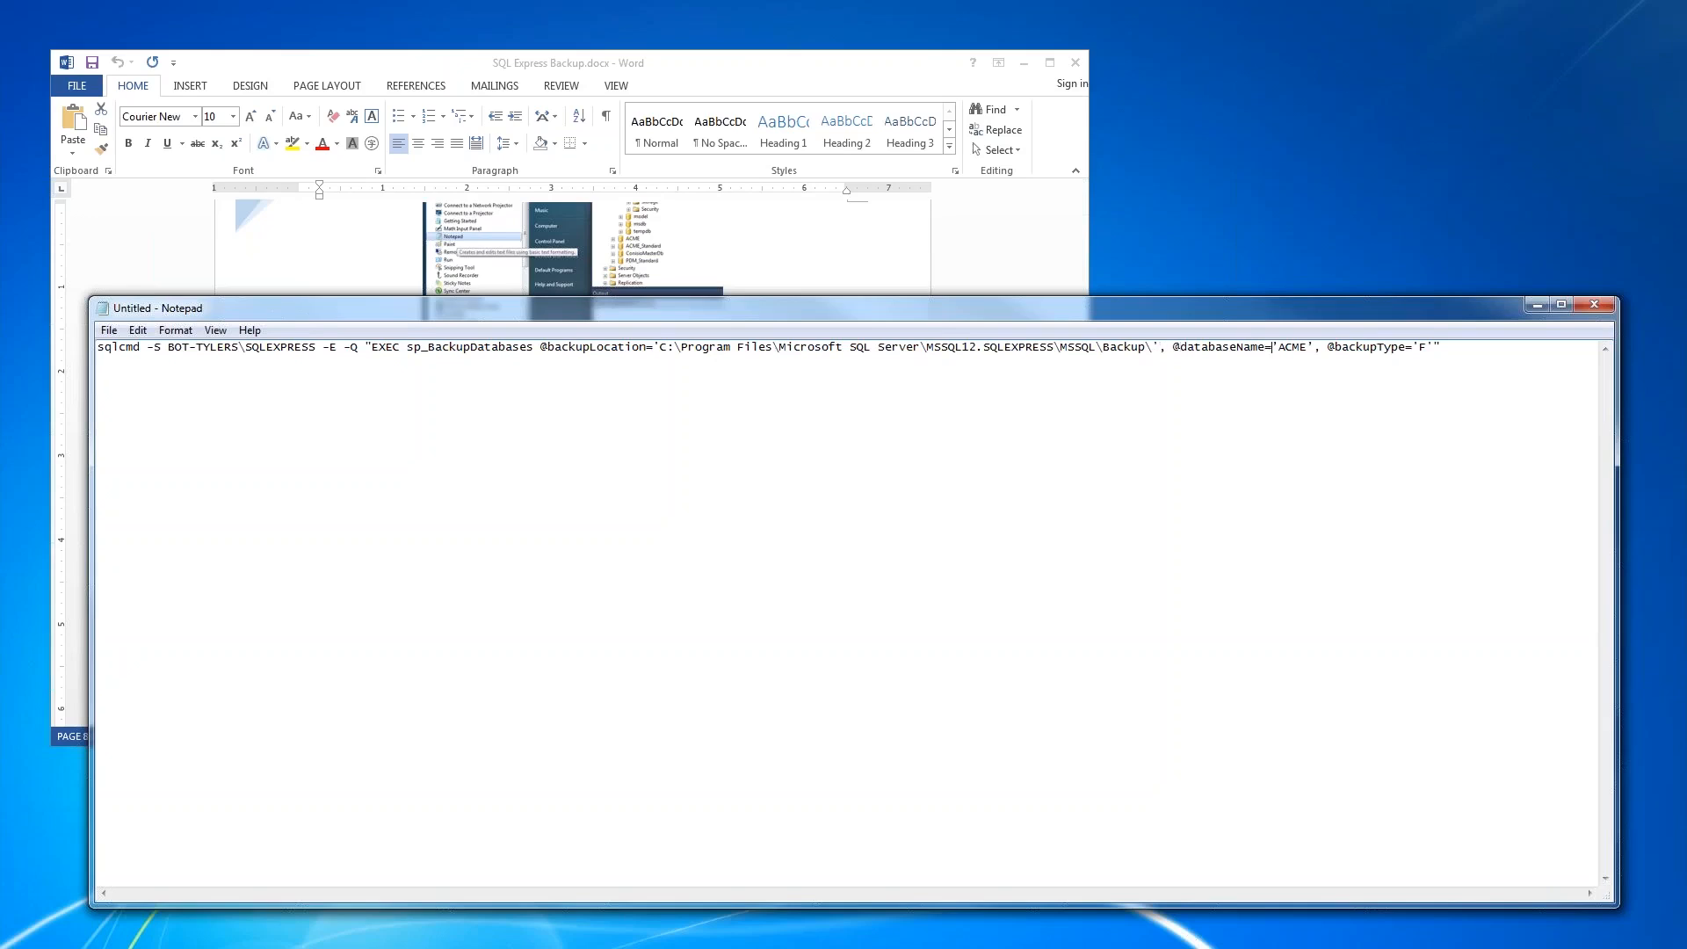
pyautogui.press('BackSpace')
pyautogui.write("'")
pyautogui.press('Delete')
pyautogui.write("'")
# - Duplicate the complete sqlcmd line onto a second line and set the copy's database name to ConisioMasterDB
pyautogui.hotkey('ctrl', 'a')
pyautogui.press('Return')
pyautogui.hotkey('ctrl', 'v')
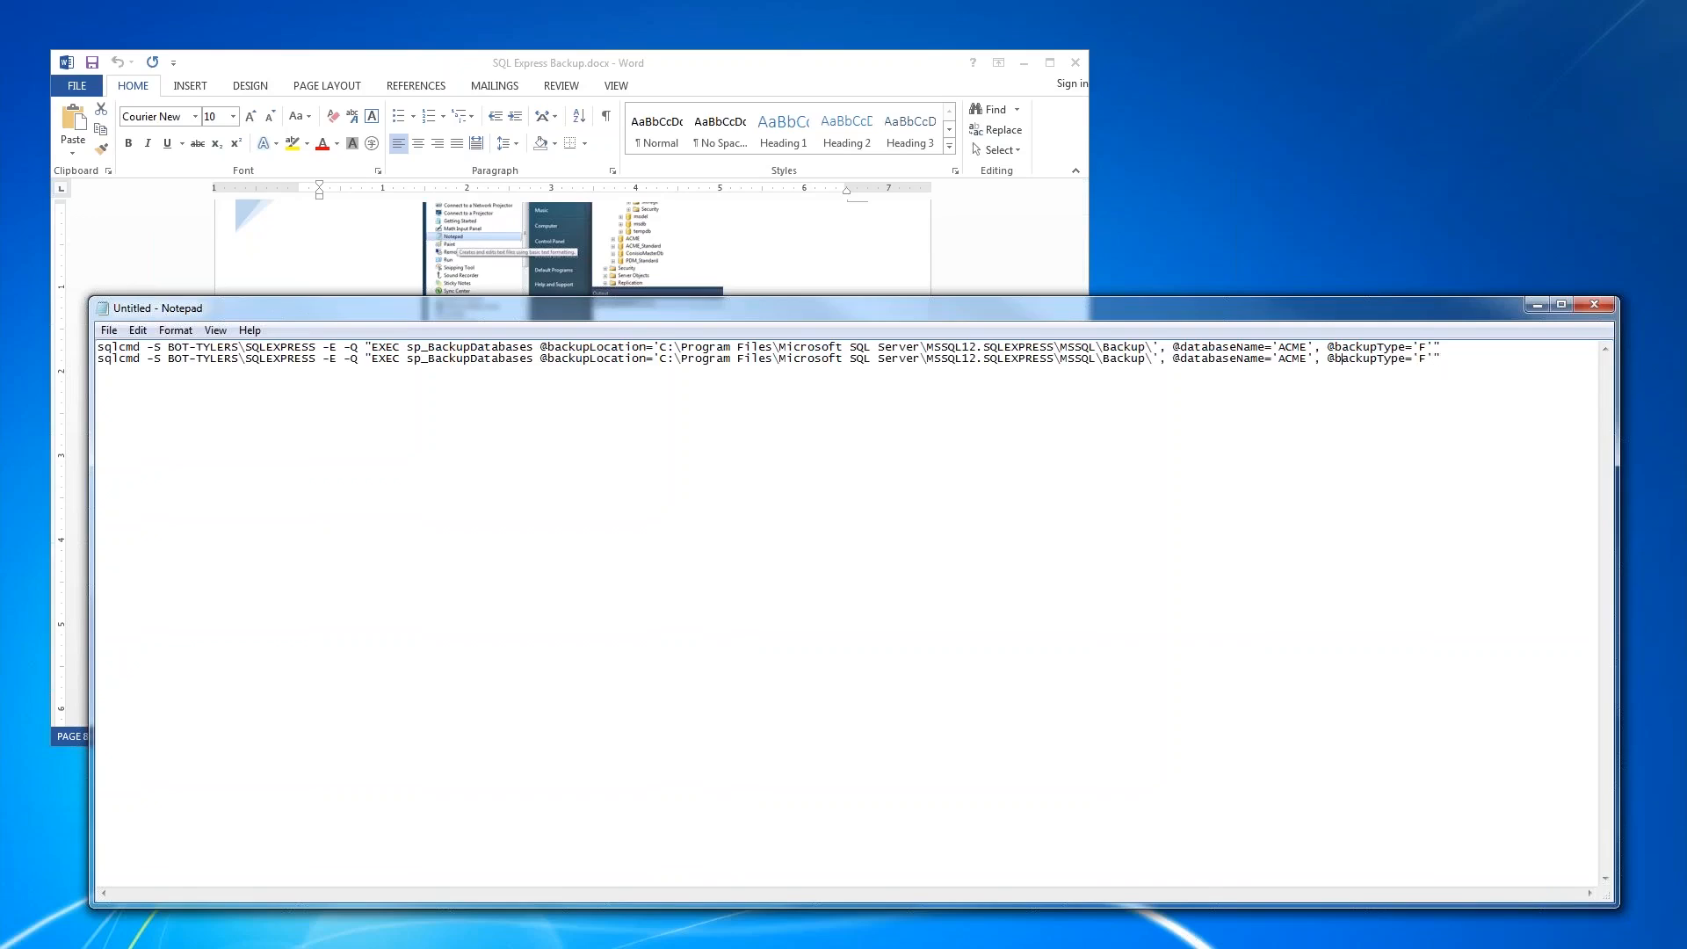
pyautogui.press('Delete')
pyautogui.press('Delete')
pyautogui.press('Delete')
pyautogui.press('Delete')
pyautogui.write('ConisioMasterDB')
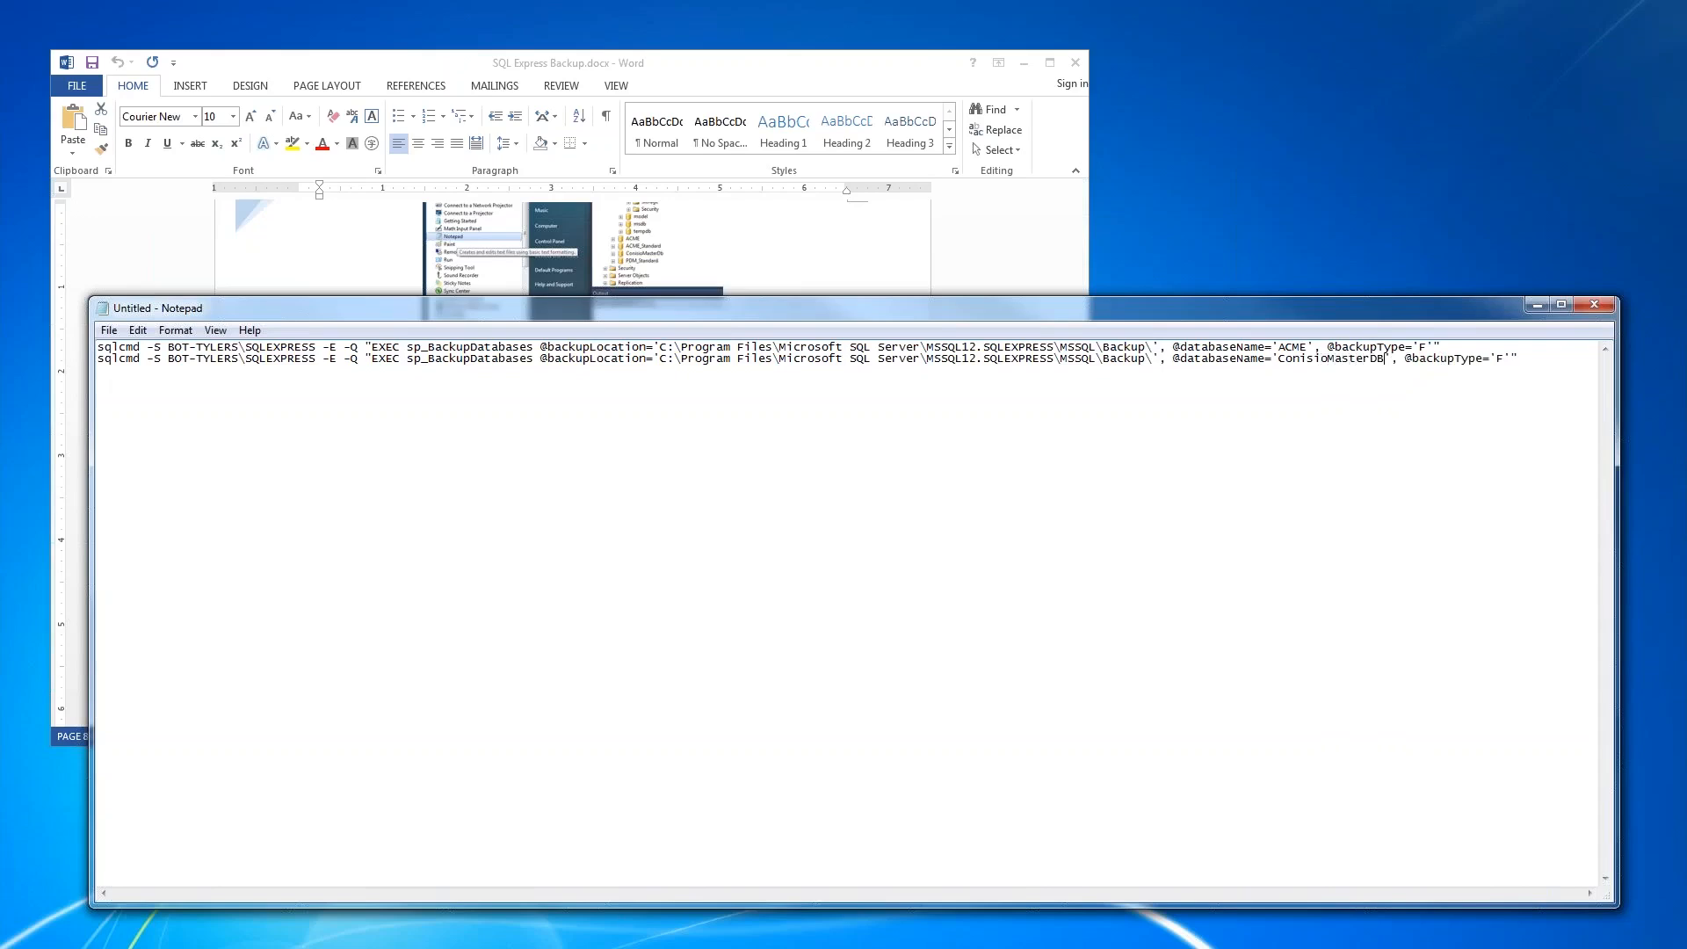
# - Save the file as SQLbackup.bat in the root of Local Disk (C:) with the All Files type
pyautogui.click(108, 332)
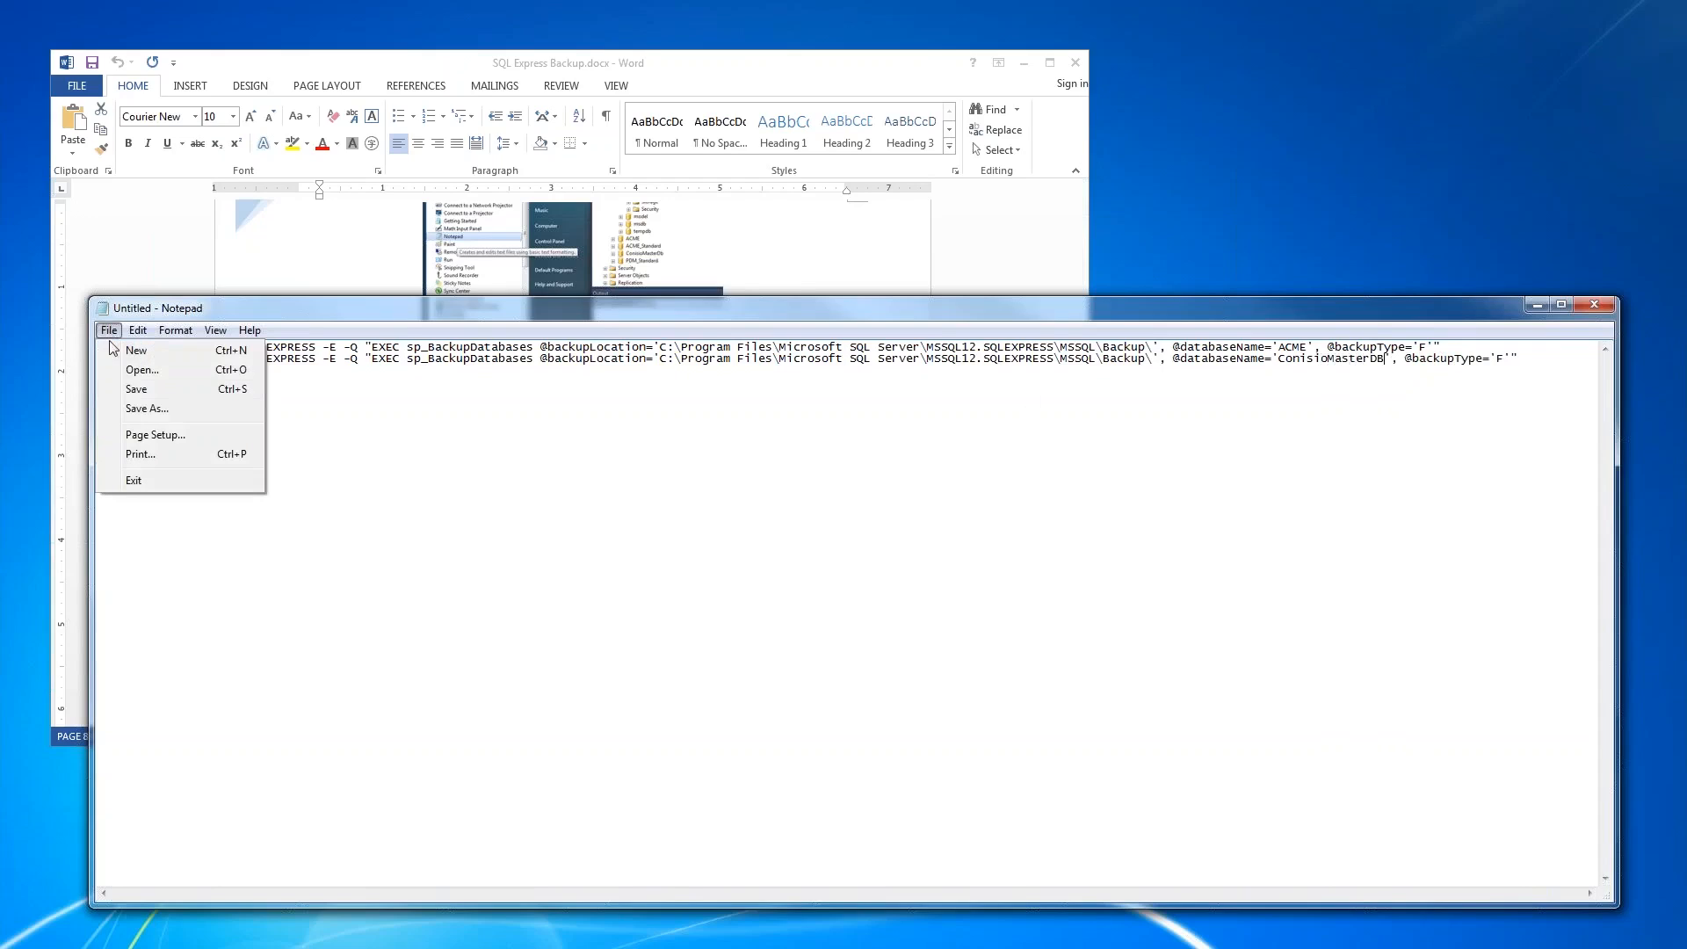
pyautogui.click(127, 392)
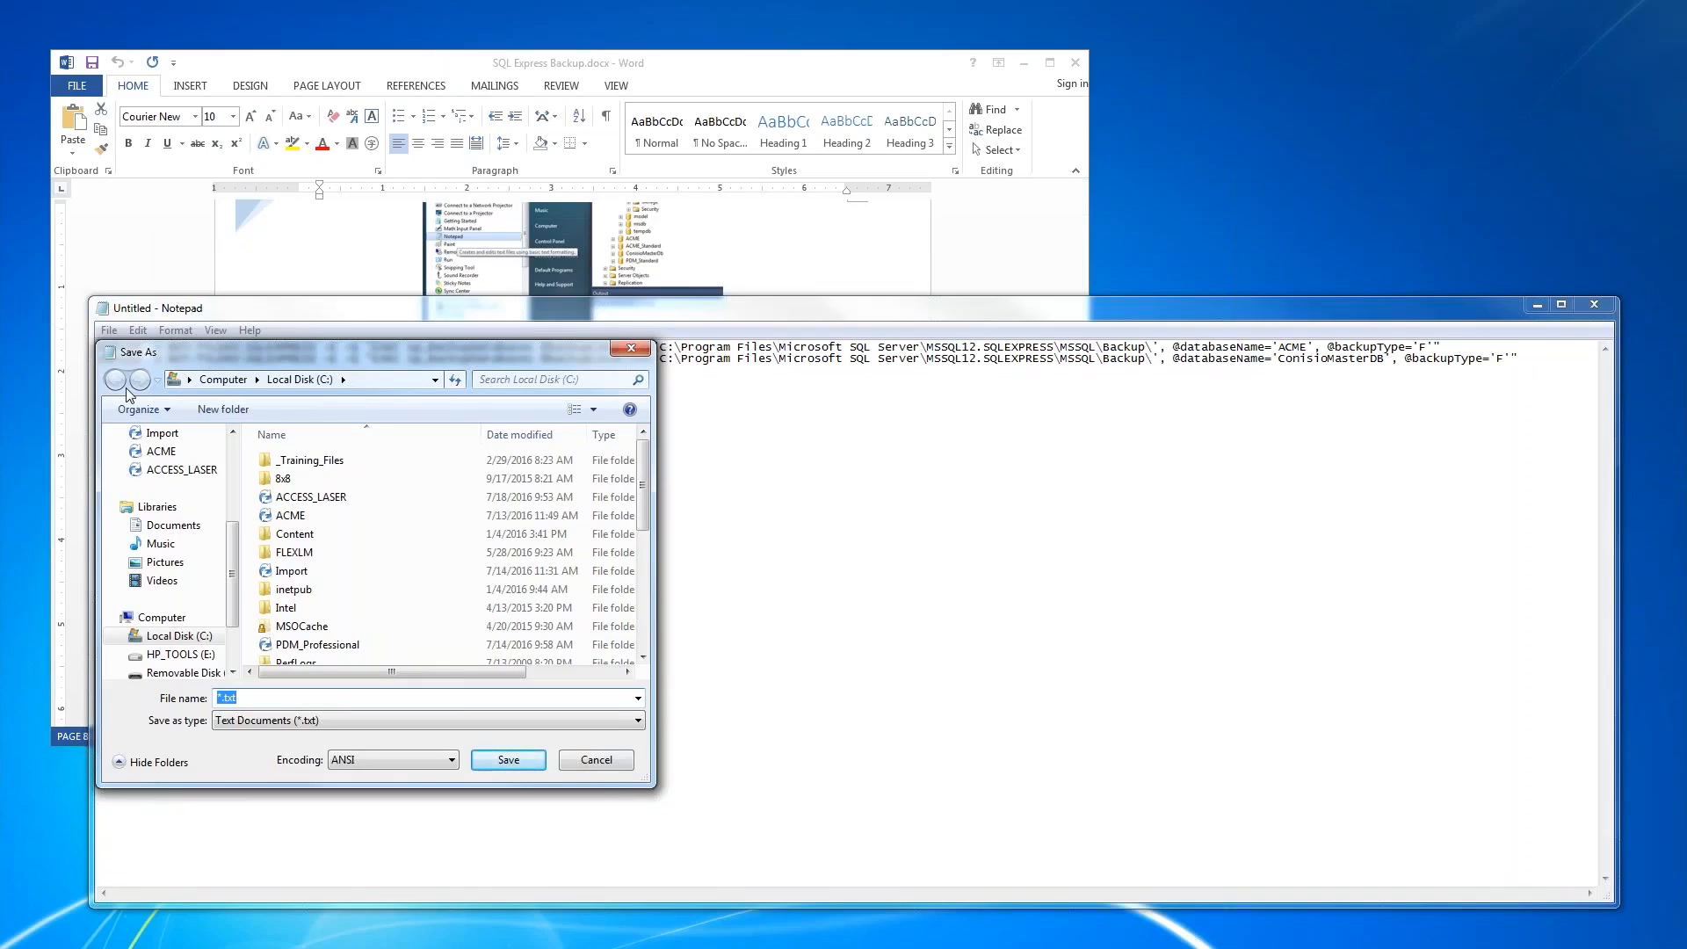
pyautogui.click(302, 724)
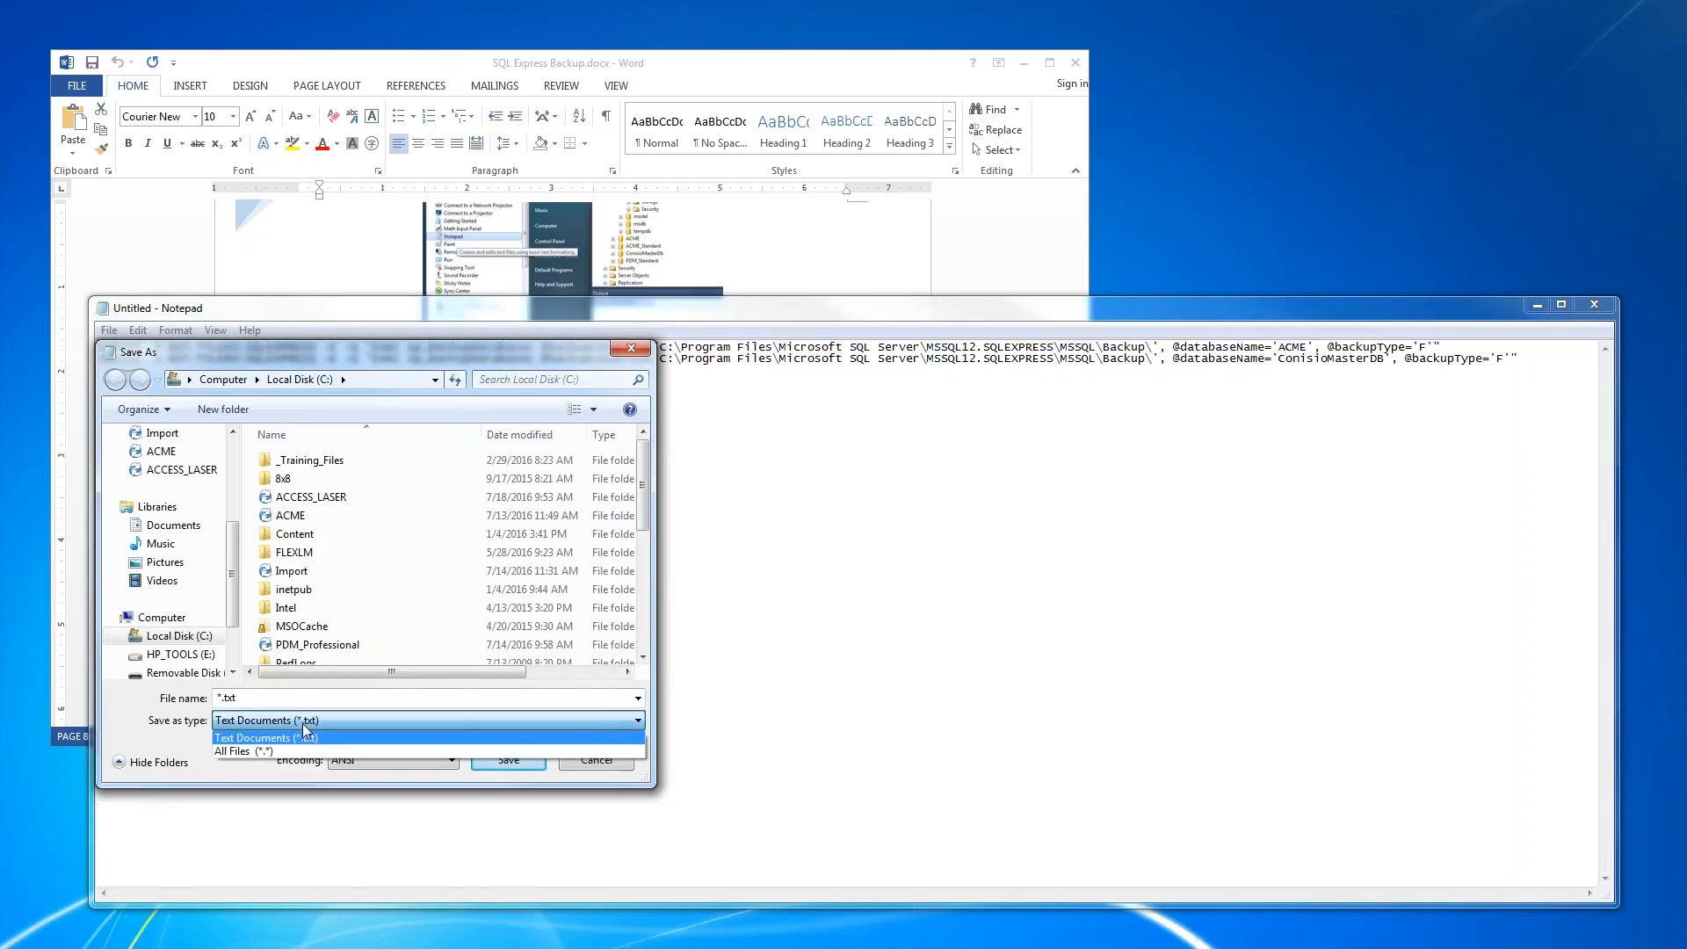
pyautogui.click(283, 752)
pyautogui.click(290, 696)
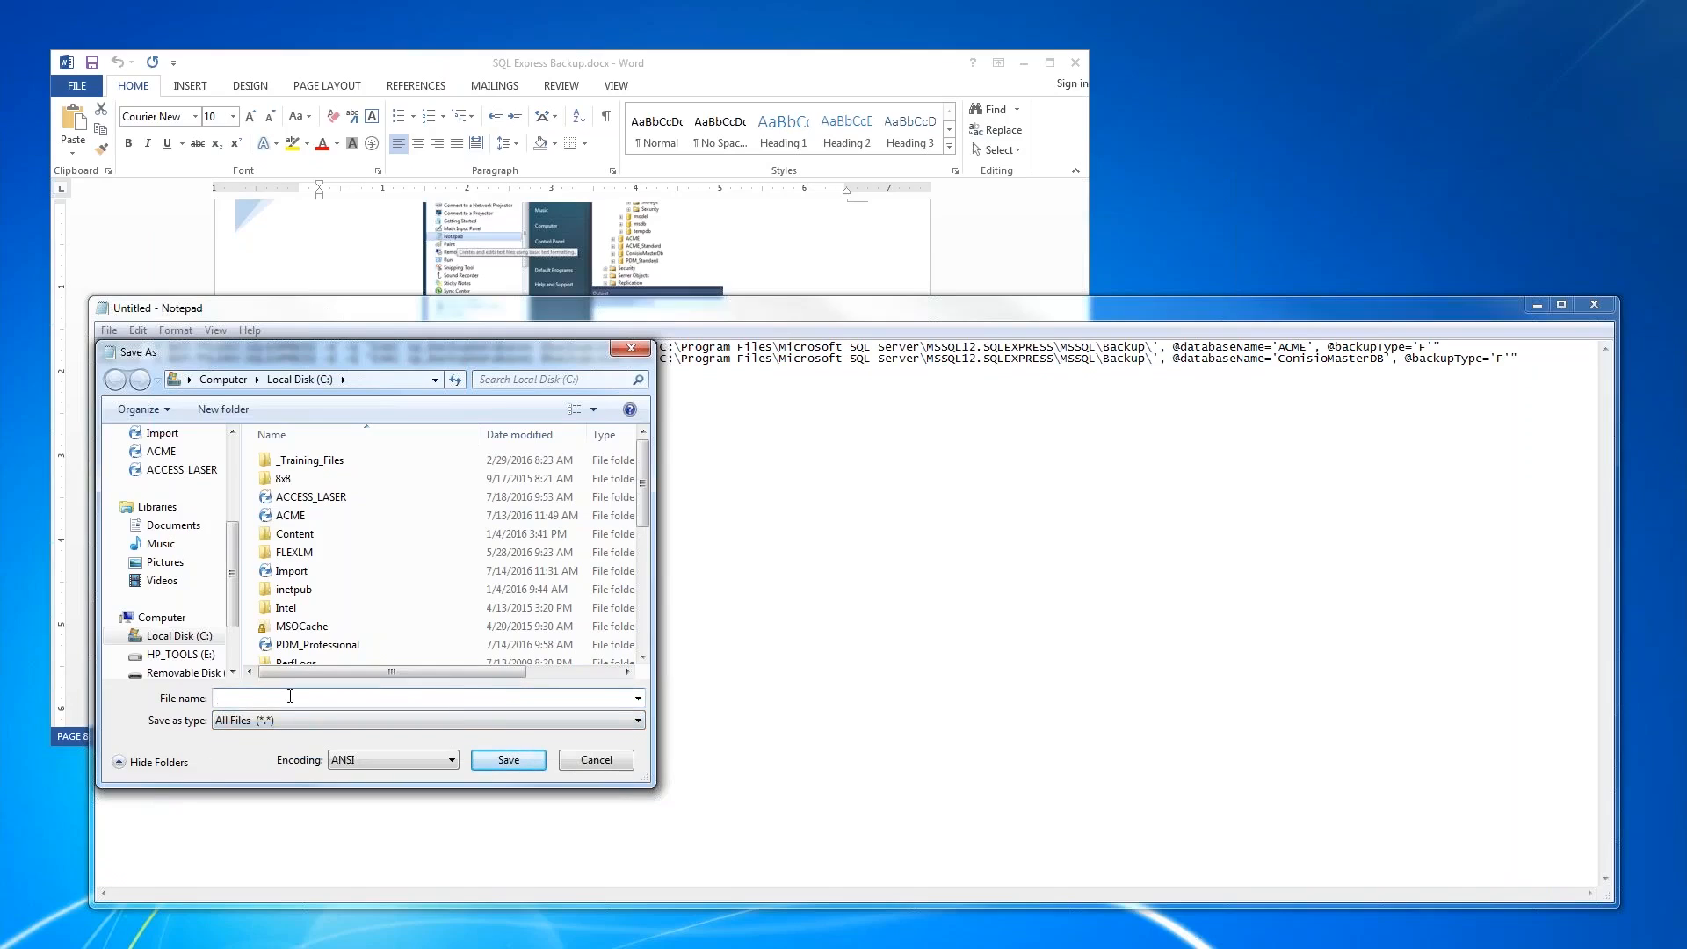
pyautogui.write('SQLbackup.bat')
pyautogui.click(508, 760)
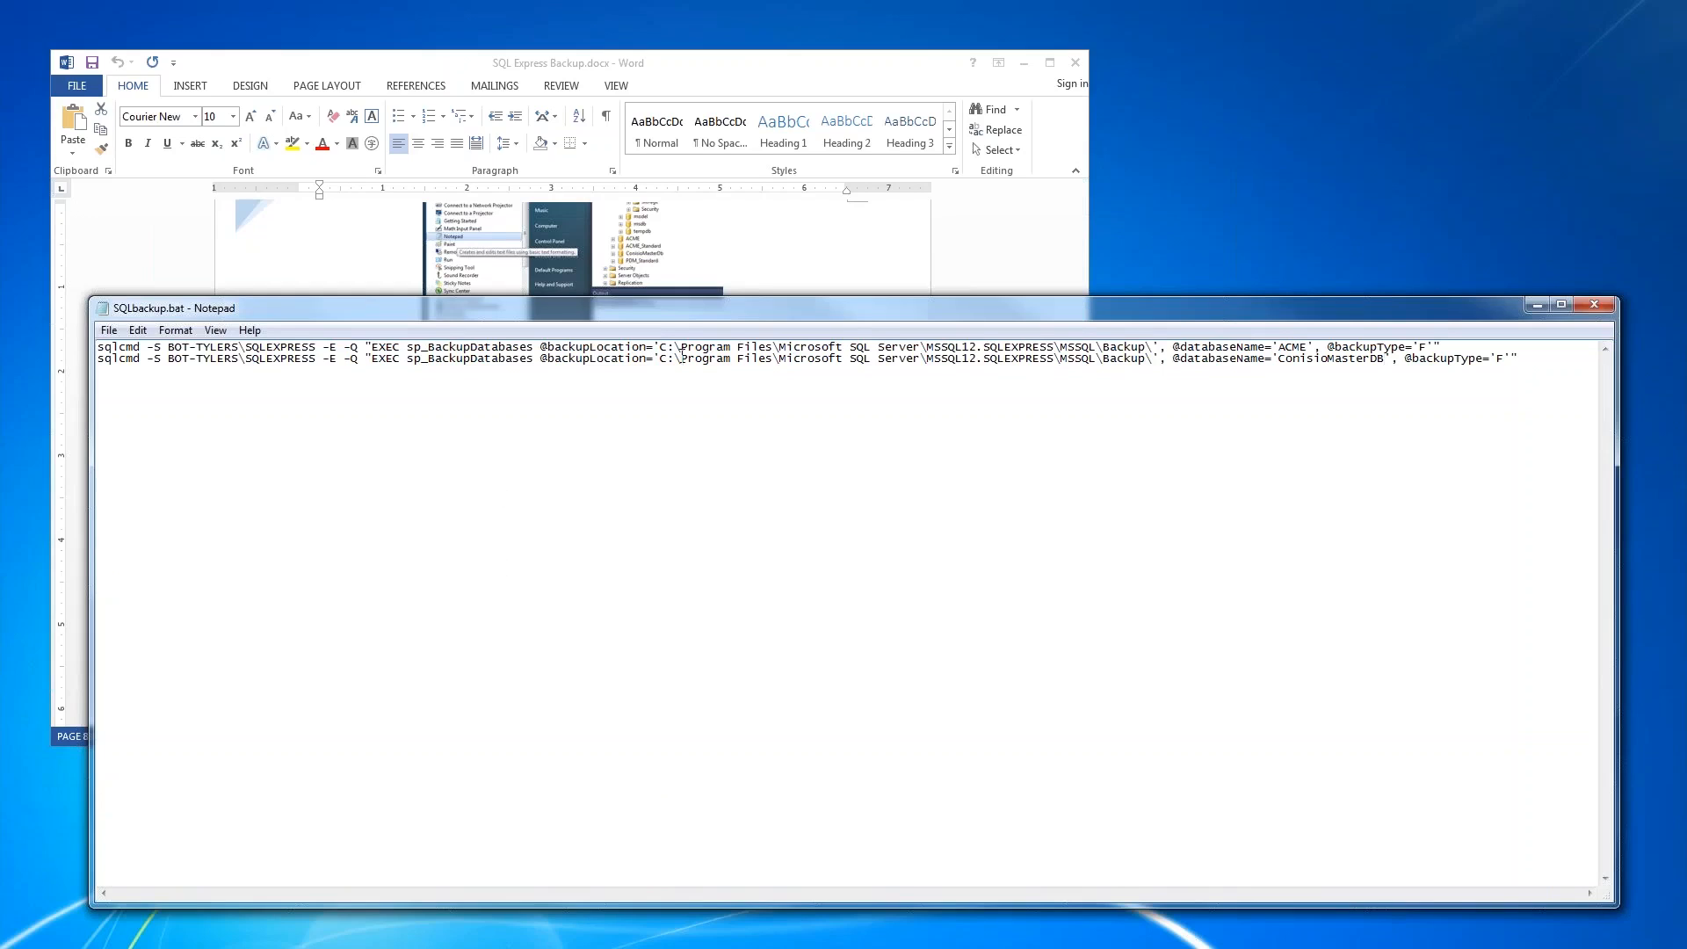
# - Examine the backup location path in the first sqlcmd line, including its Program Files folder
pyautogui.moveTo(681, 348); pyautogui.dragTo(1154, 350)
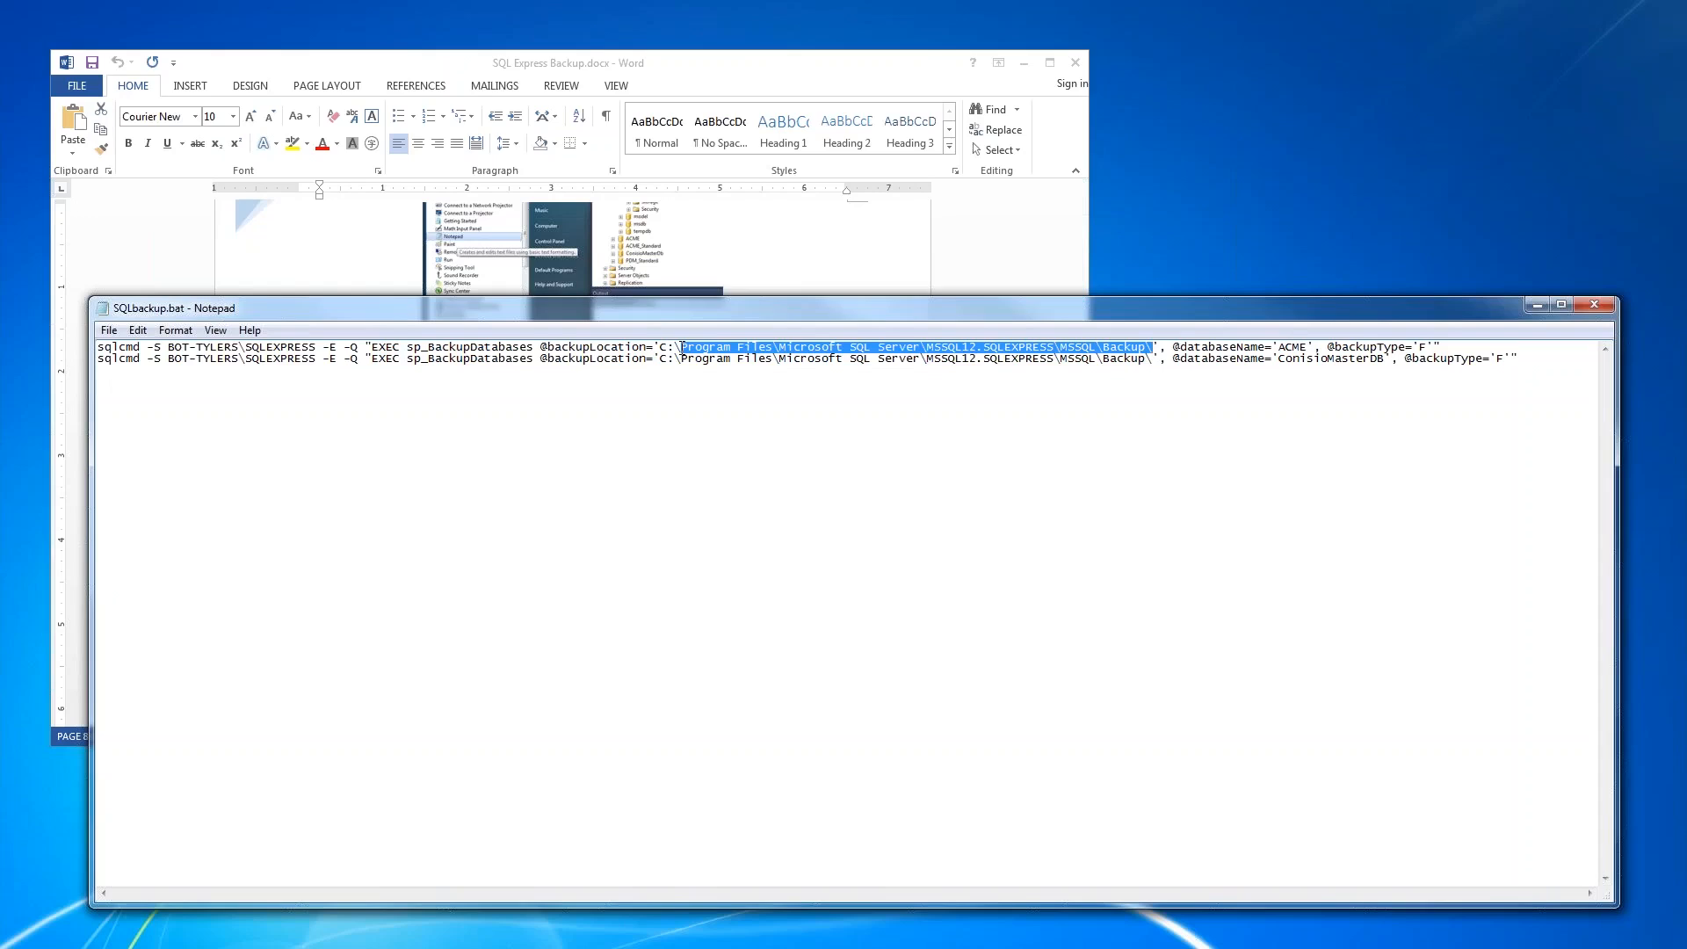
pyautogui.click(682, 349)
pyautogui.moveTo(682, 348); pyautogui.dragTo(774, 348)
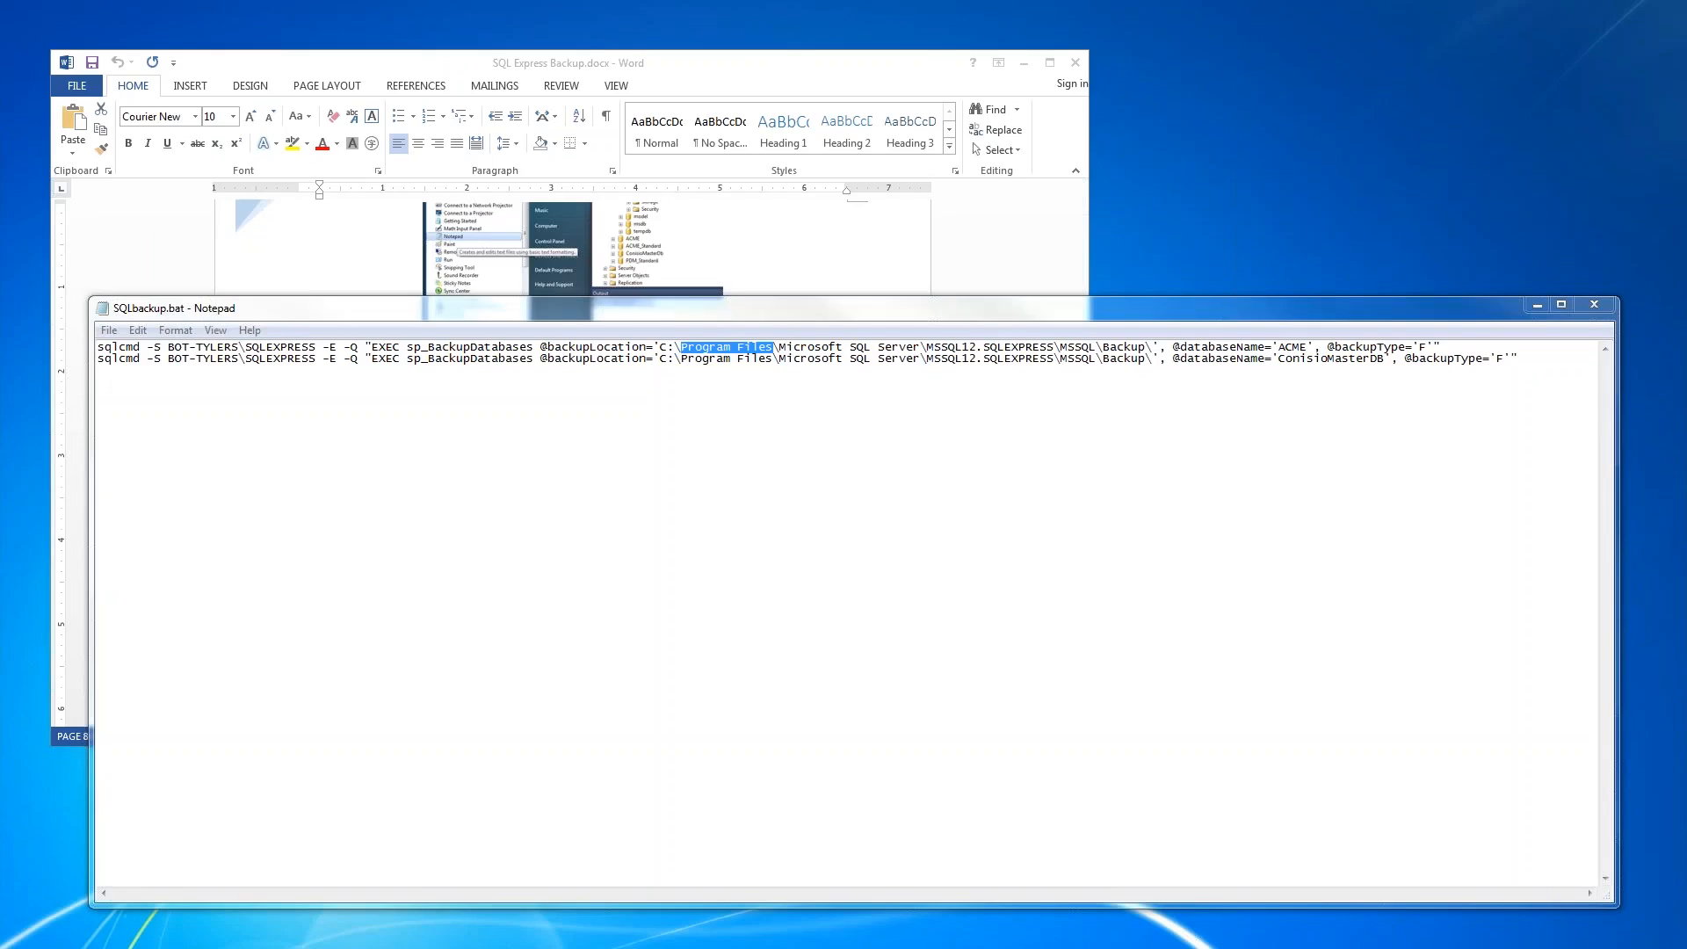
# - Switch to Command Prompt, change to the c:\ directory and run SQLbackup.bat
pyautogui.moveTo(0, 342); pyautogui.dragTo(753, 431)
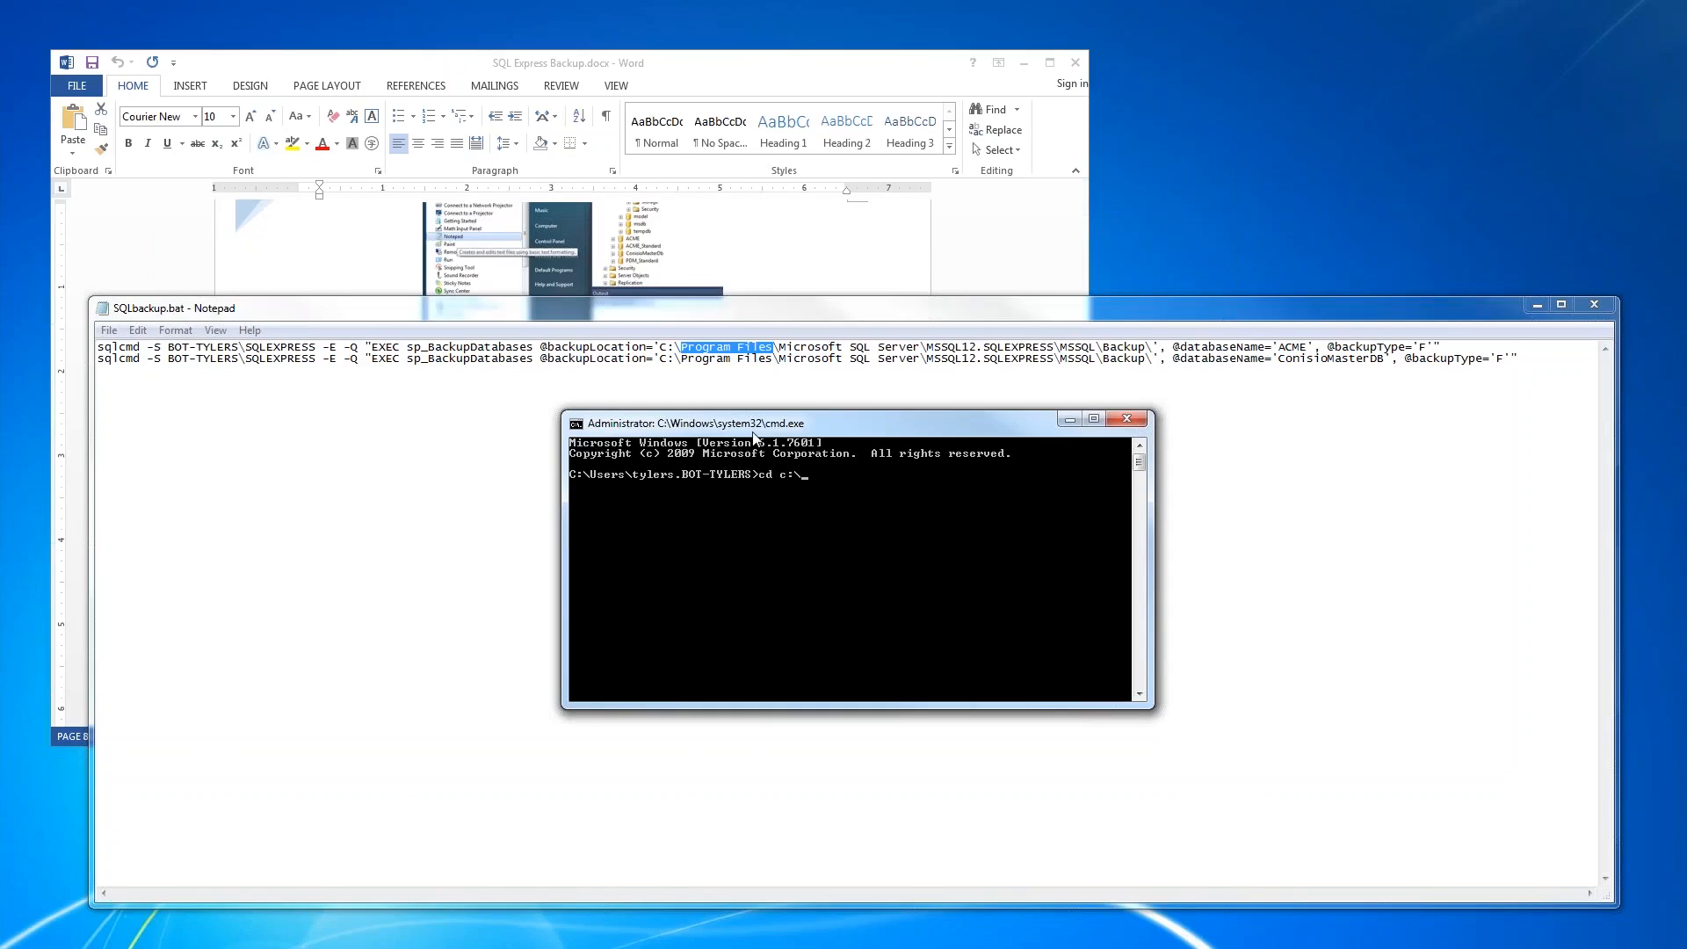
pyautogui.press('Return')
pyautogui.write('SQLbackup.bat')
pyautogui.press('Return')
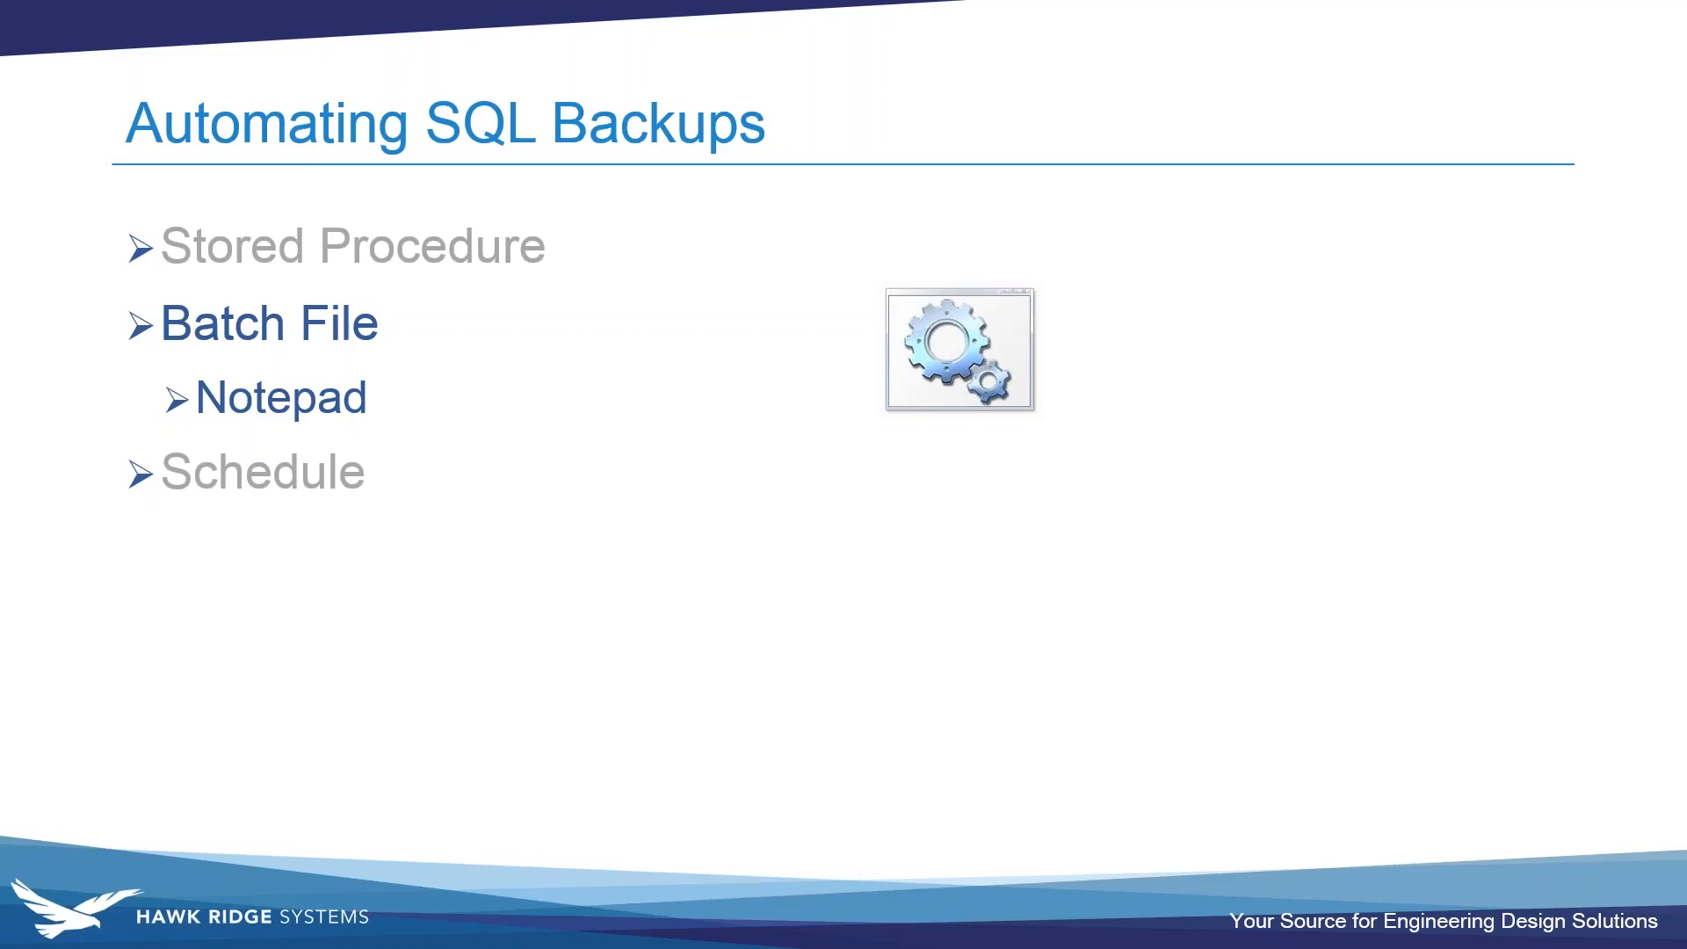
pyautogui.press('Right')
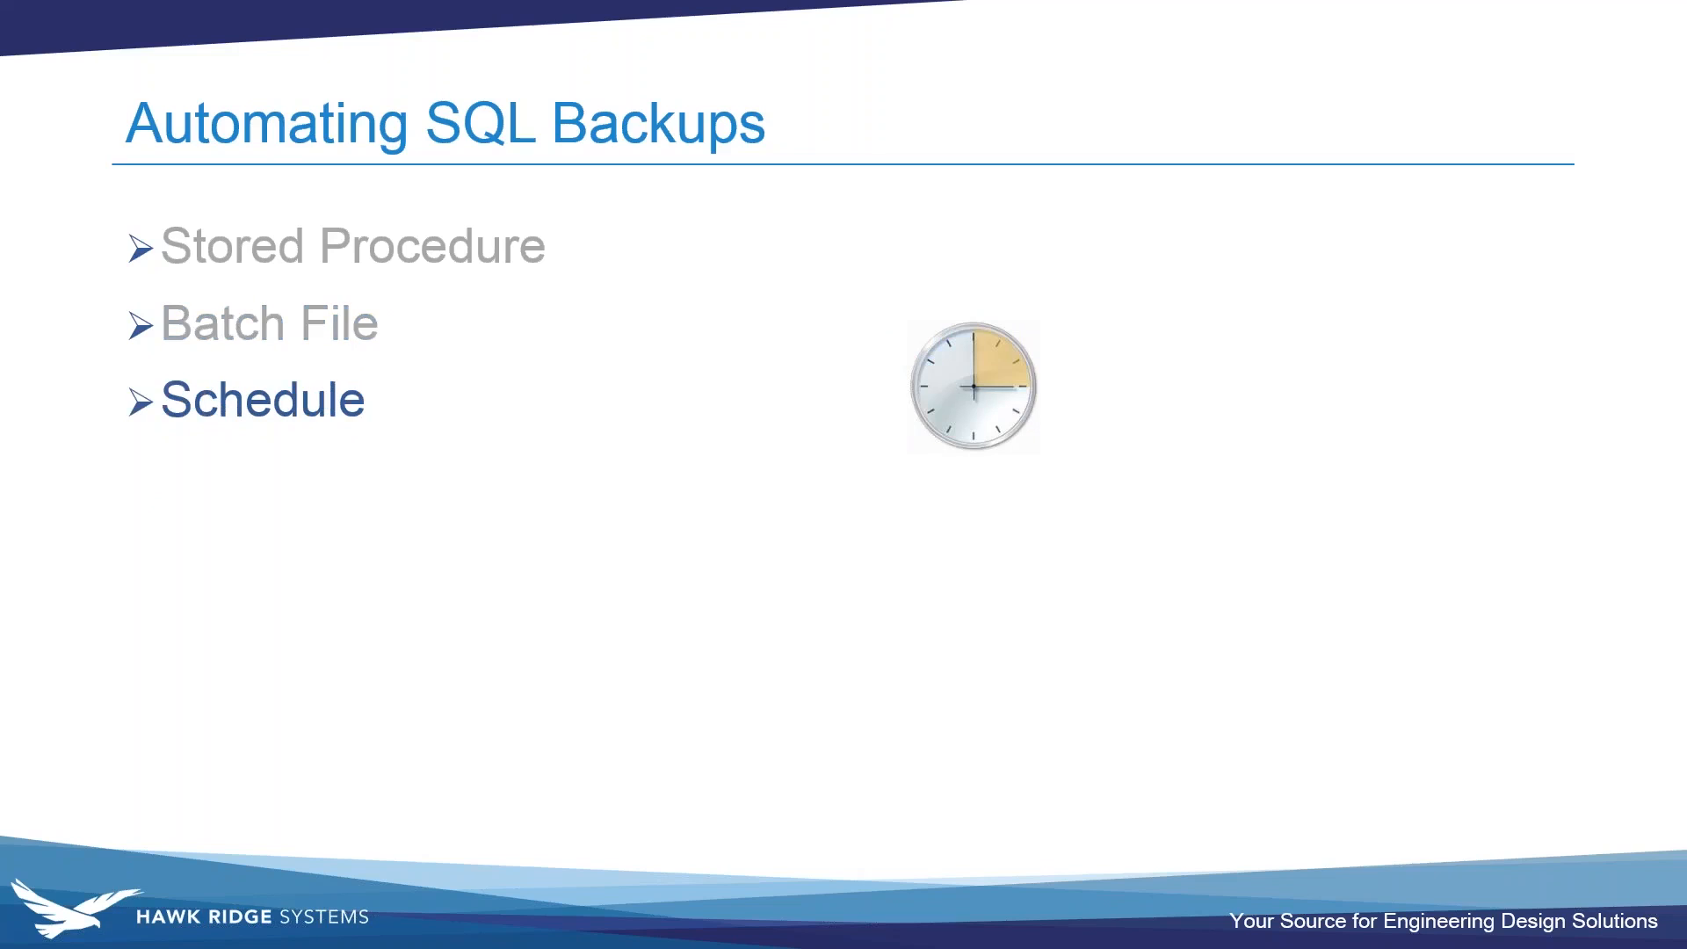
pyautogui.press('Right')
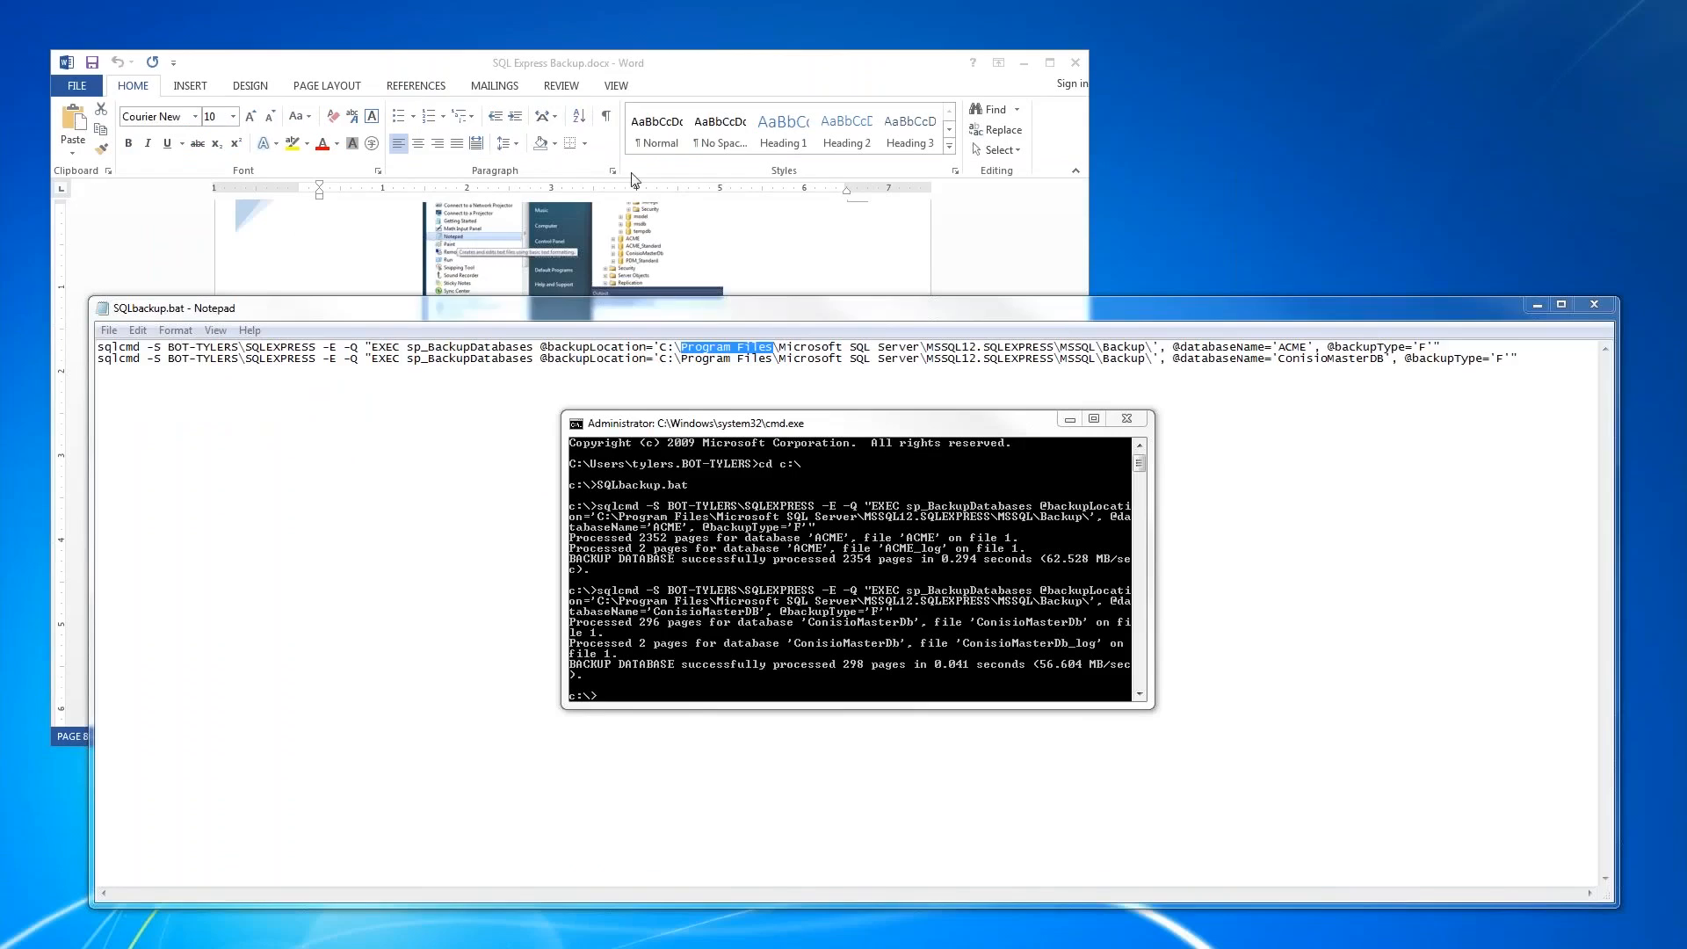
# - Close Command Prompt and Notepad, and start a new task named SQL_EXPRESS_BACKUP in Task Scheduler
pyautogui.click(1117, 418)
pyautogui.click(1601, 308)
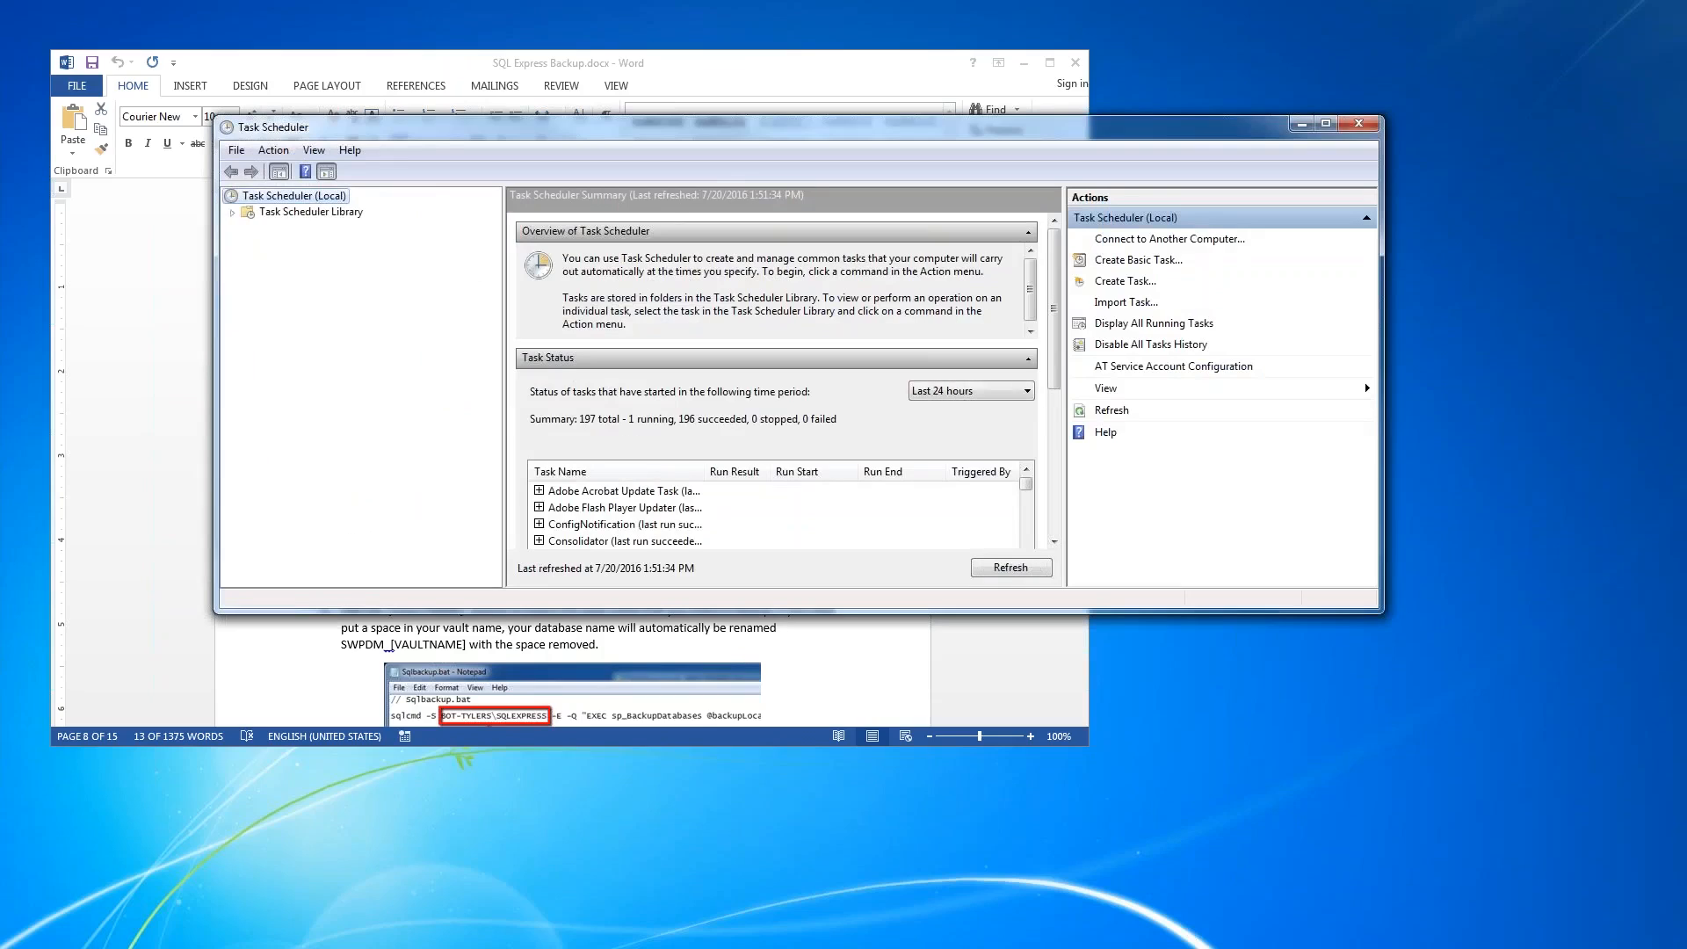
pyautogui.click(288, 152)
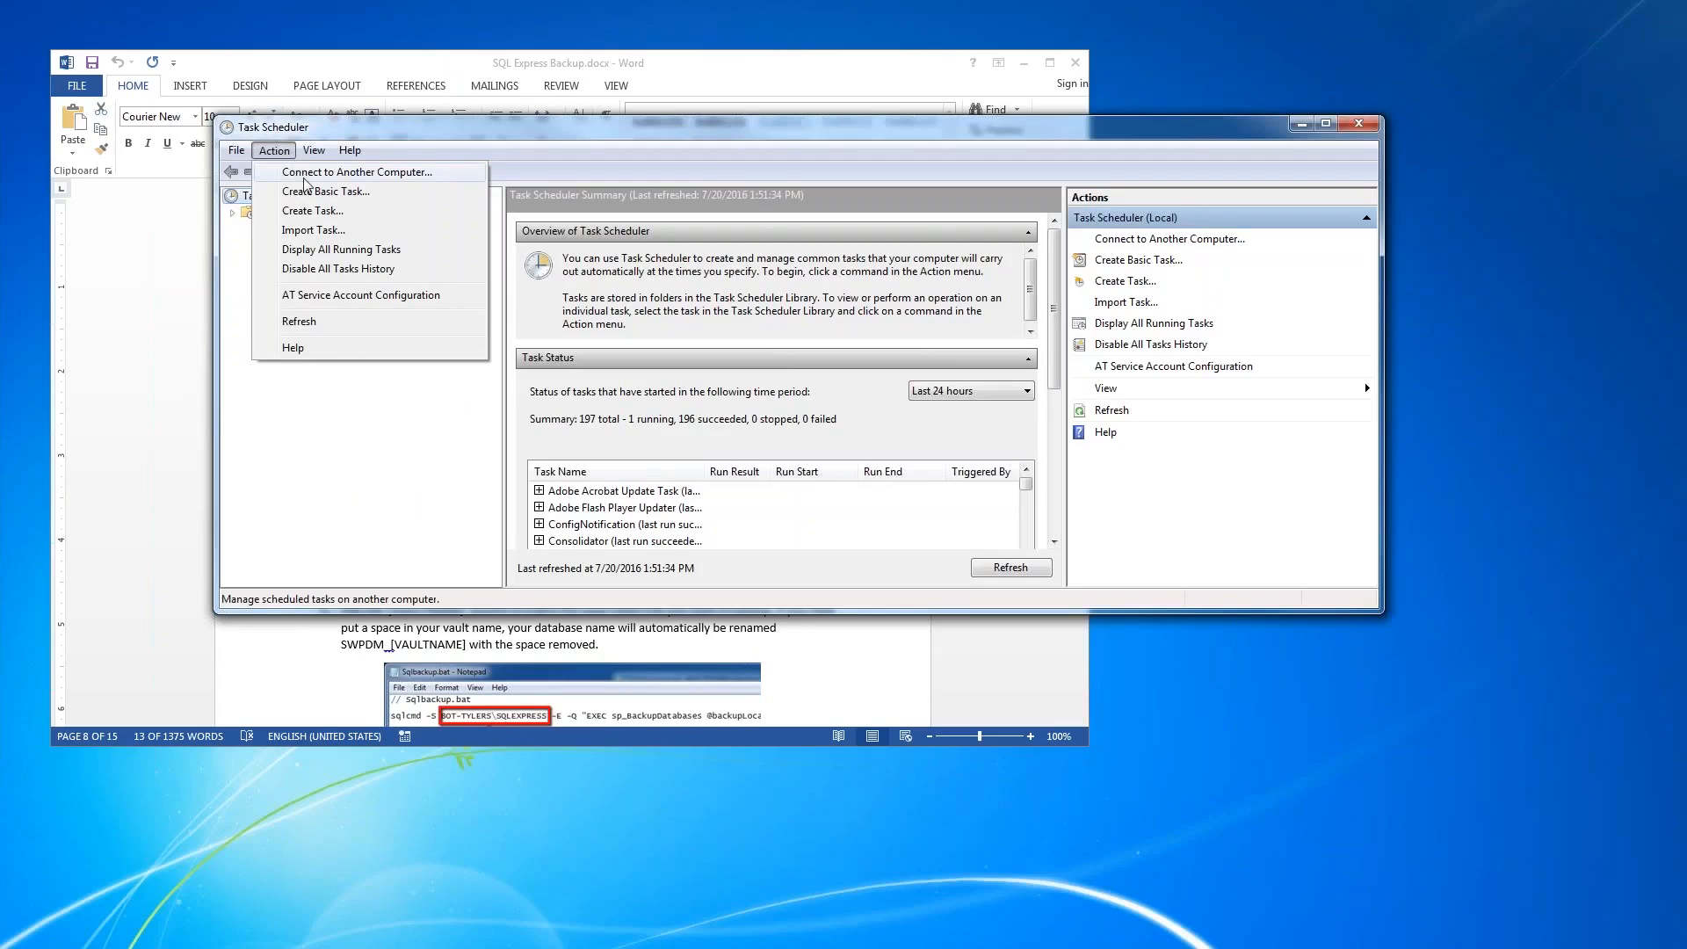
pyautogui.click(321, 212)
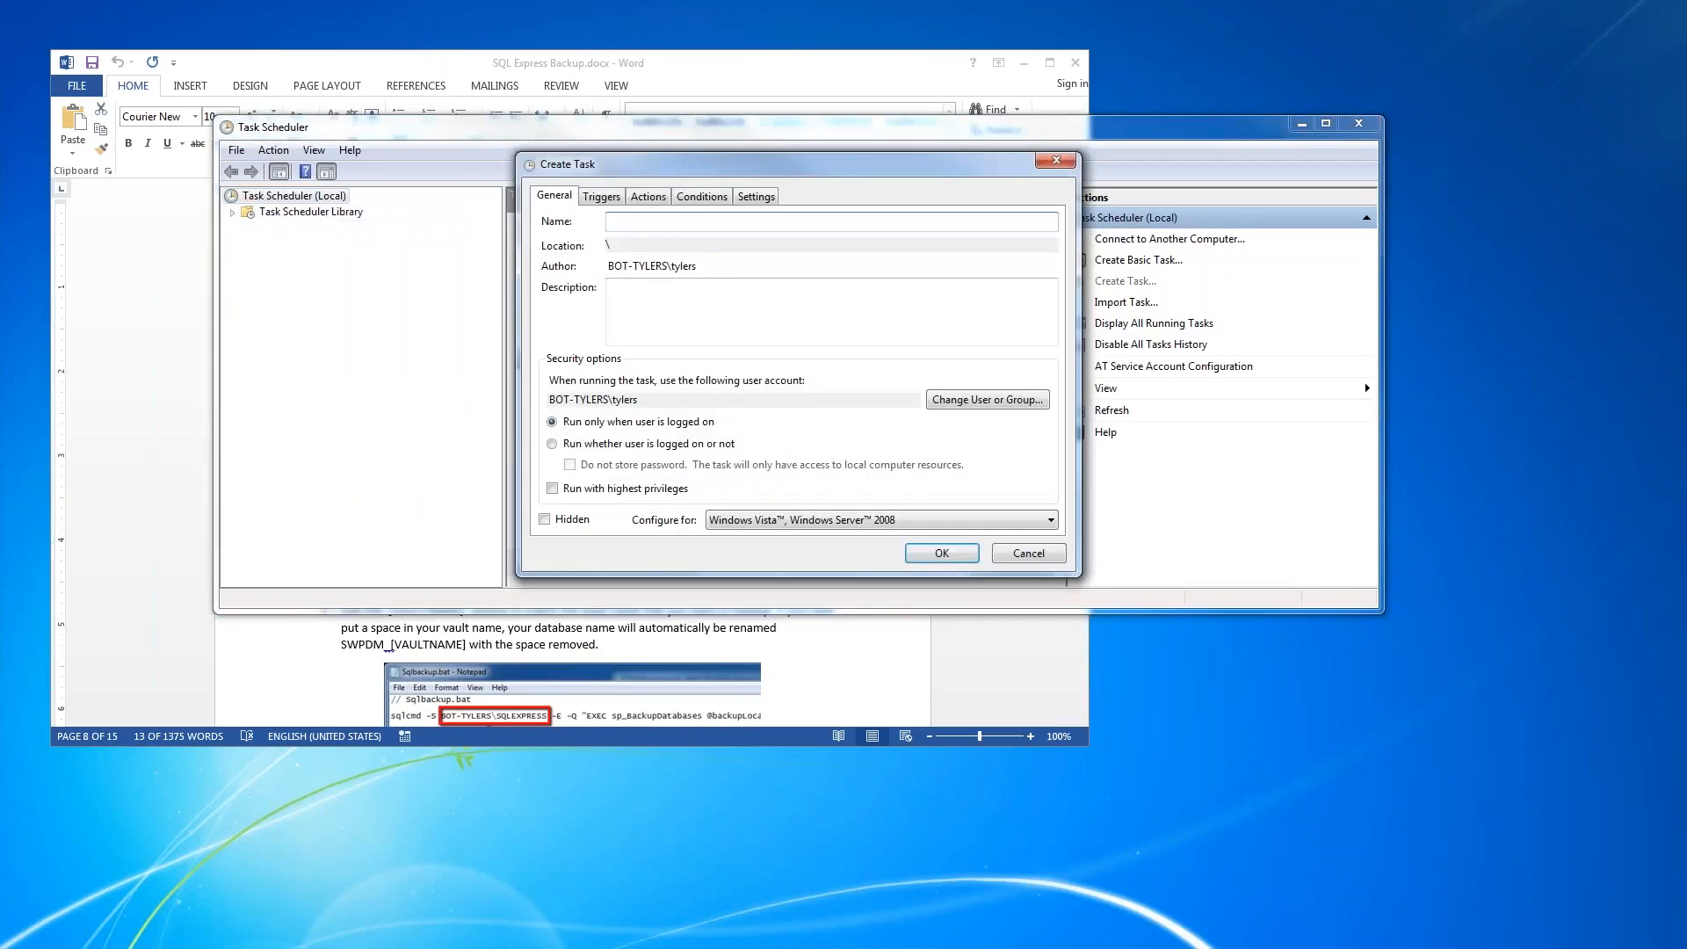
pyautogui.write('SQL_EXPRESS_BACKUP')
# - Set the task to run whether the user is logged on or not, with highest privileges, configured for Windows 7, Windows Server 2008 R2
pyautogui.click(552, 445)
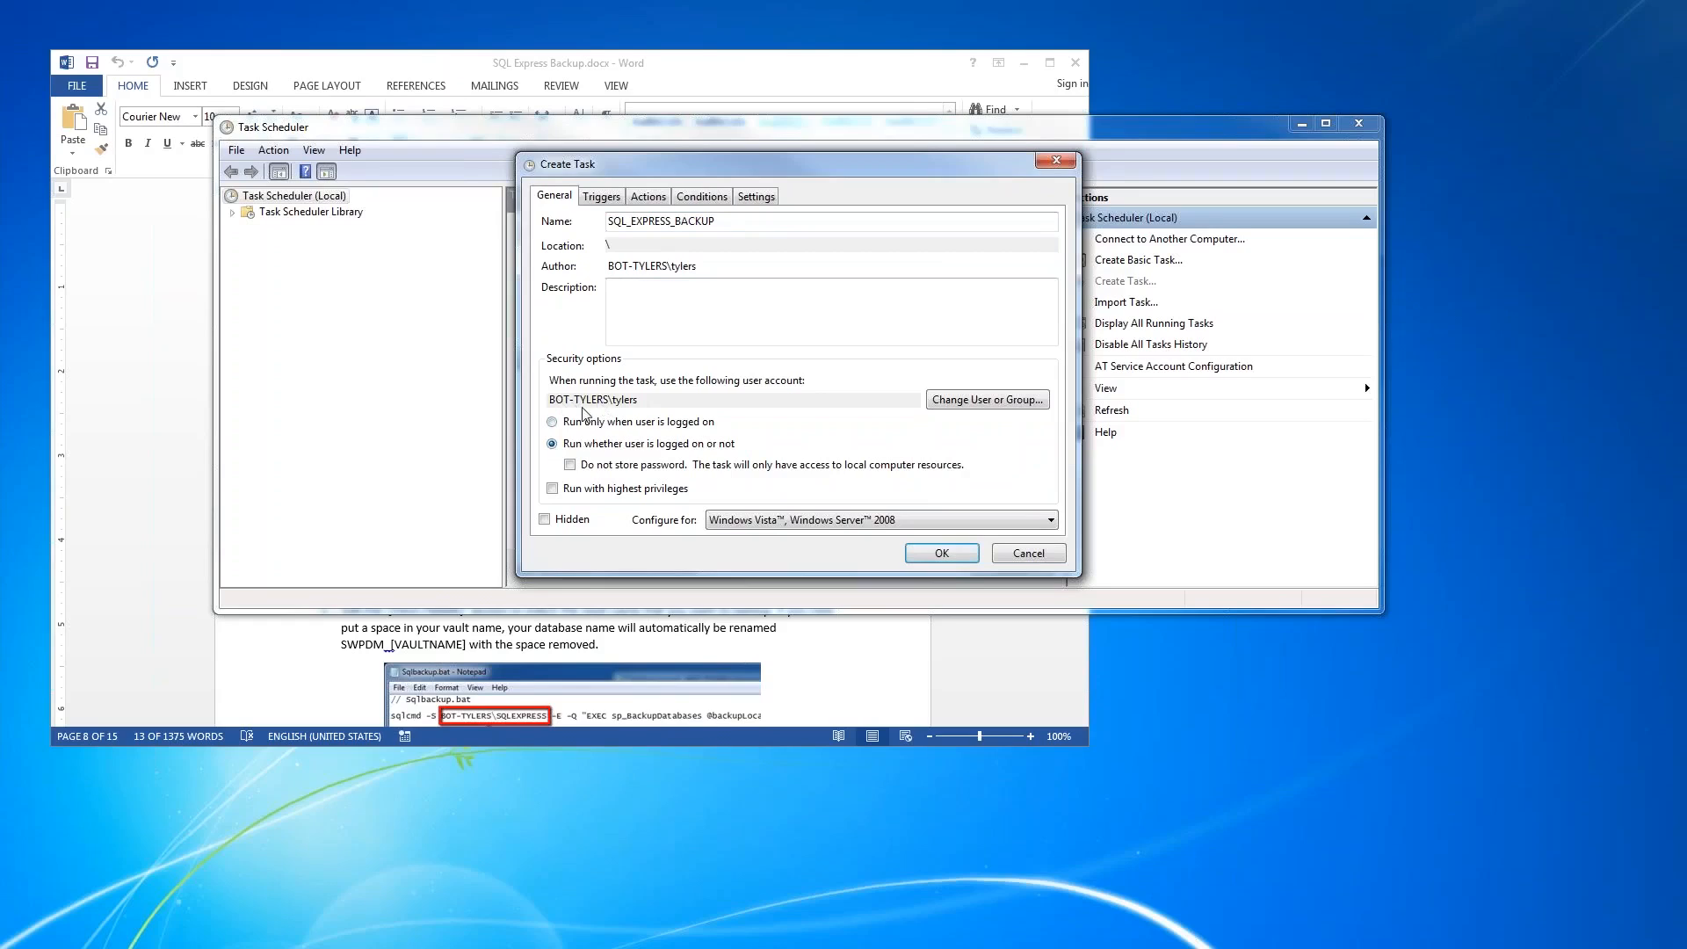
pyautogui.click(553, 490)
pyautogui.click(553, 490)
pyautogui.click(736, 526)
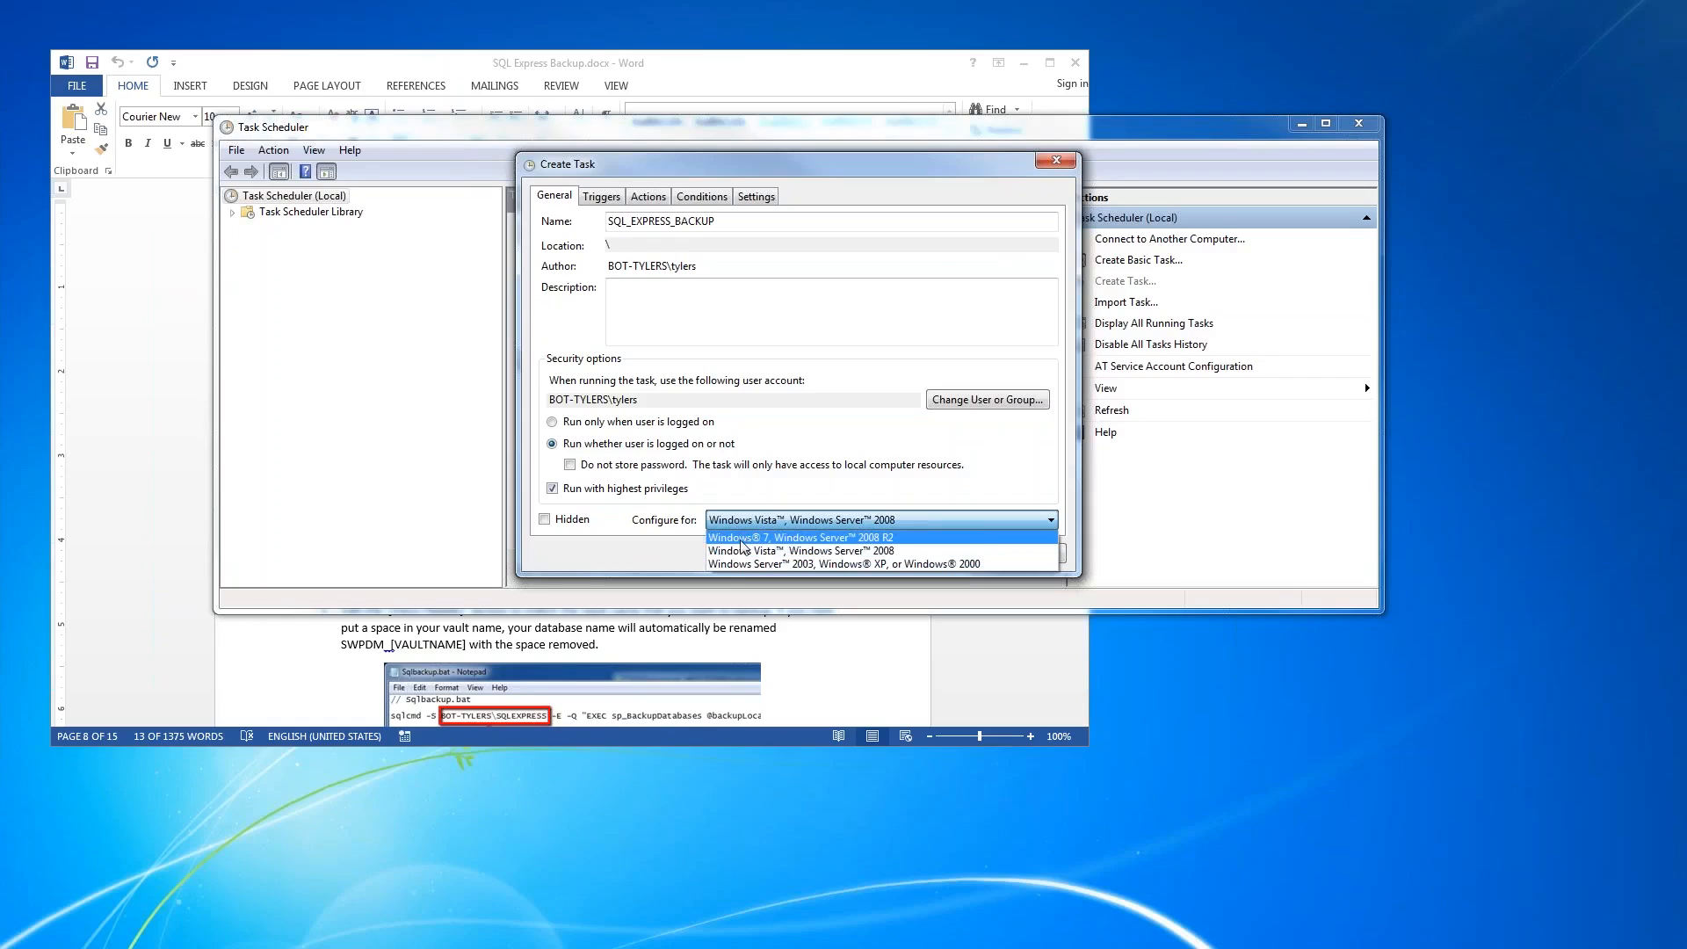
pyautogui.click(743, 538)
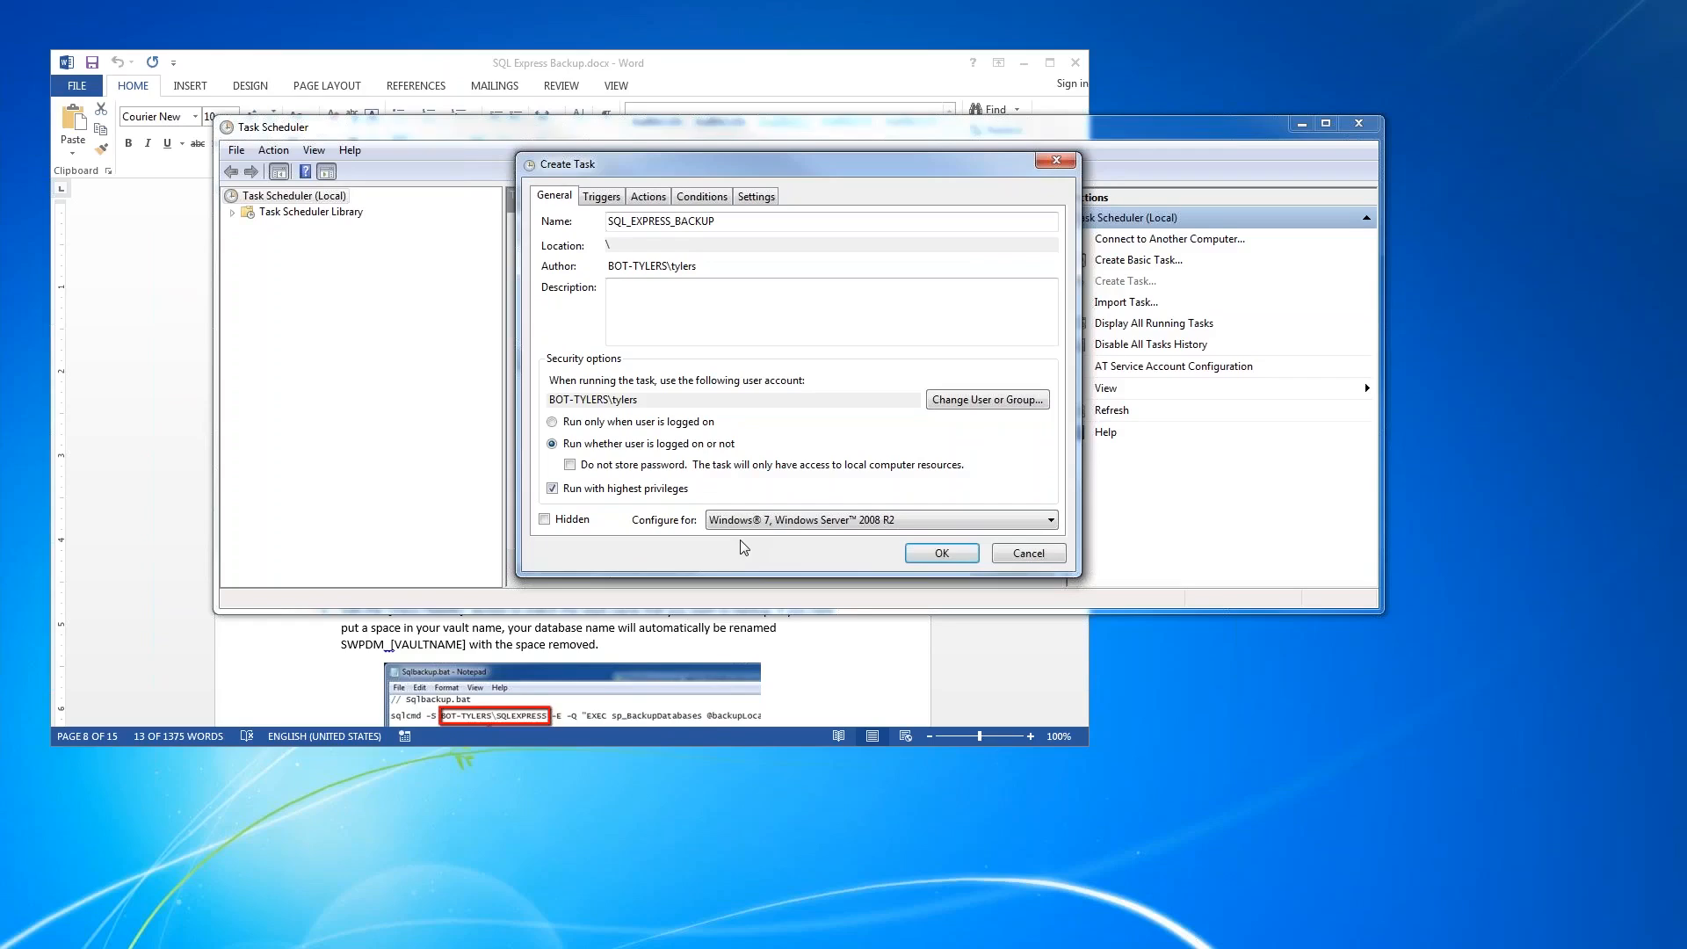
# - Add a new scheduled trigger to the task that runs daily, with a start time of 12:53:04 AM
pyautogui.click(623, 205)
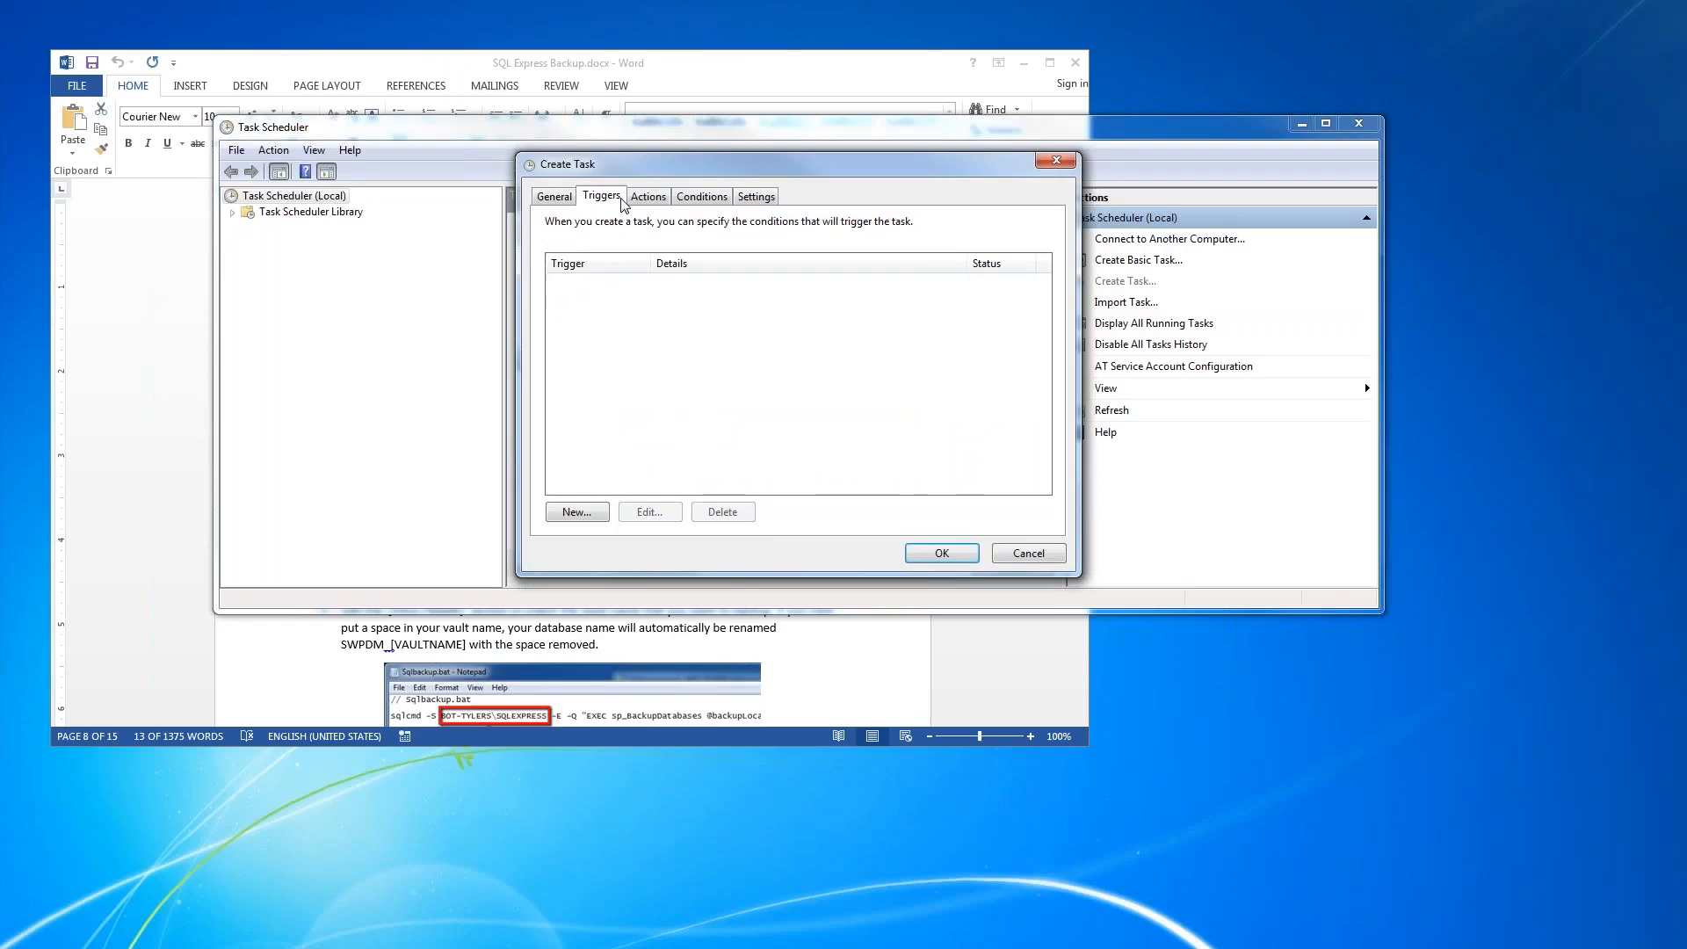
pyautogui.click(608, 513)
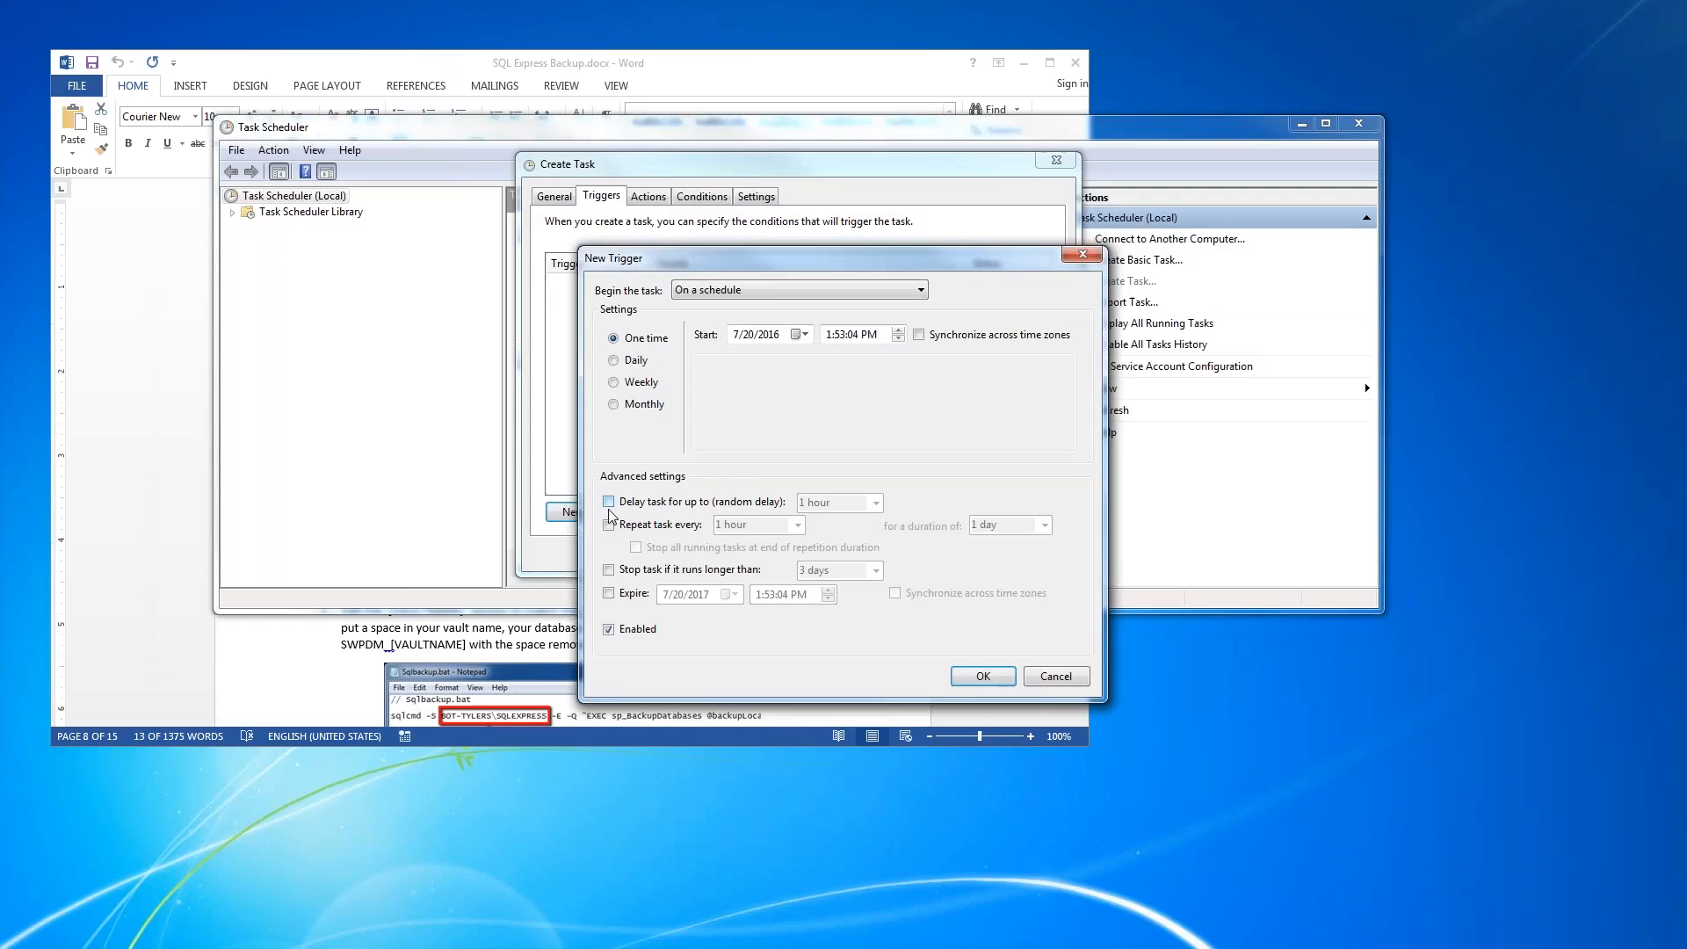
pyautogui.click(615, 361)
pyautogui.click(829, 335)
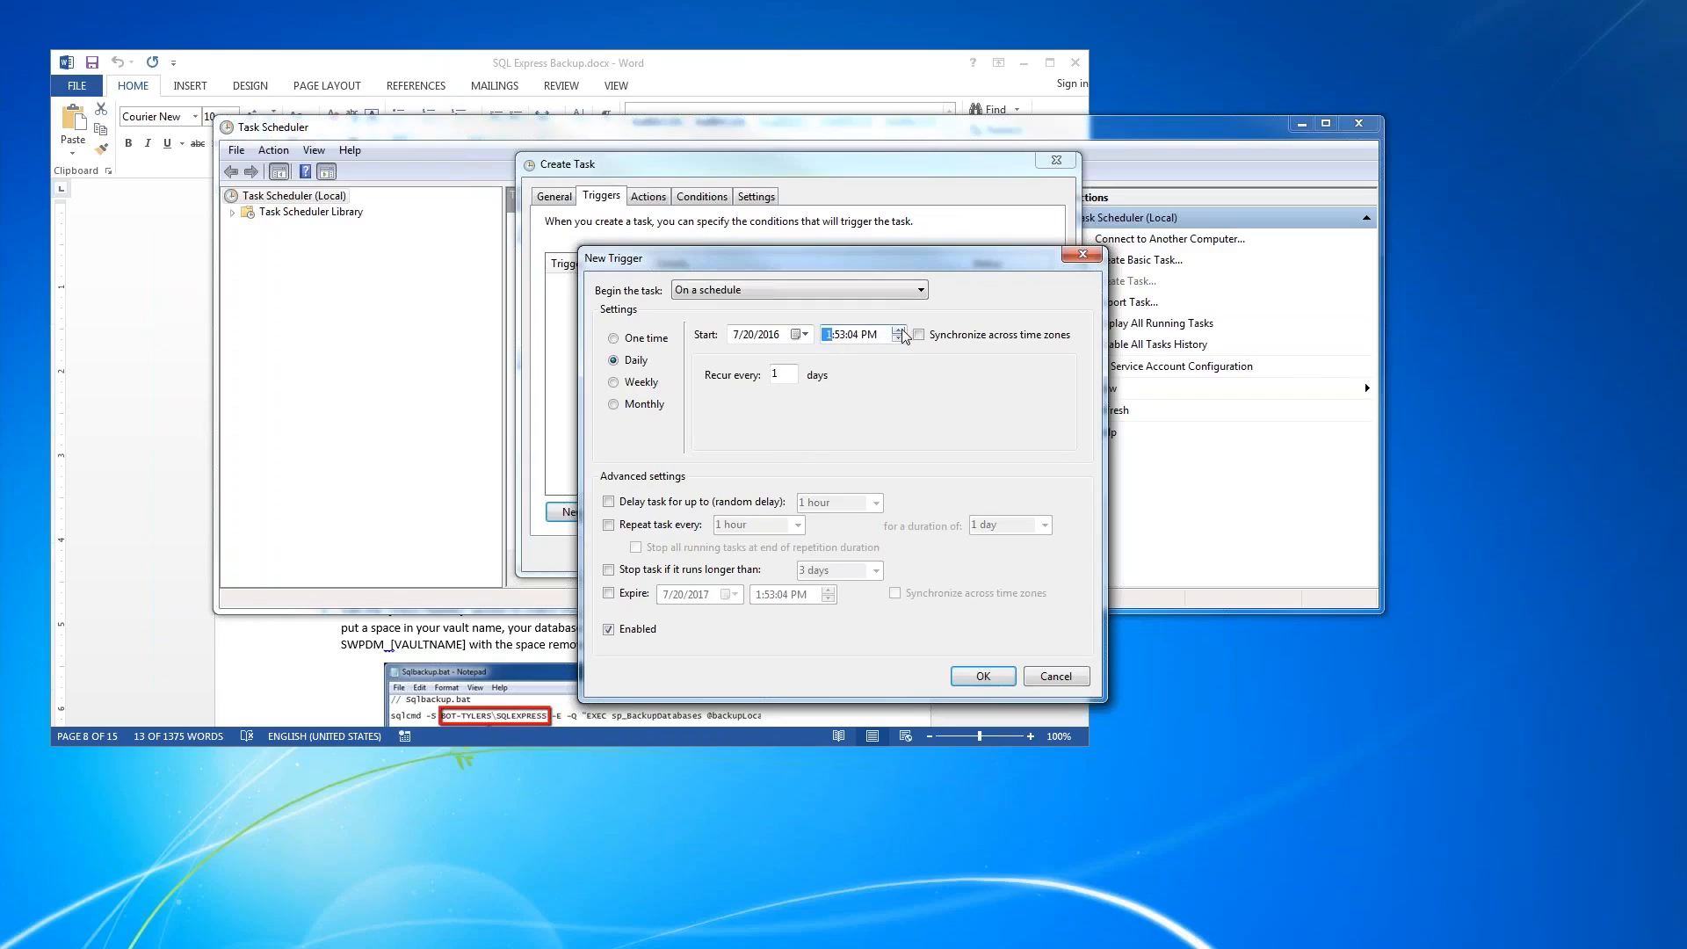
pyautogui.click(899, 340)
pyautogui.click(868, 334)
# - Set the trigger to stop the task if it runs longer than 4 hours, and save the trigger
pyautogui.click(609, 570)
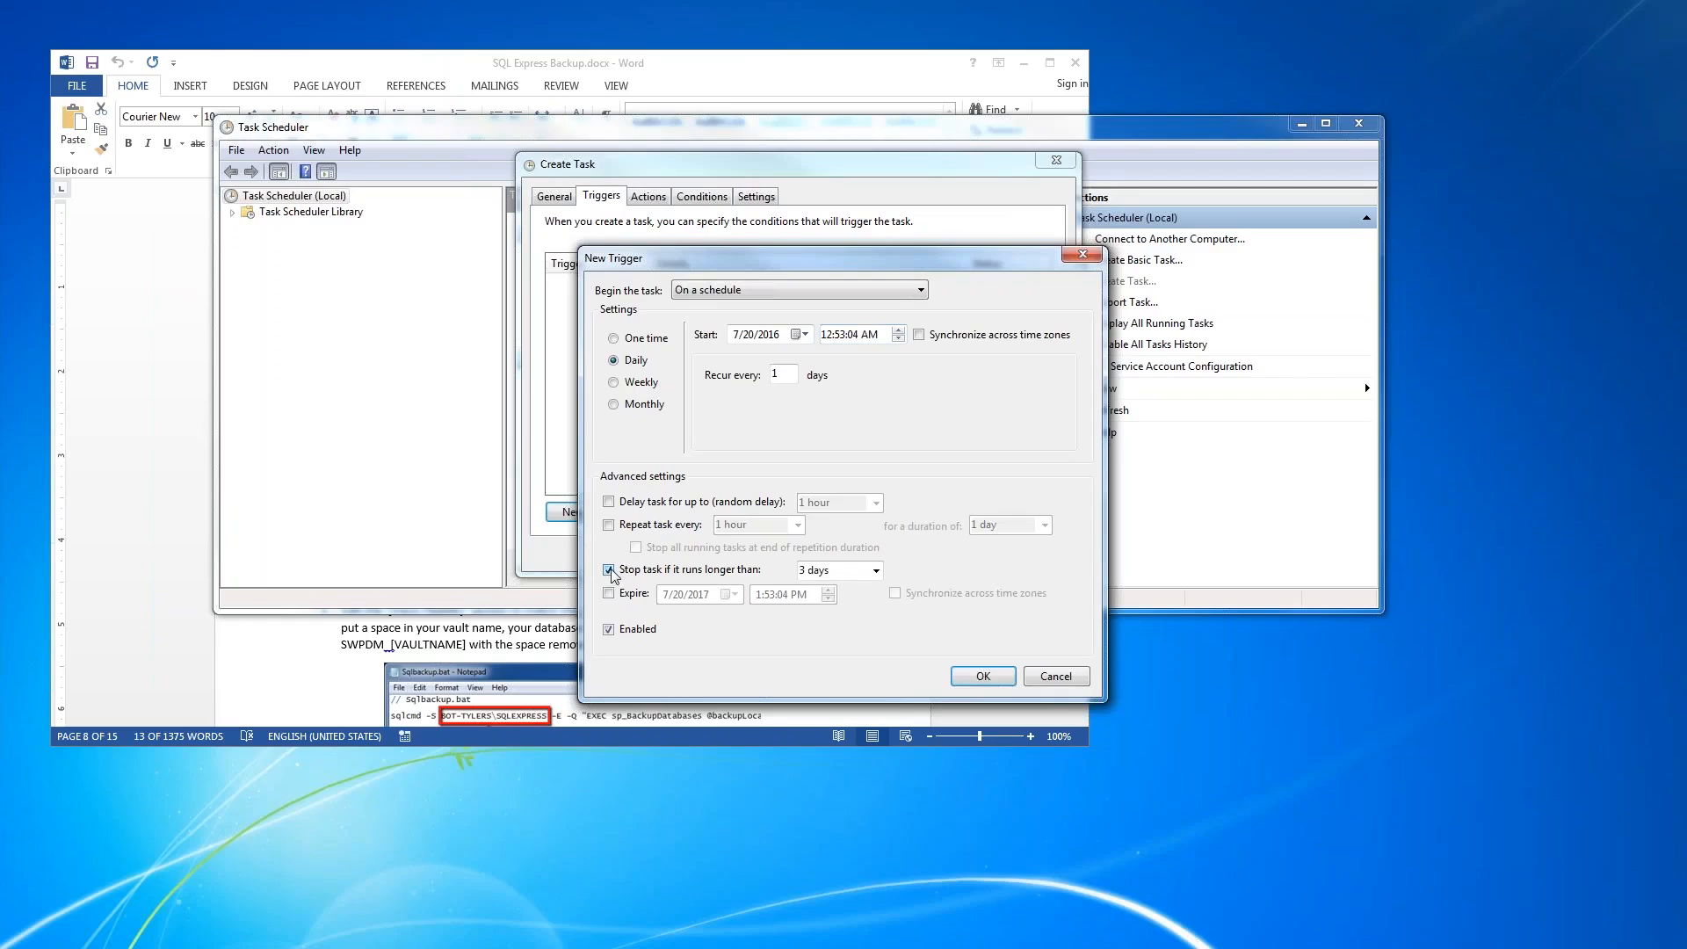
pyautogui.click(877, 570)
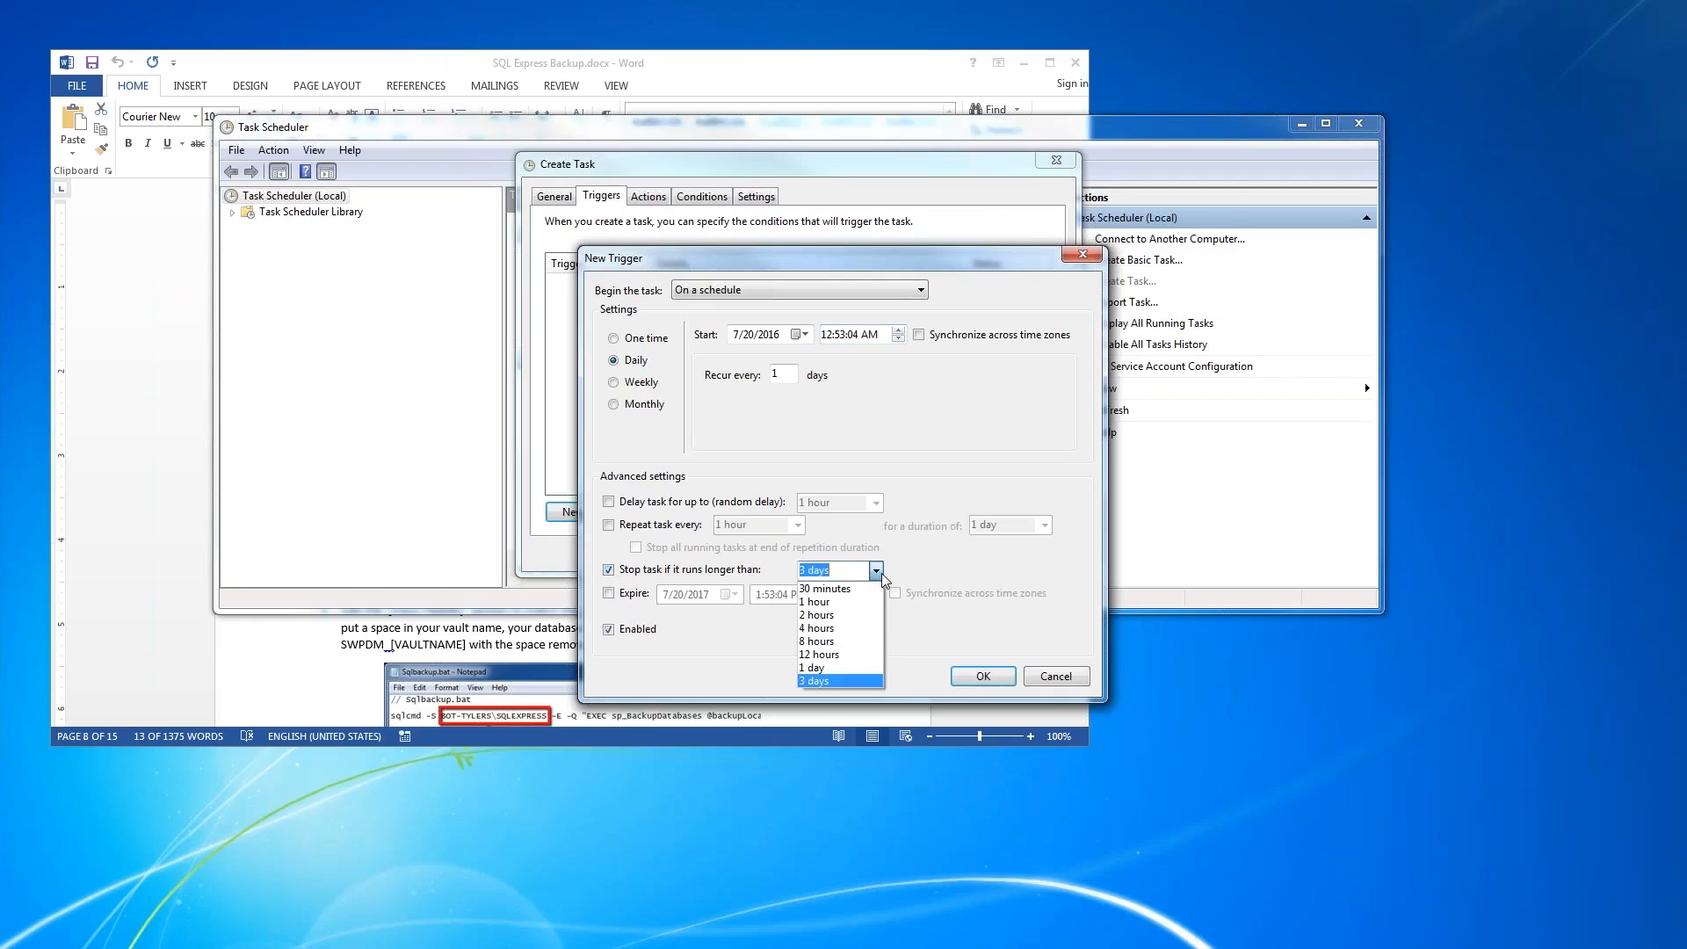
pyautogui.click(868, 638)
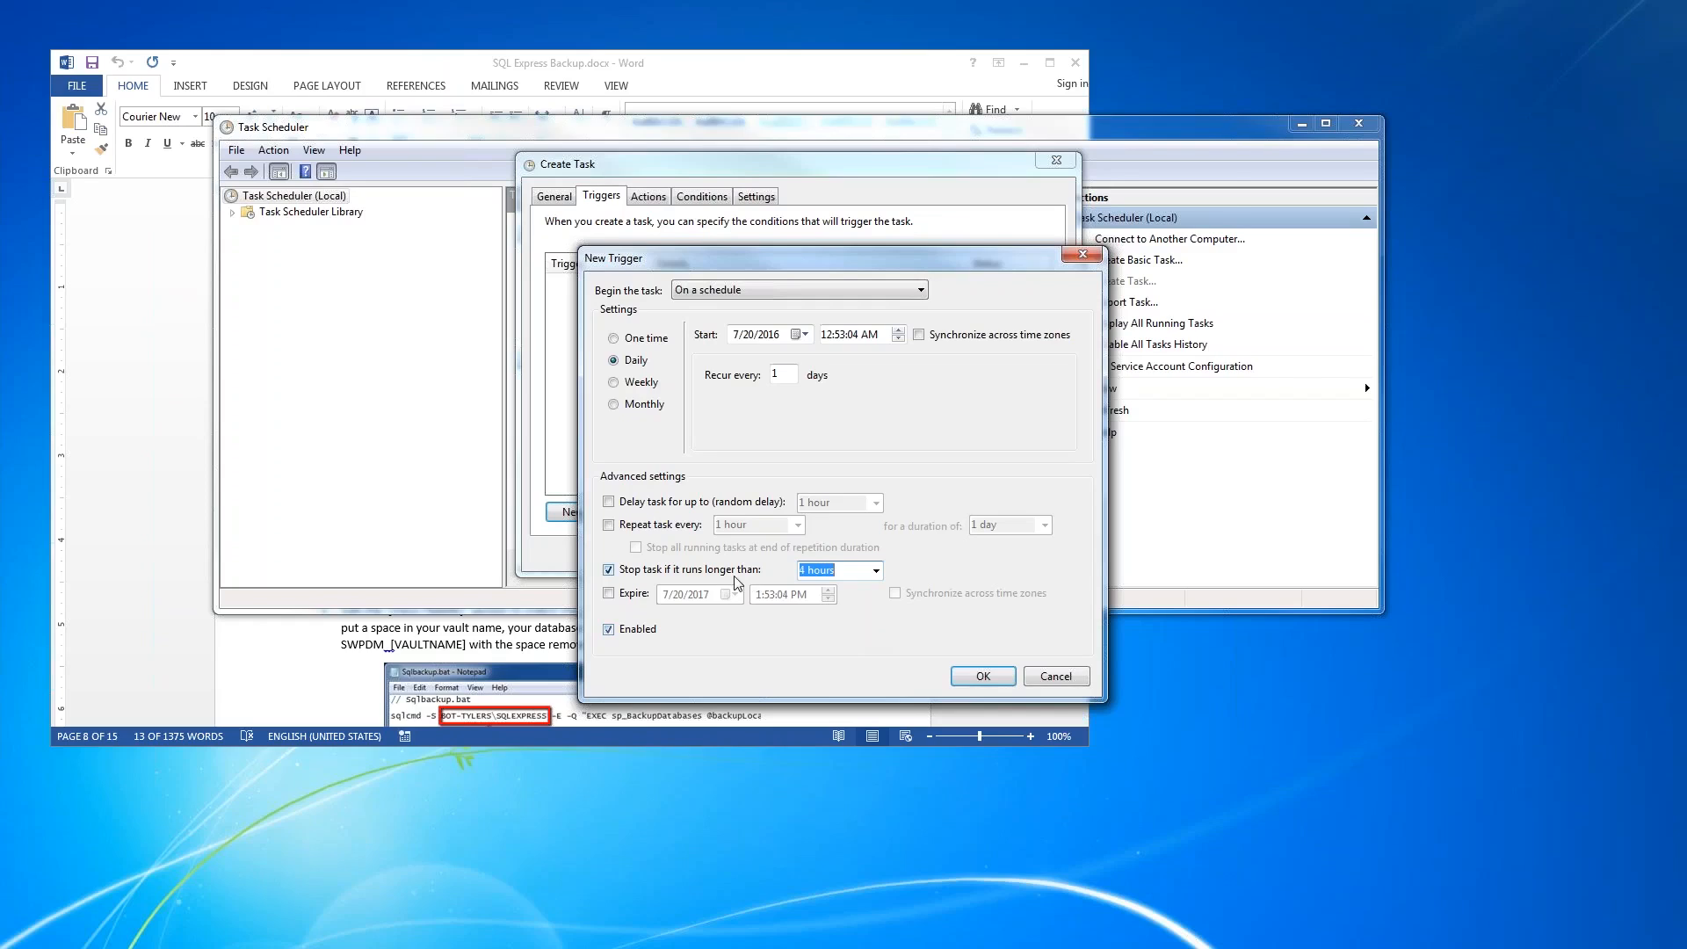
pyautogui.click(983, 676)
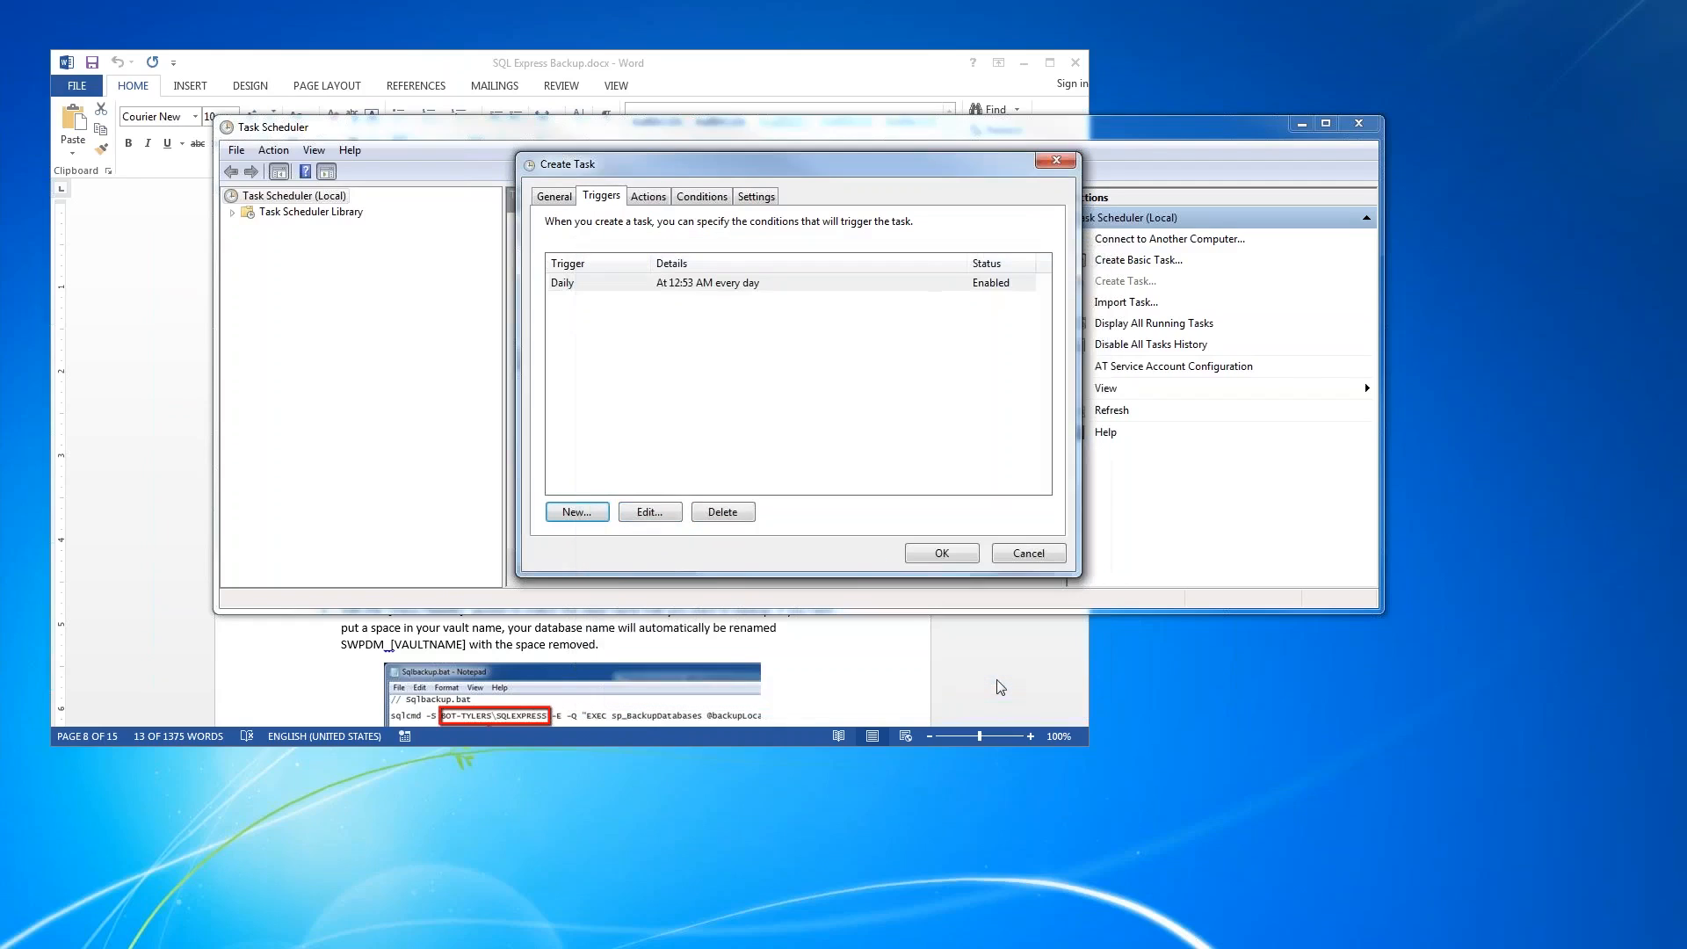
# - Add a Start a program action to the task that runs C:\SQLbackup.bat
pyautogui.click(648, 198)
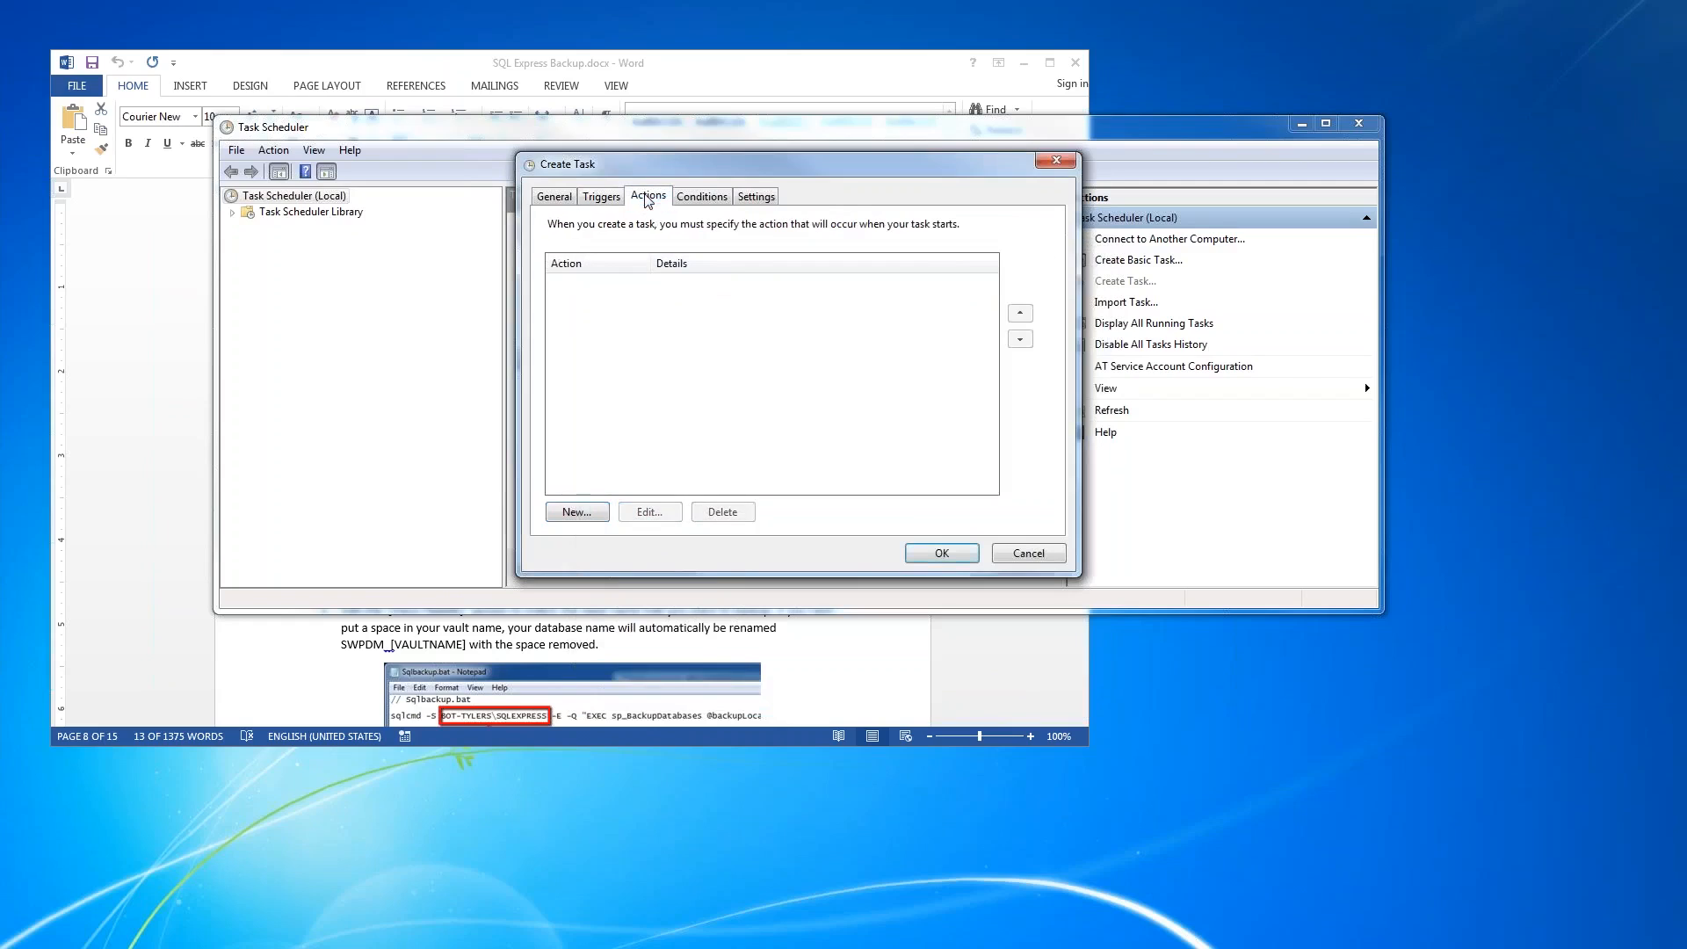
pyautogui.click(601, 515)
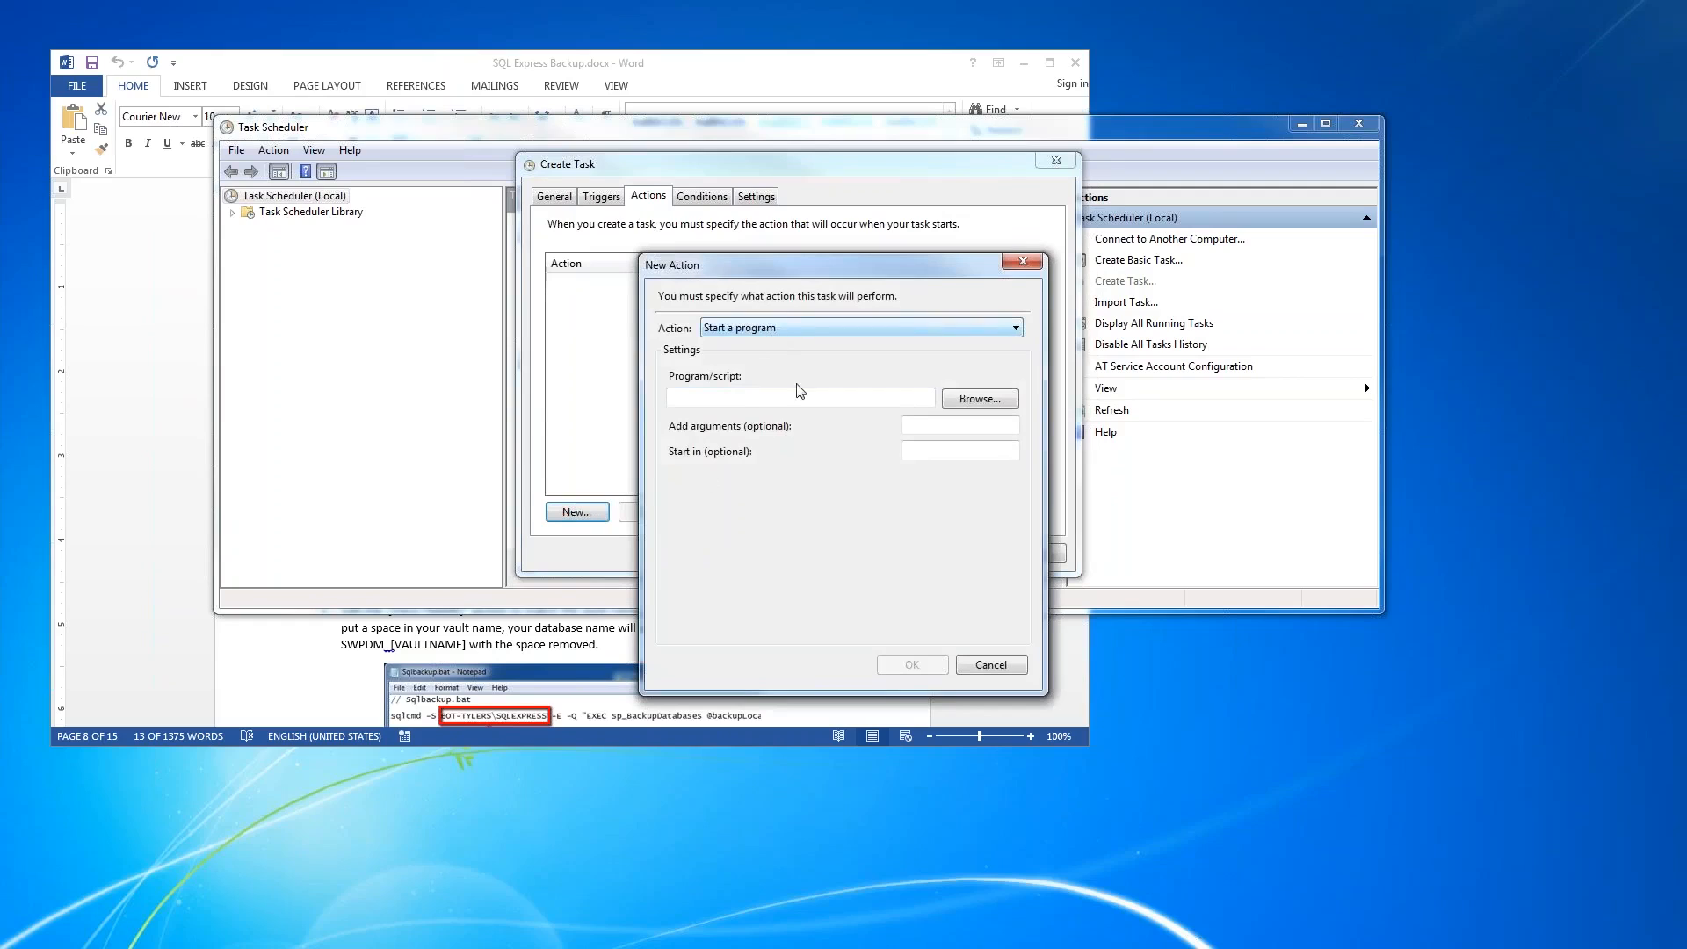
pyautogui.click(982, 400)
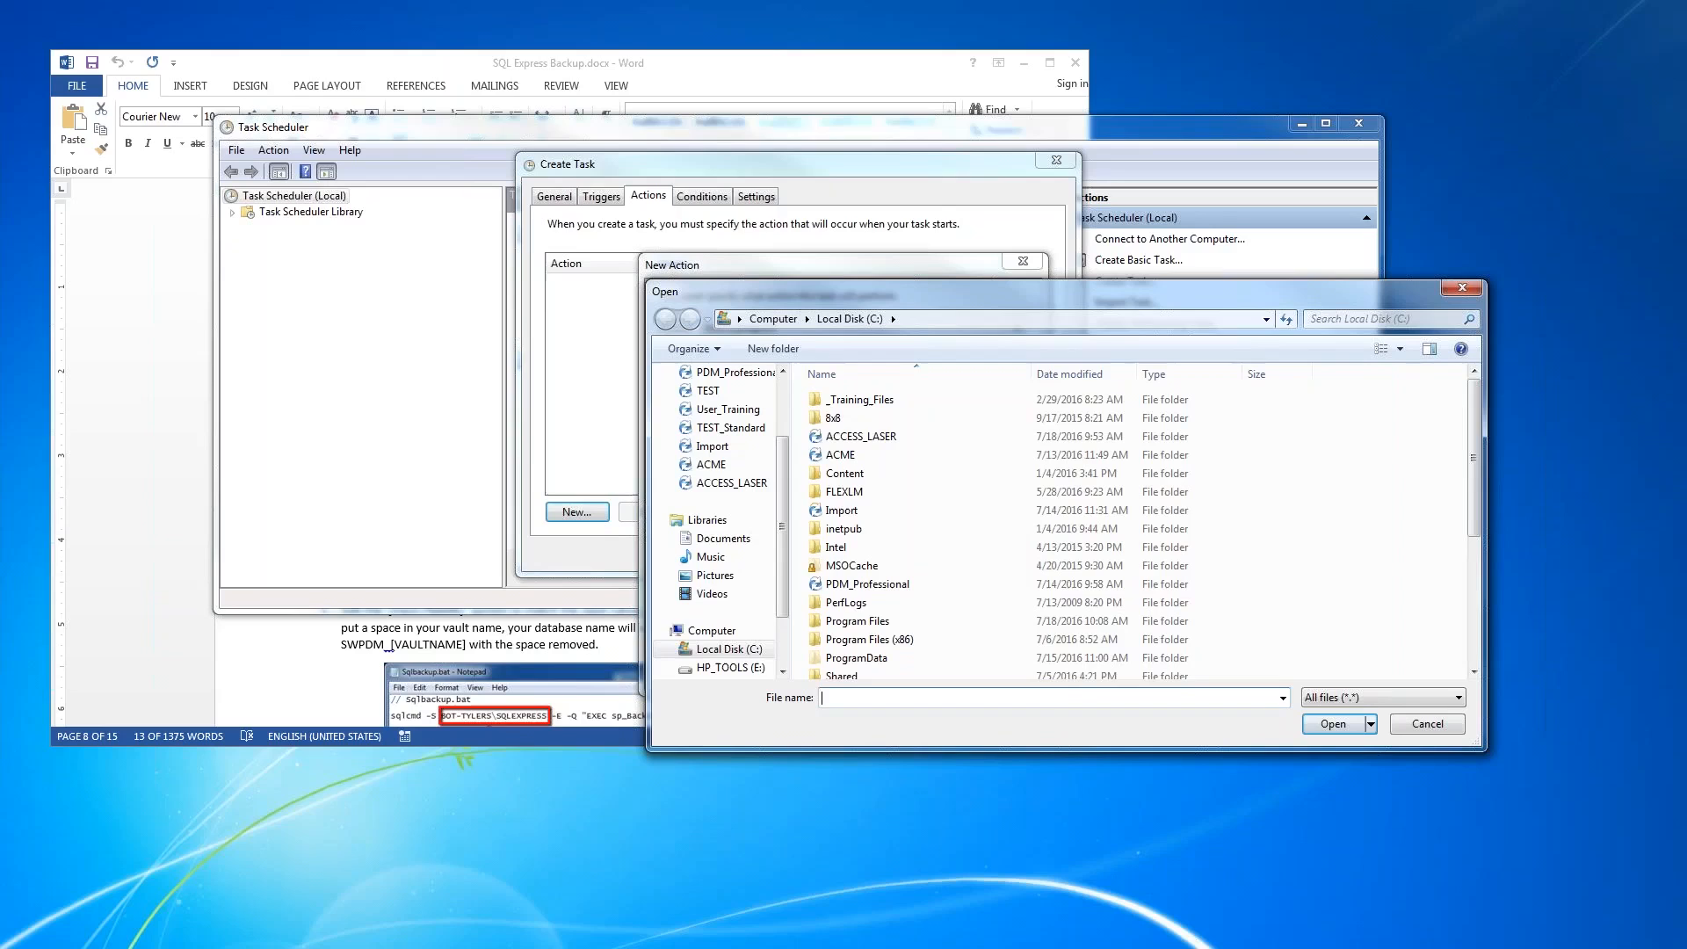
pyautogui.moveTo(1475, 466); pyautogui.dragTo(1479, 584)
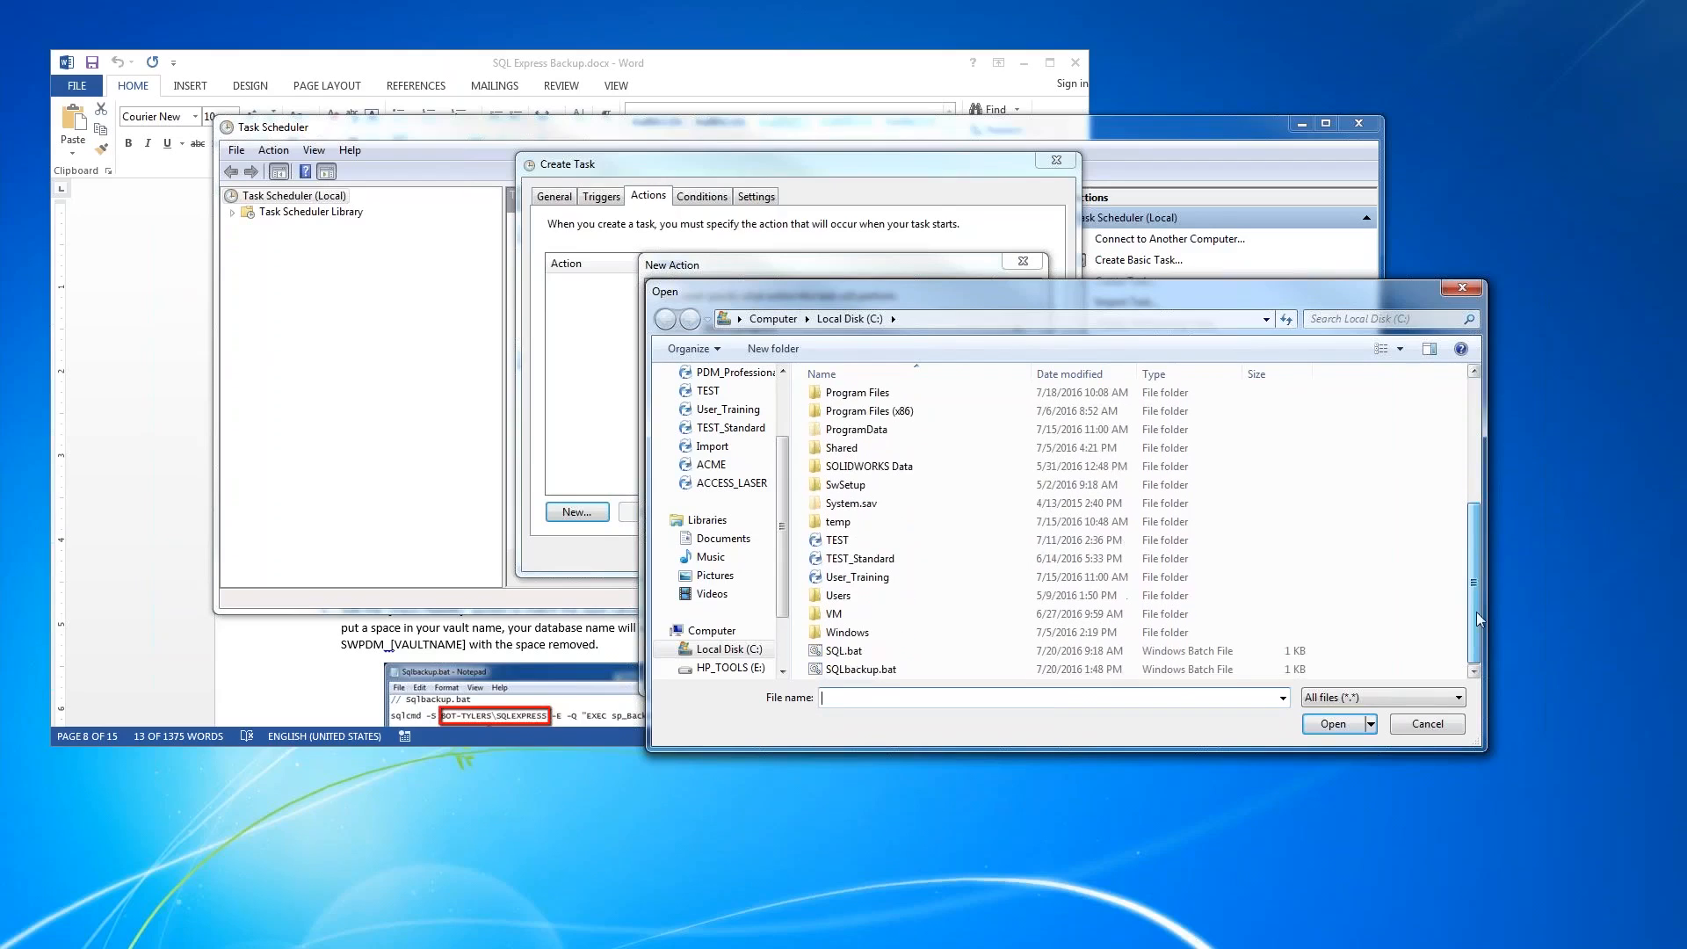
pyautogui.click(914, 672)
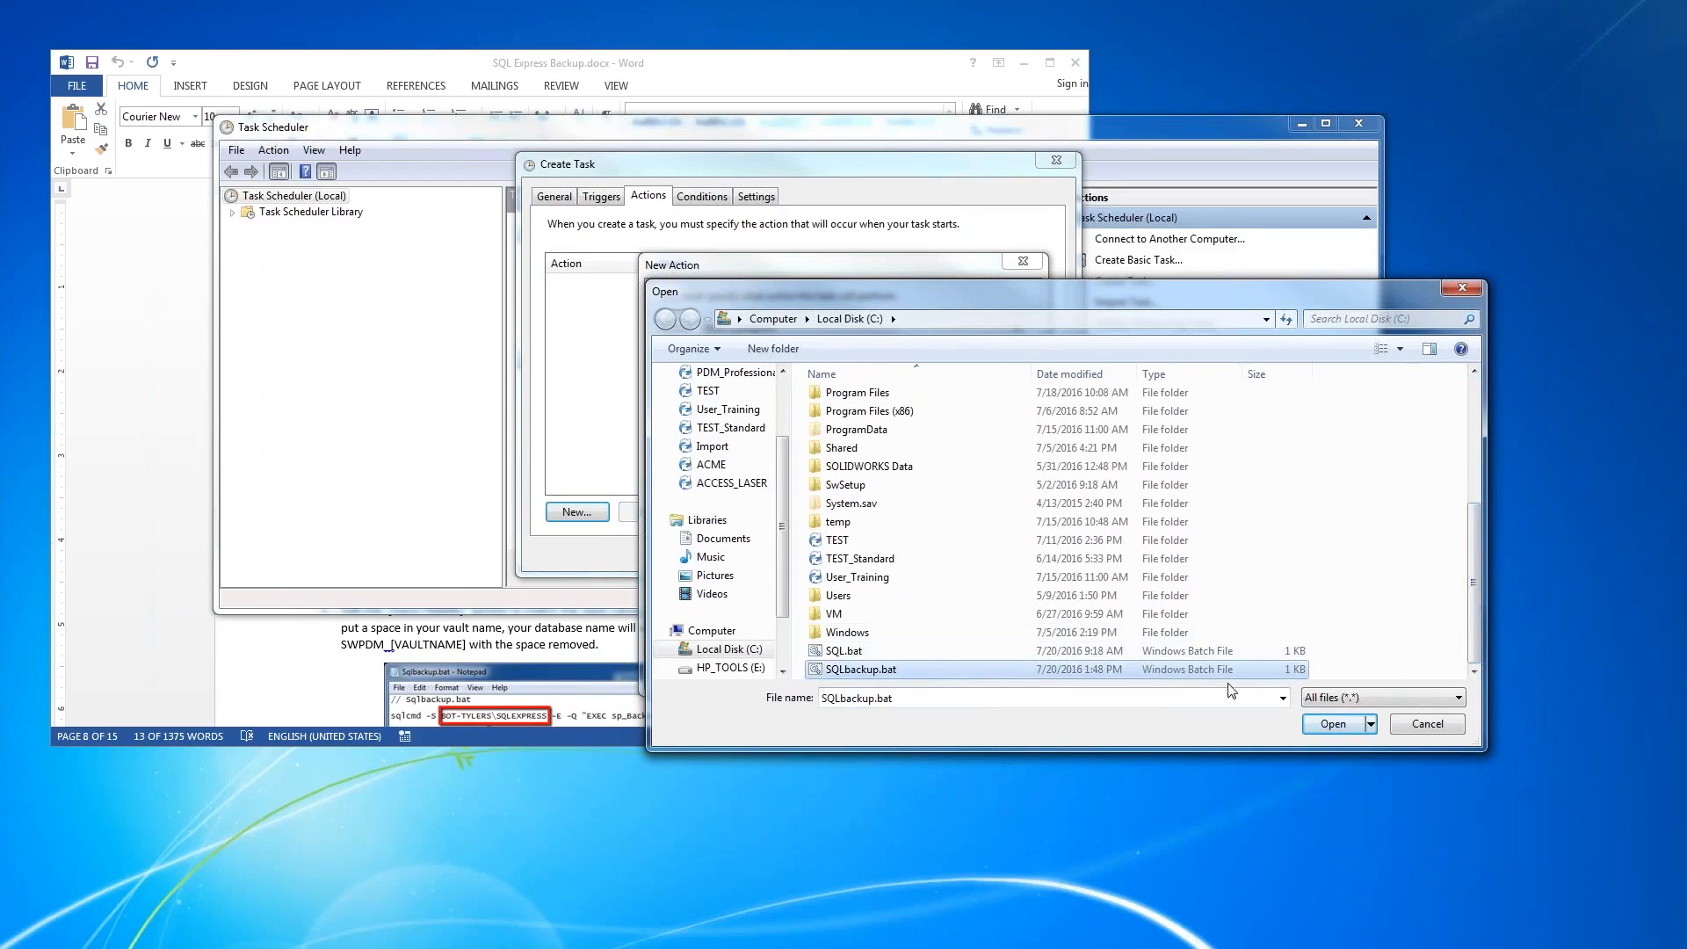
pyautogui.click(1333, 724)
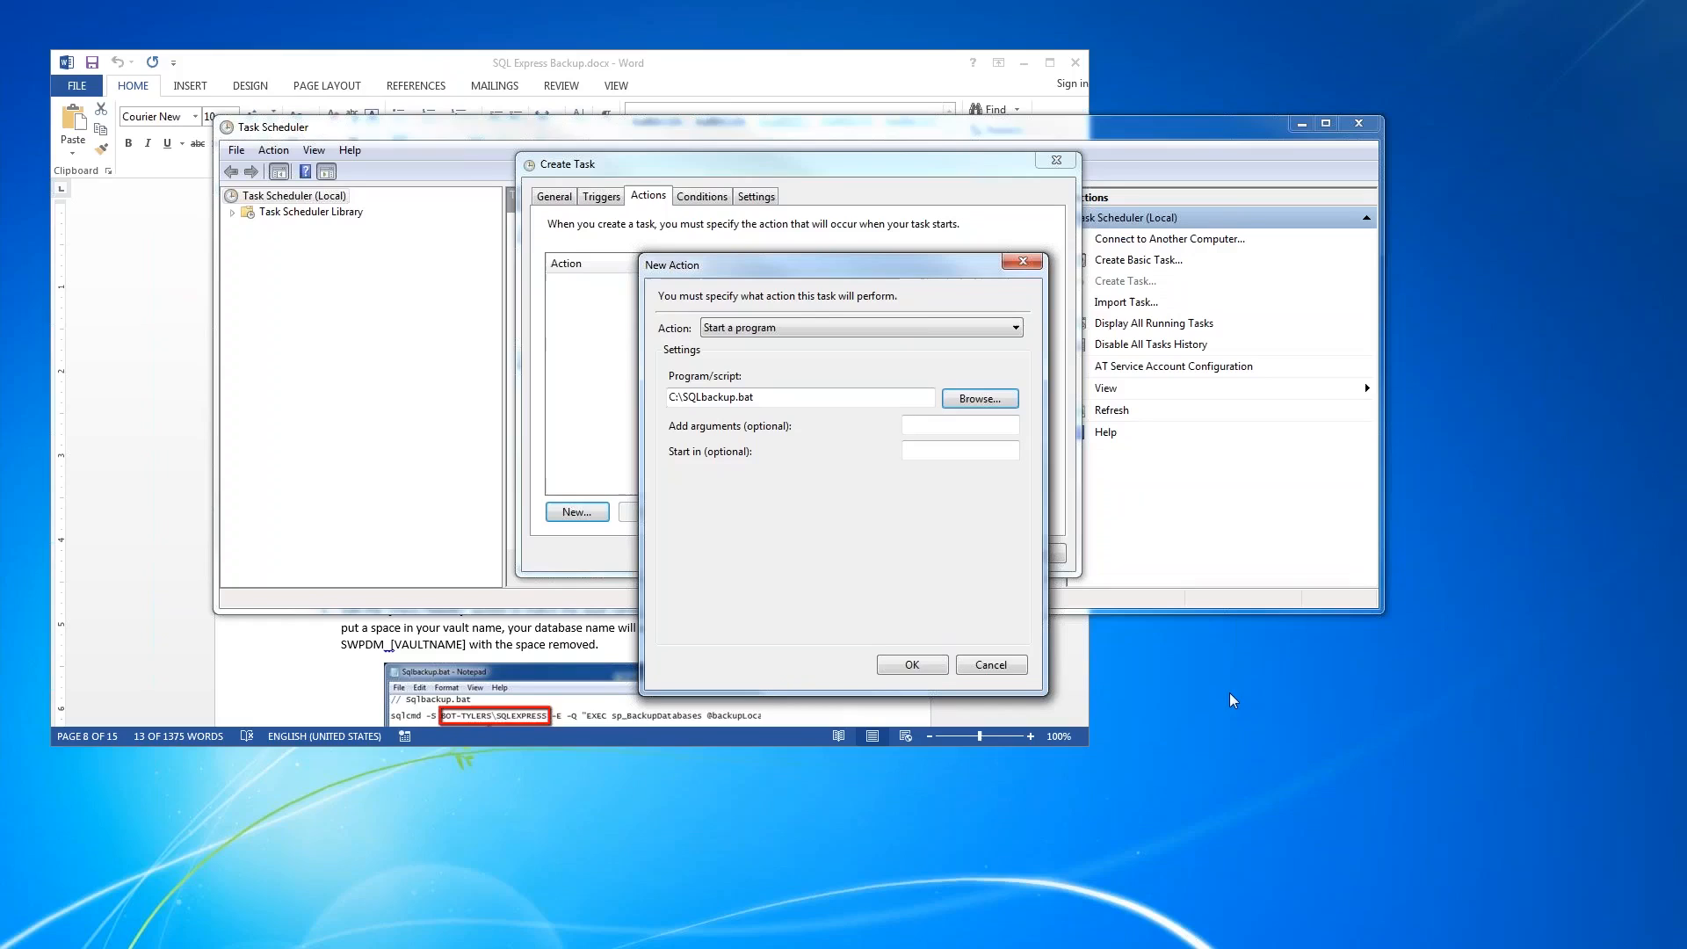
pyautogui.click(940, 666)
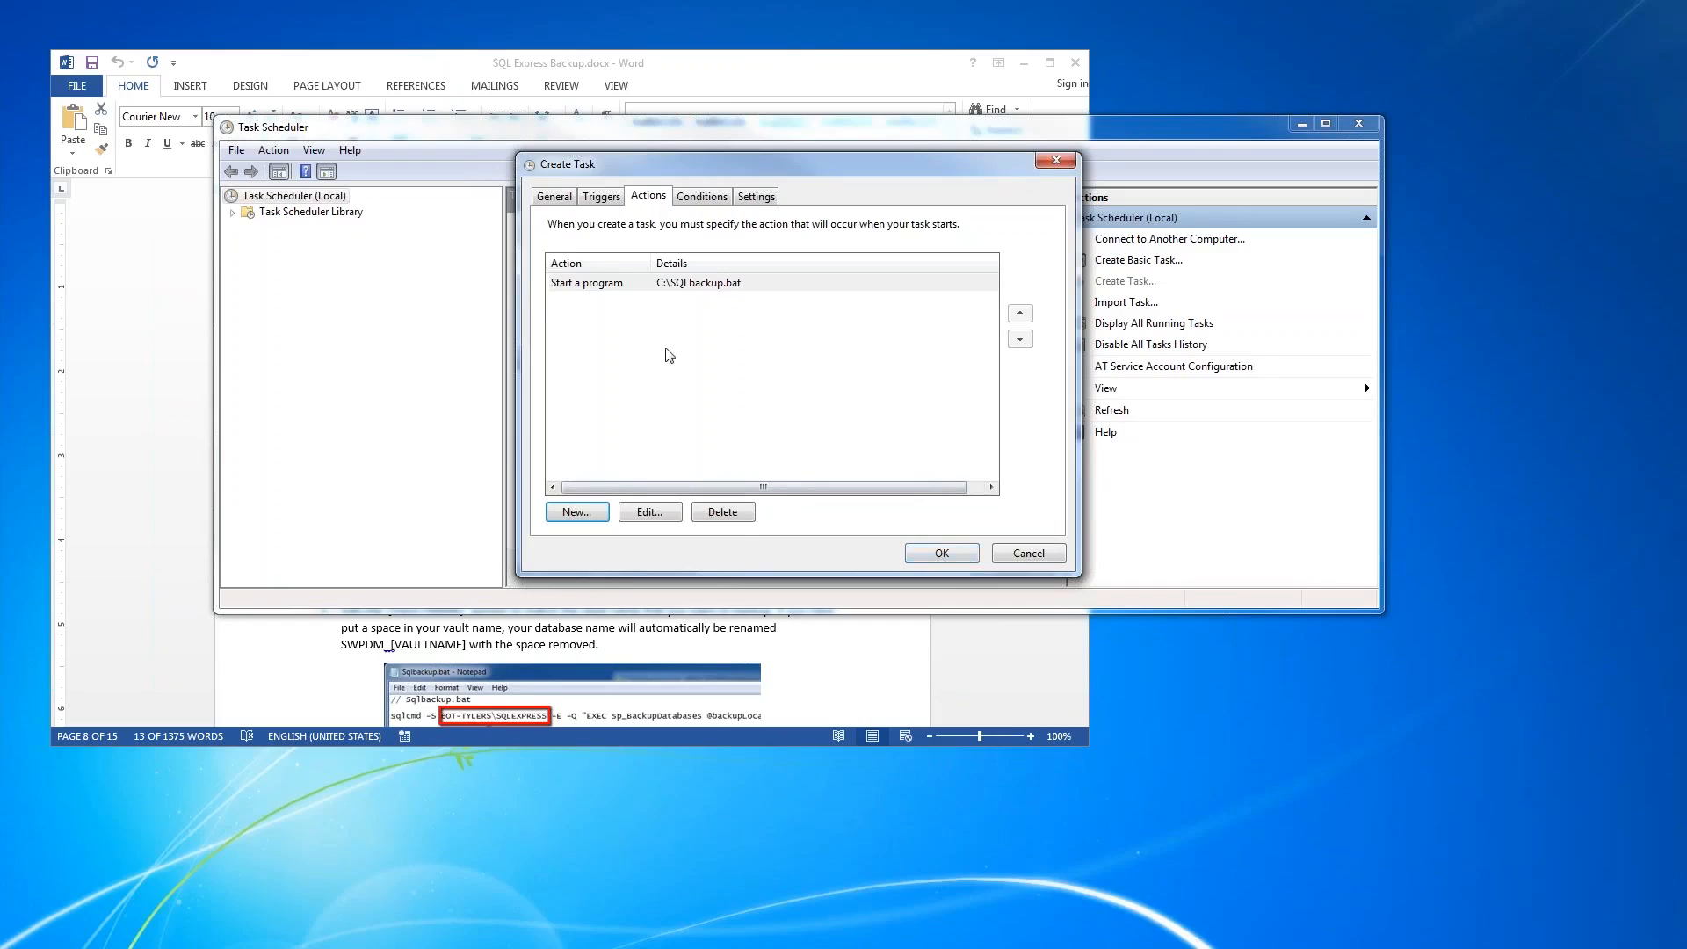
# - Save the task, entering the account password for the user that runs it
pyautogui.click(941, 554)
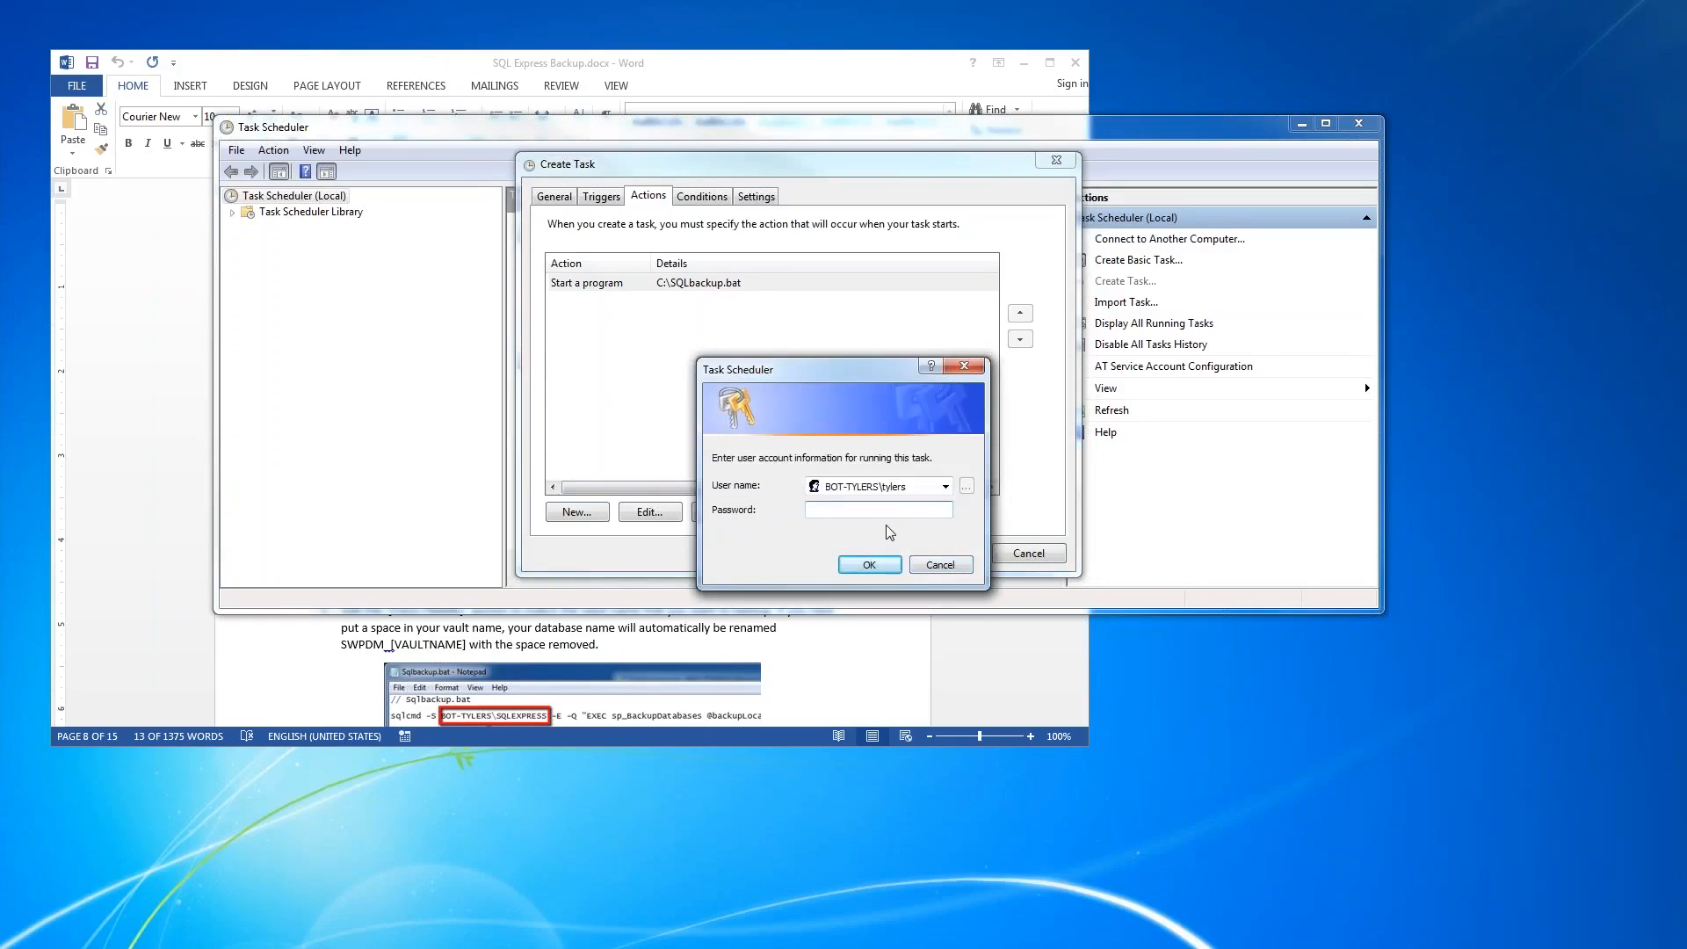
pyautogui.write('***************')
pyautogui.press('Return')
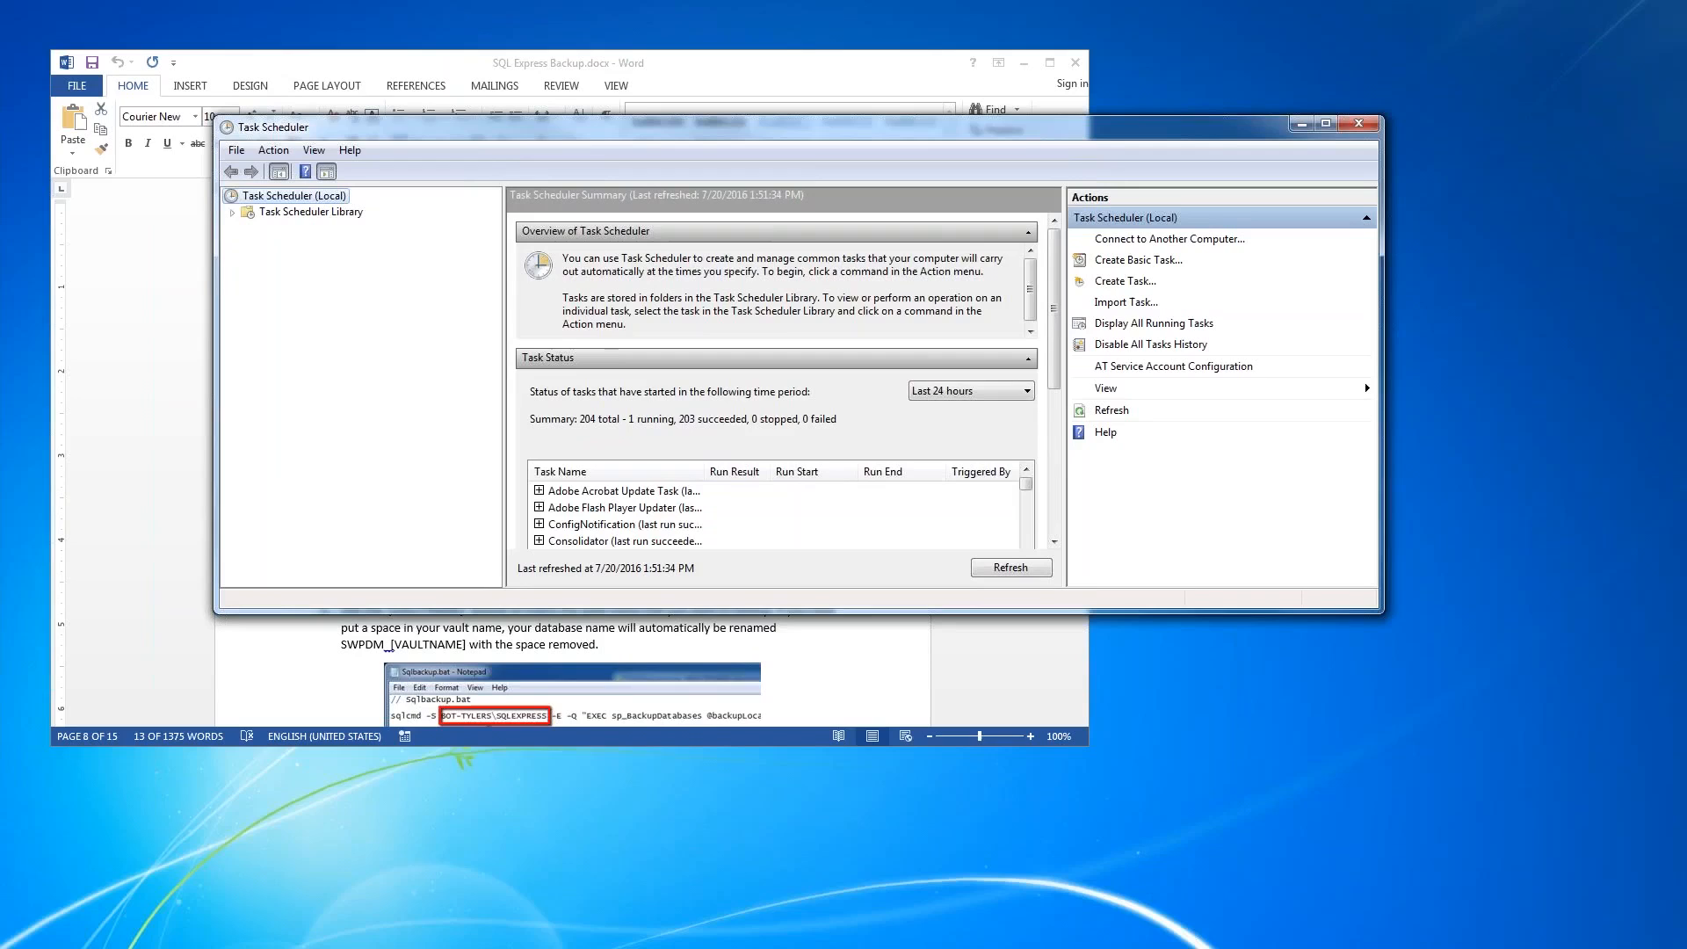
# - Find the SQL_EXPRESS_BACKUP task in the Task Scheduler Library and widen the Name column to show its full name
pyautogui.click(310, 214)
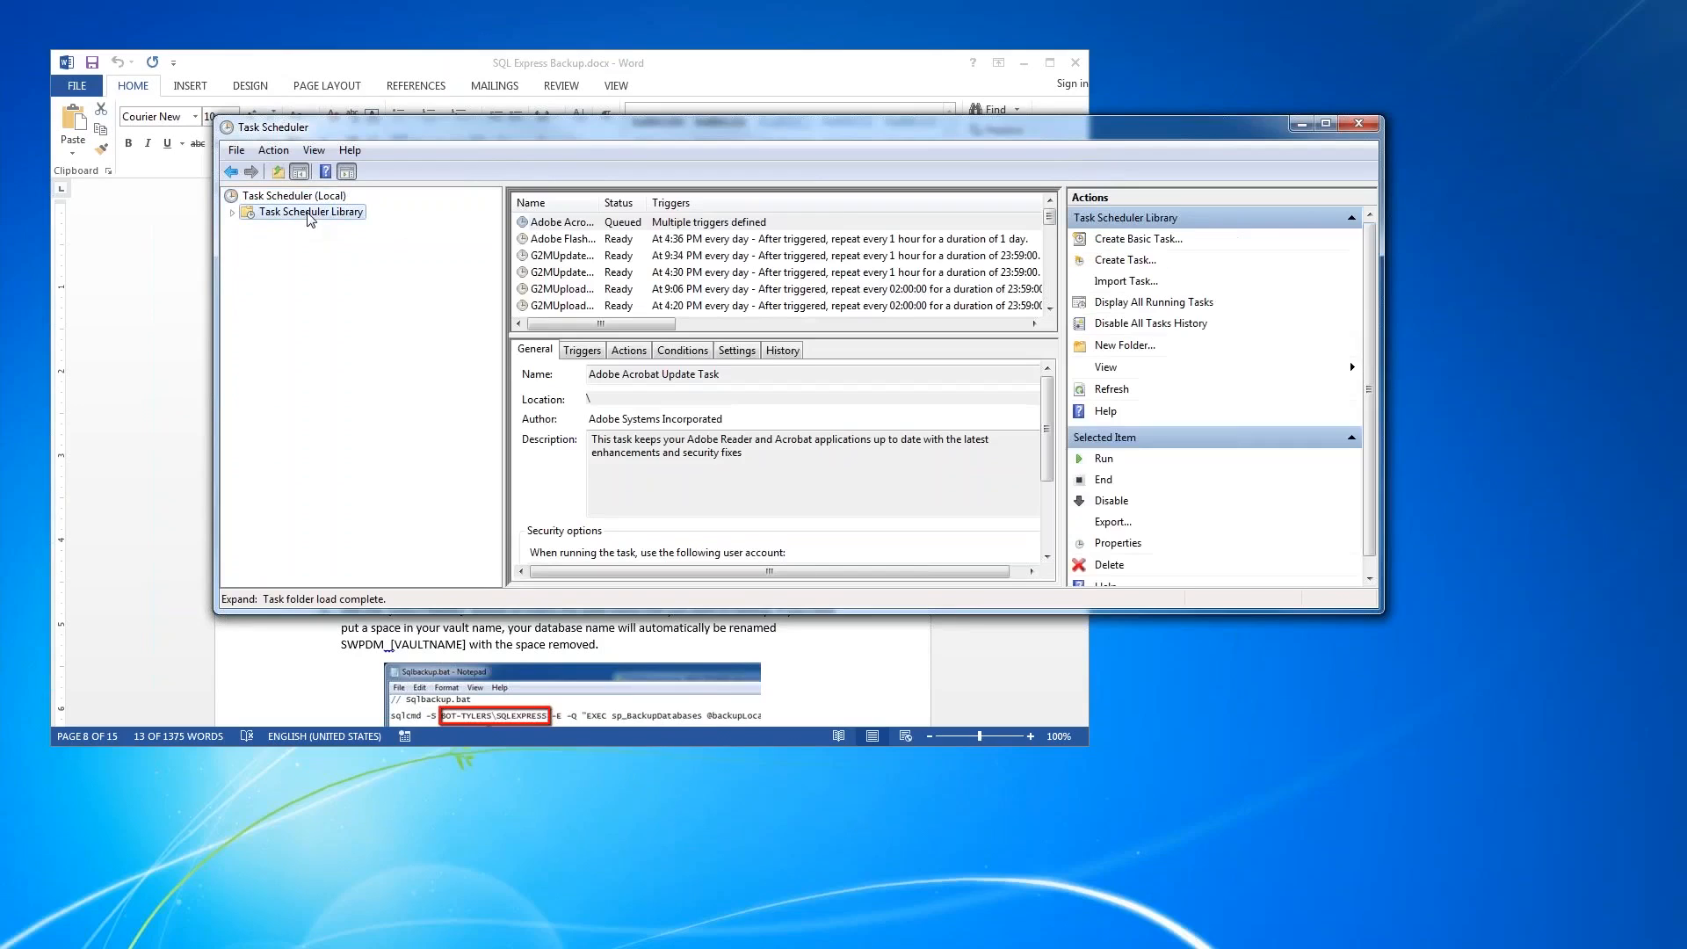
pyautogui.moveTo(1046, 226); pyautogui.dragTo(1052, 310)
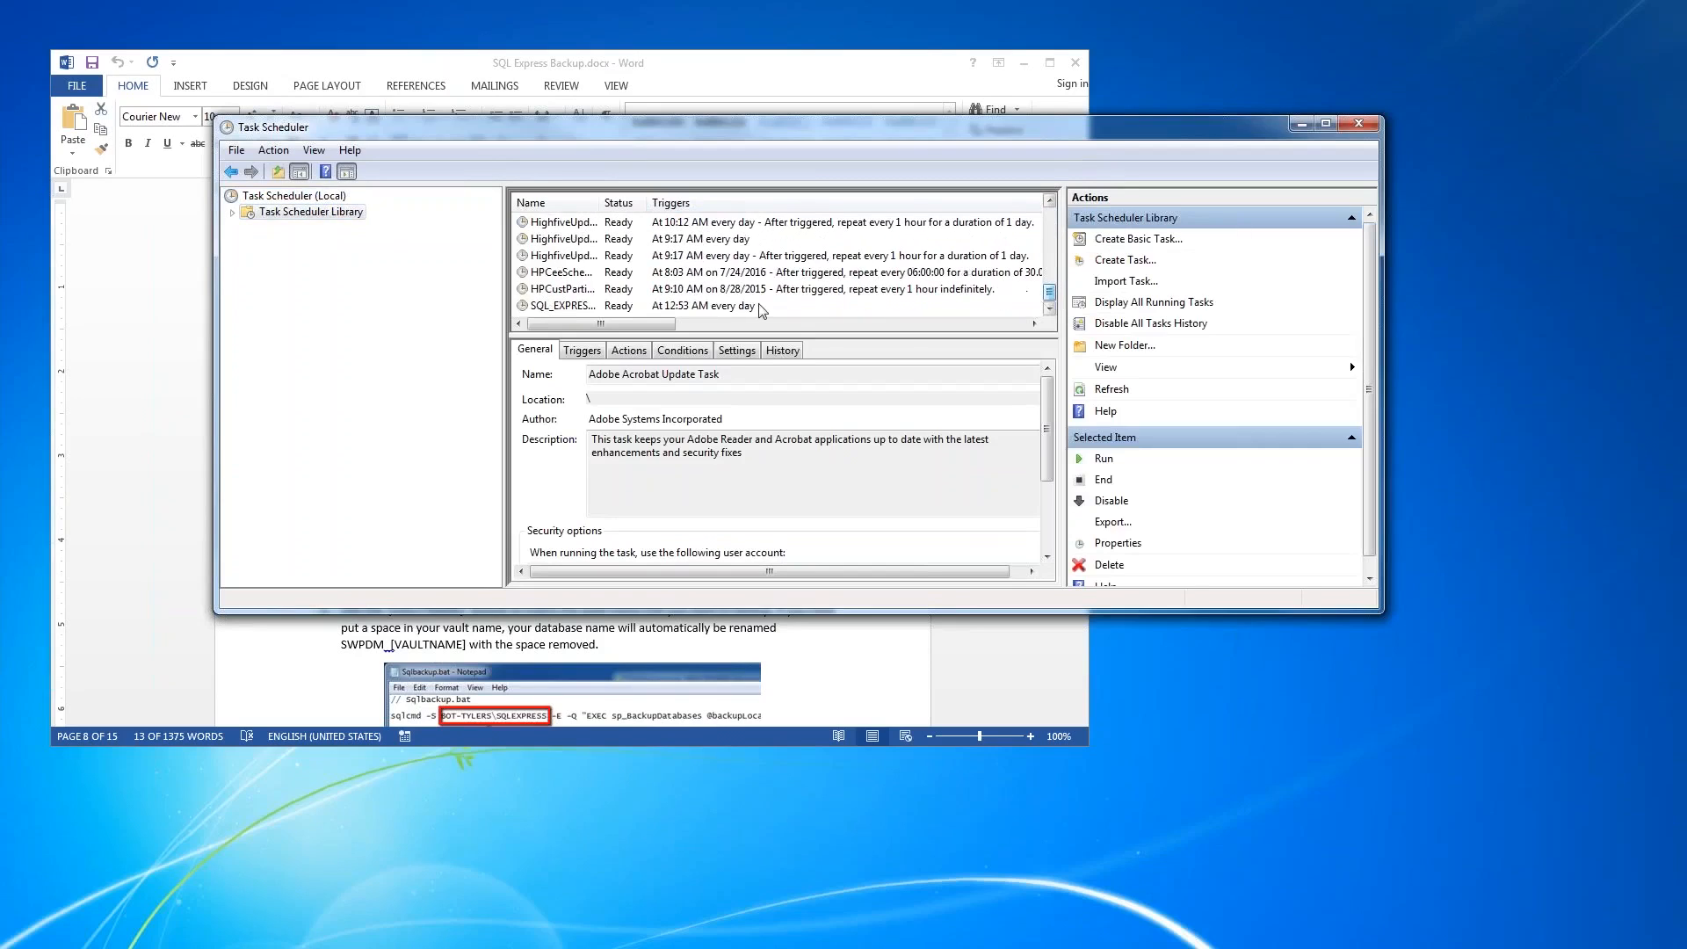
pyautogui.click(565, 306)
pyautogui.moveTo(601, 210); pyautogui.dragTo(648, 218)
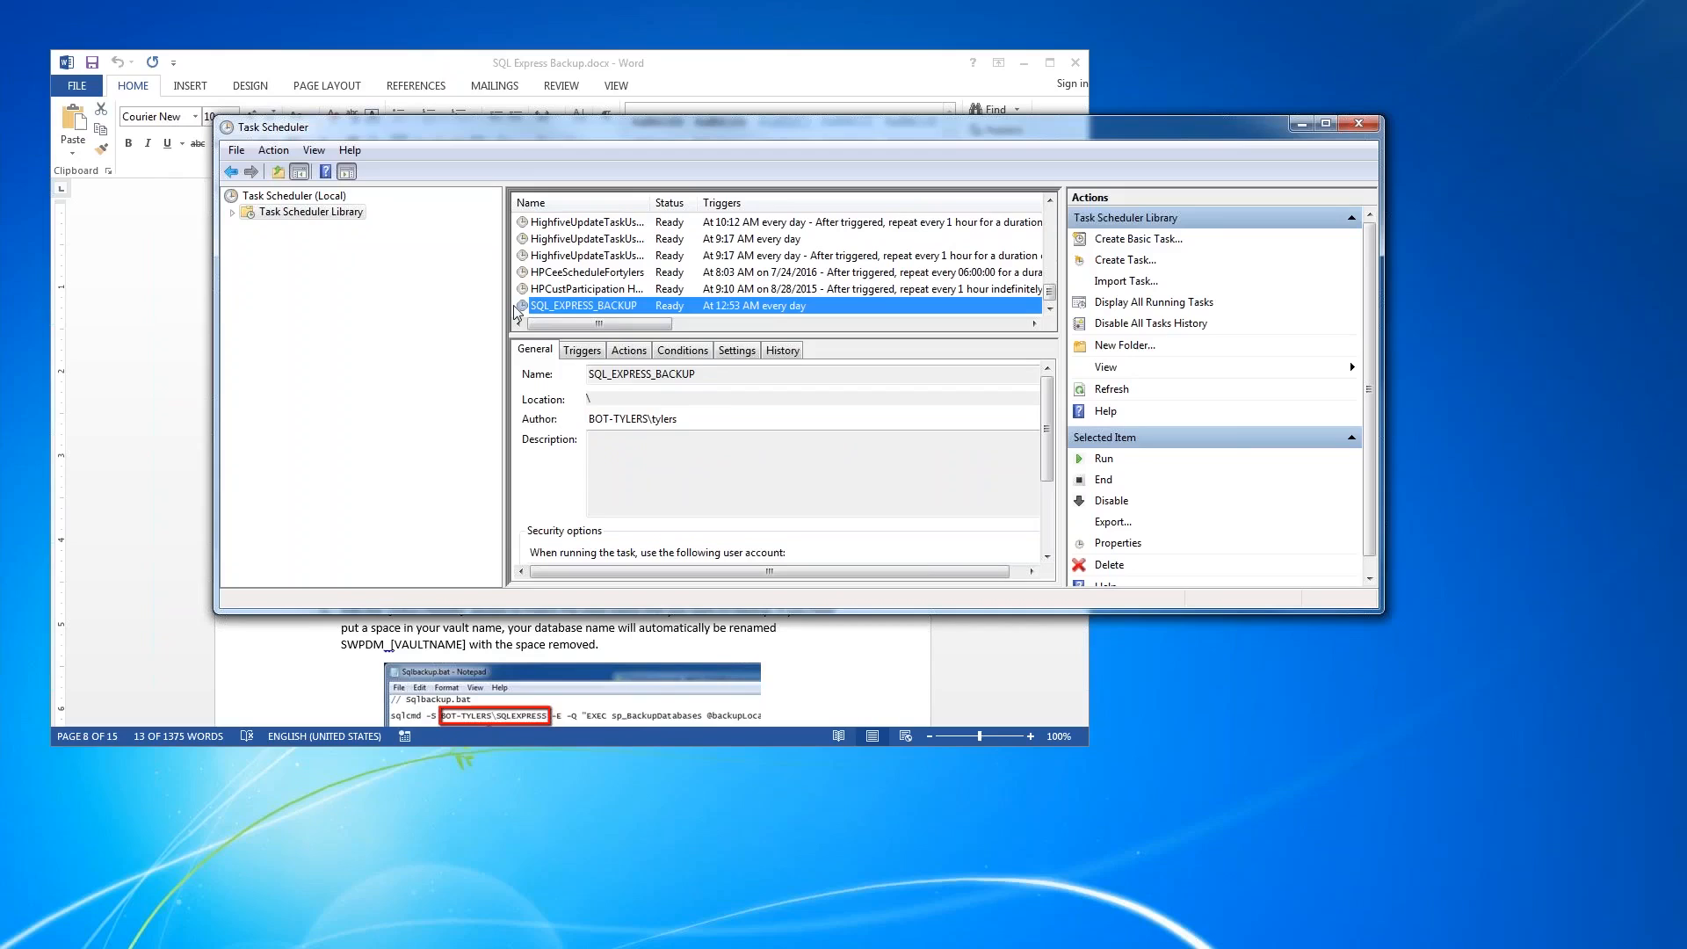
# - Switch to Windows Explorer, locate the SQL_EXPRESS_BACKUP file in C:\Windows\System32\Tasks, and close the window
pyautogui.press('super+e')
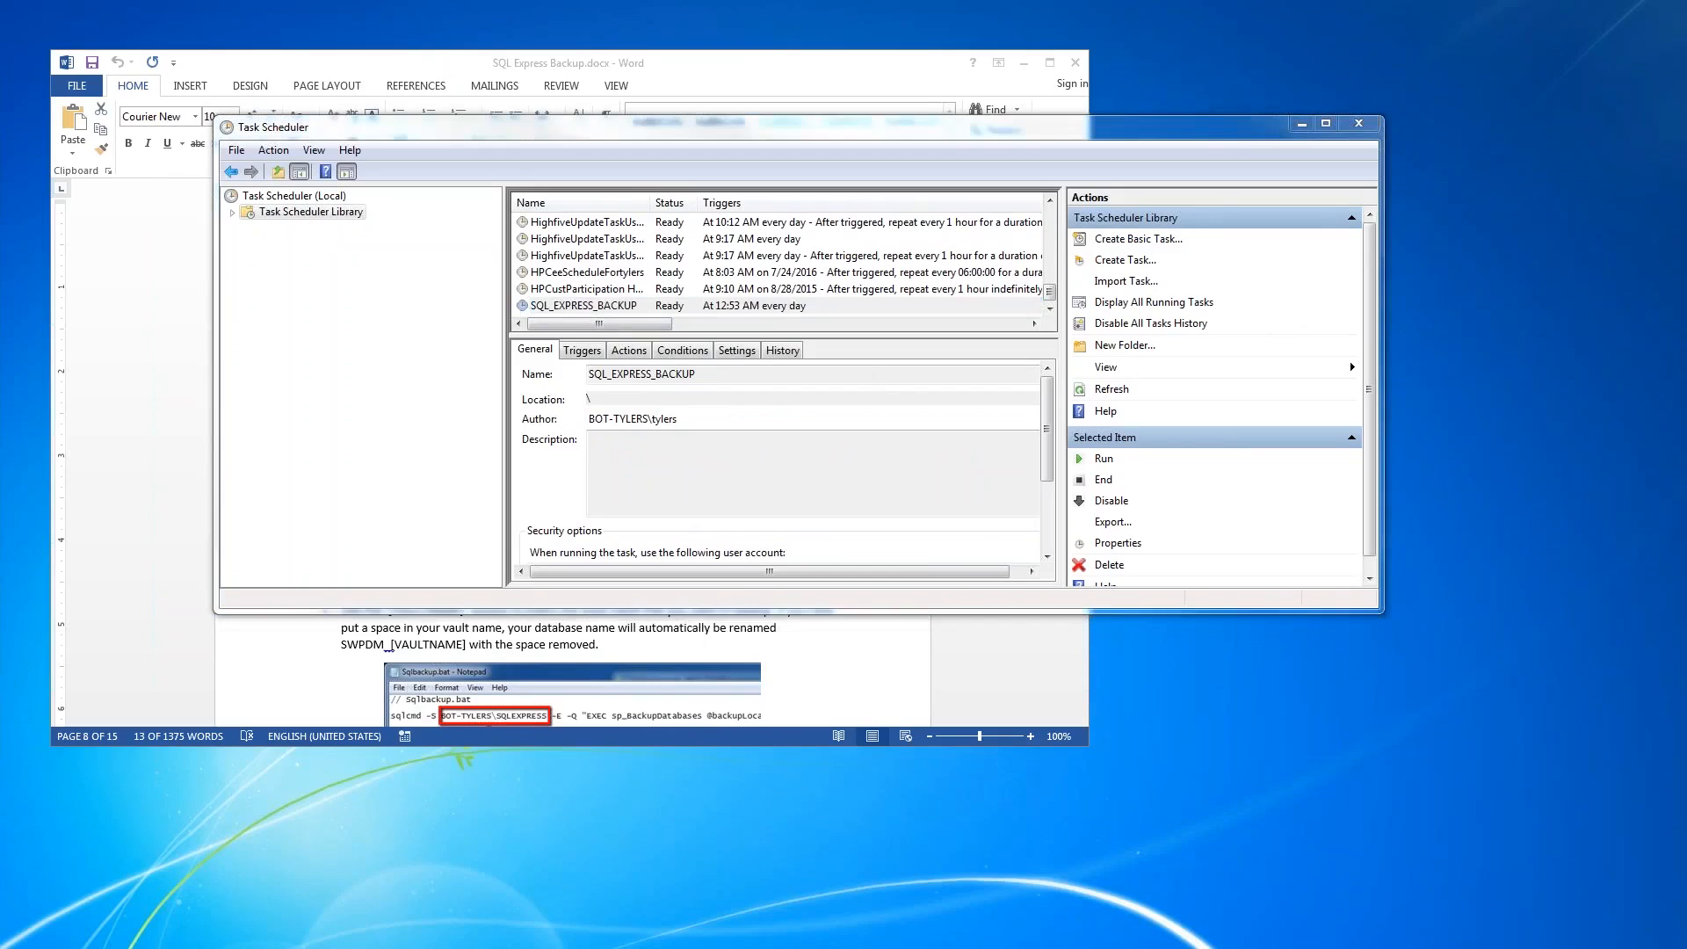
pyautogui.click(733, 640)
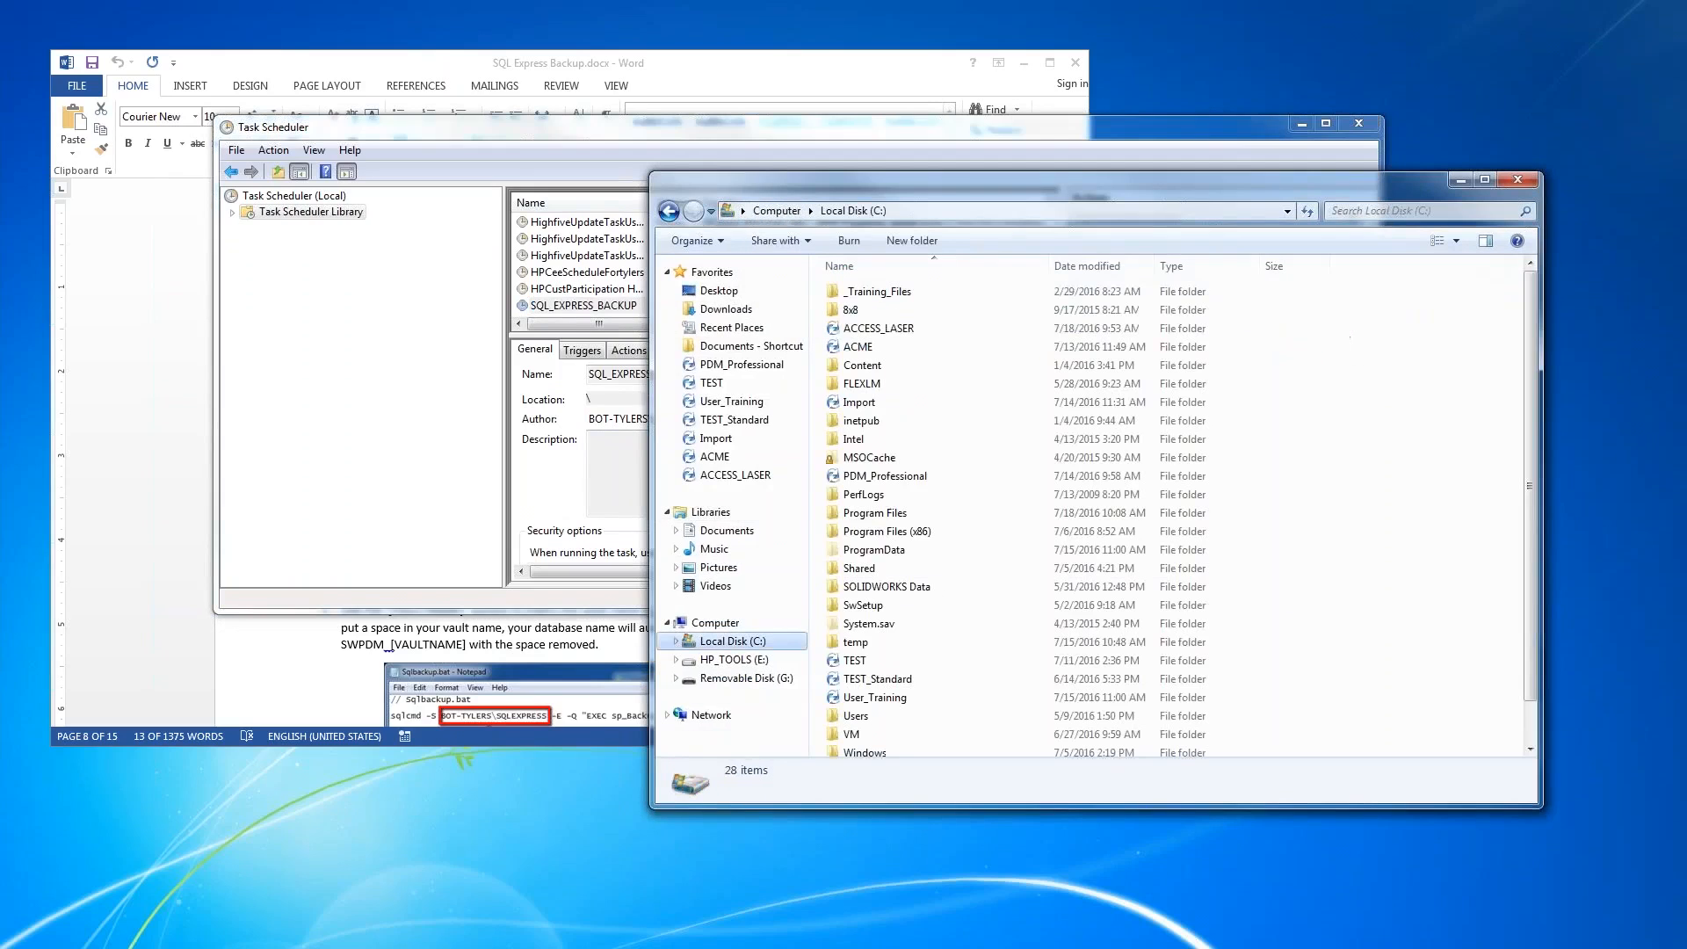
pyautogui.moveTo(1536, 499); pyautogui.dragTo(1534, 536)
pyautogui.doubleClick(851, 712)
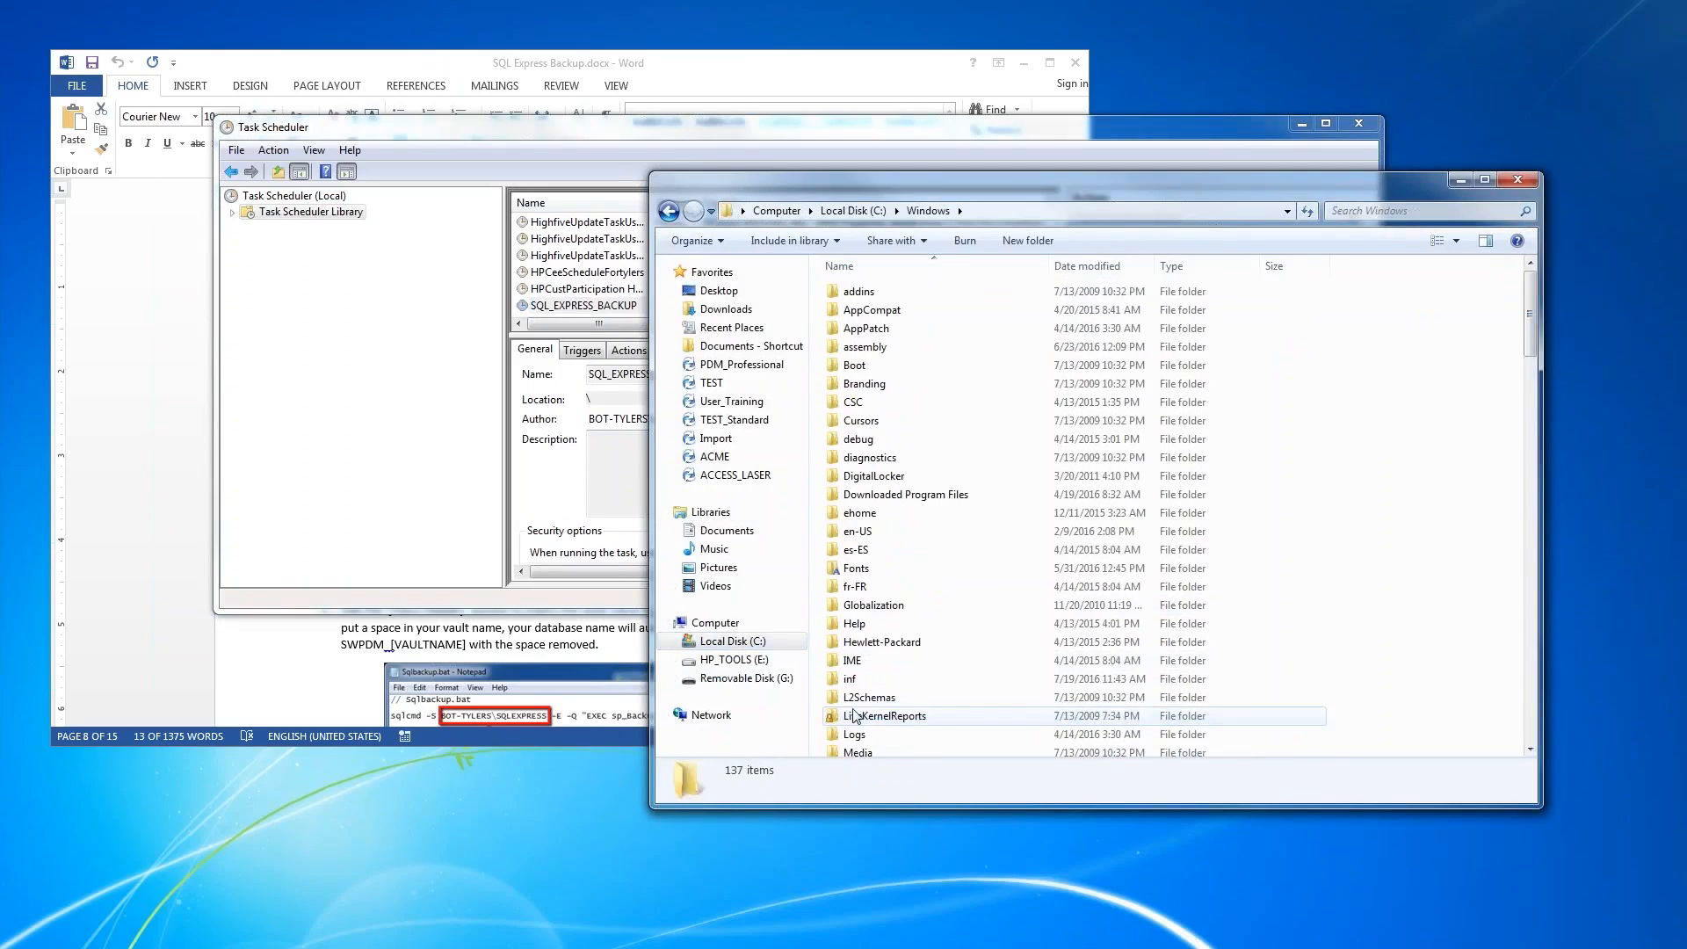
pyautogui.moveTo(1531, 351); pyautogui.dragTo(1527, 527)
pyautogui.doubleClick(881, 309)
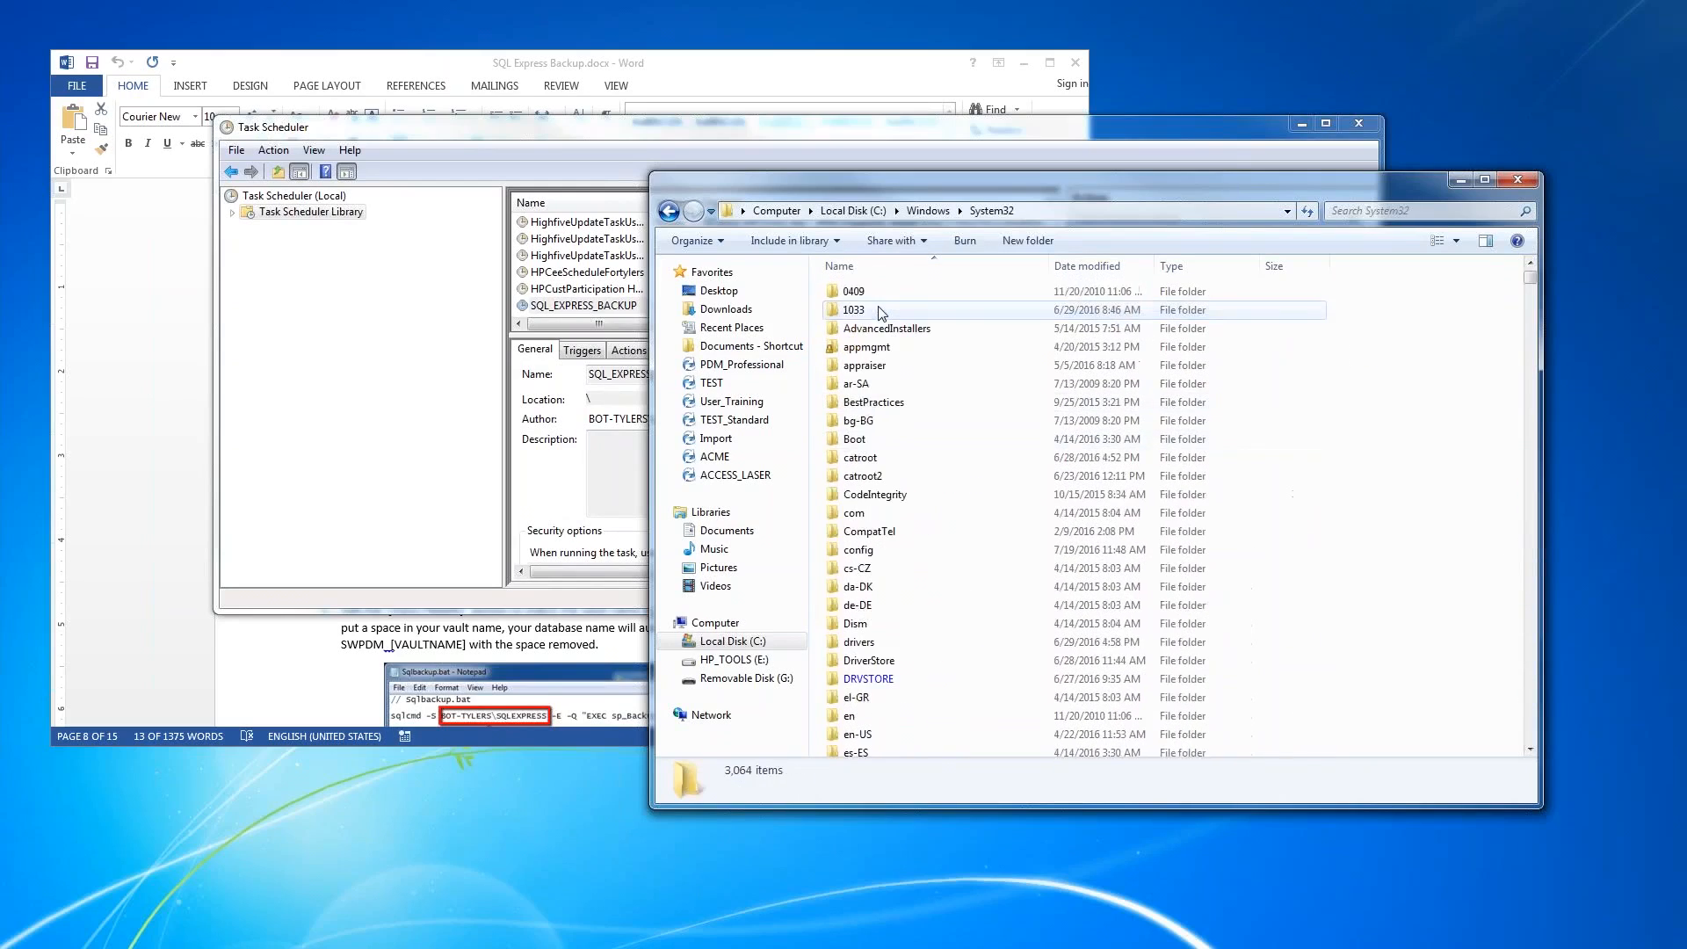
pyautogui.scroll(-10, 925, 470)
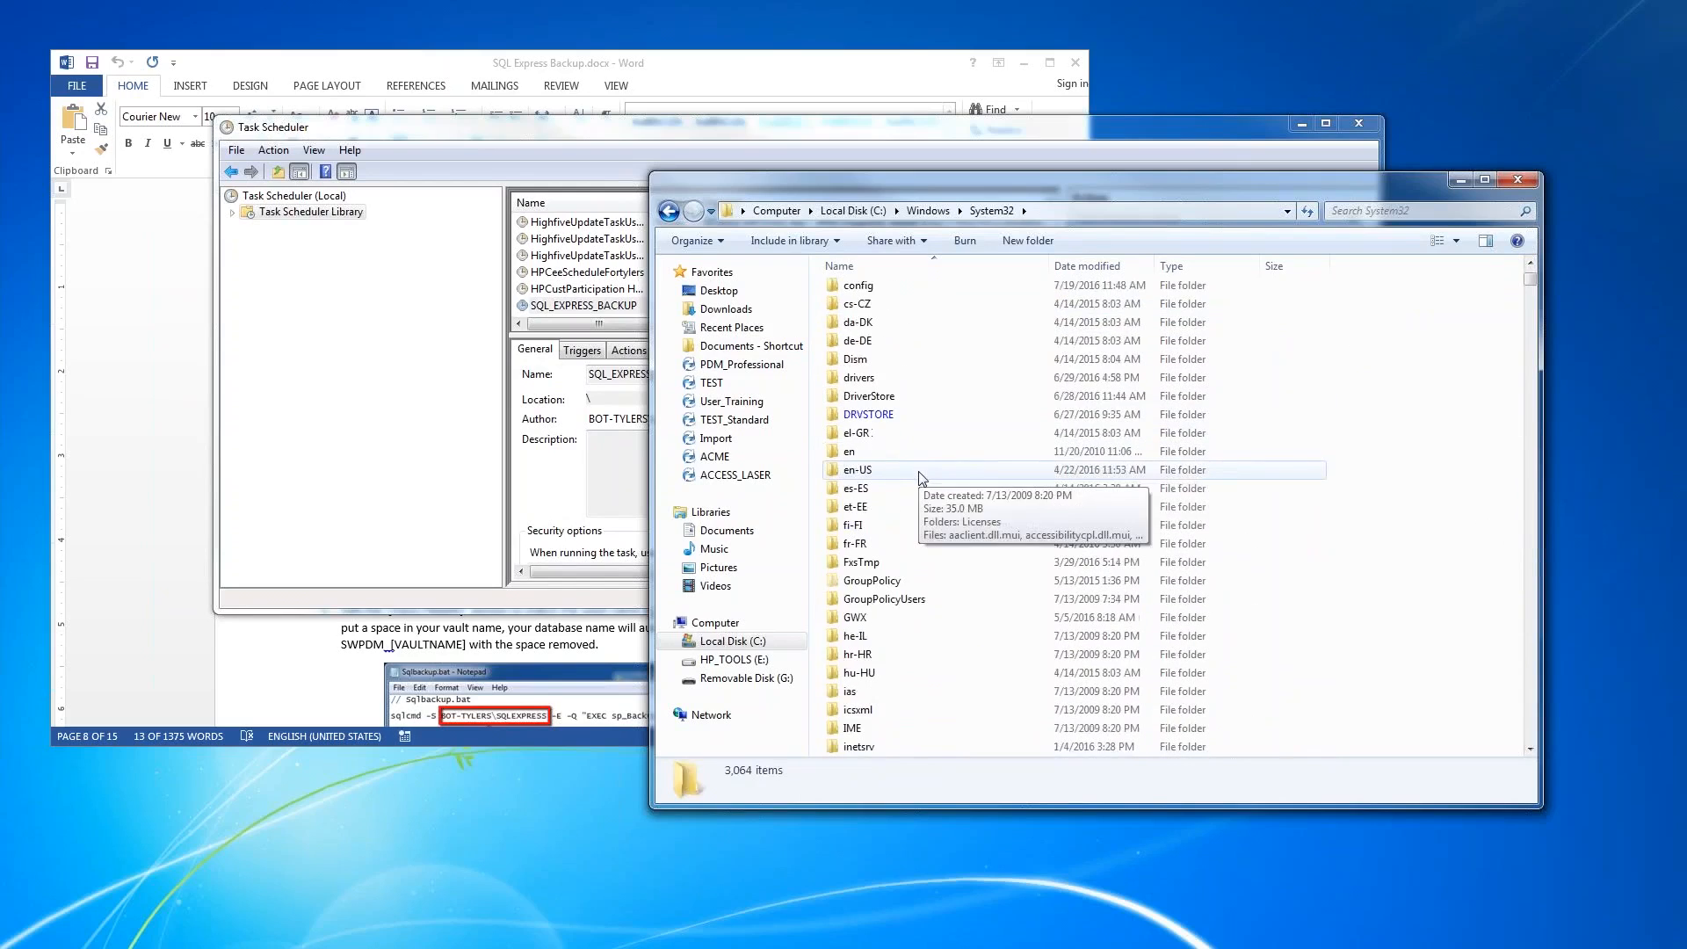
pyautogui.scroll(-15, 918, 479)
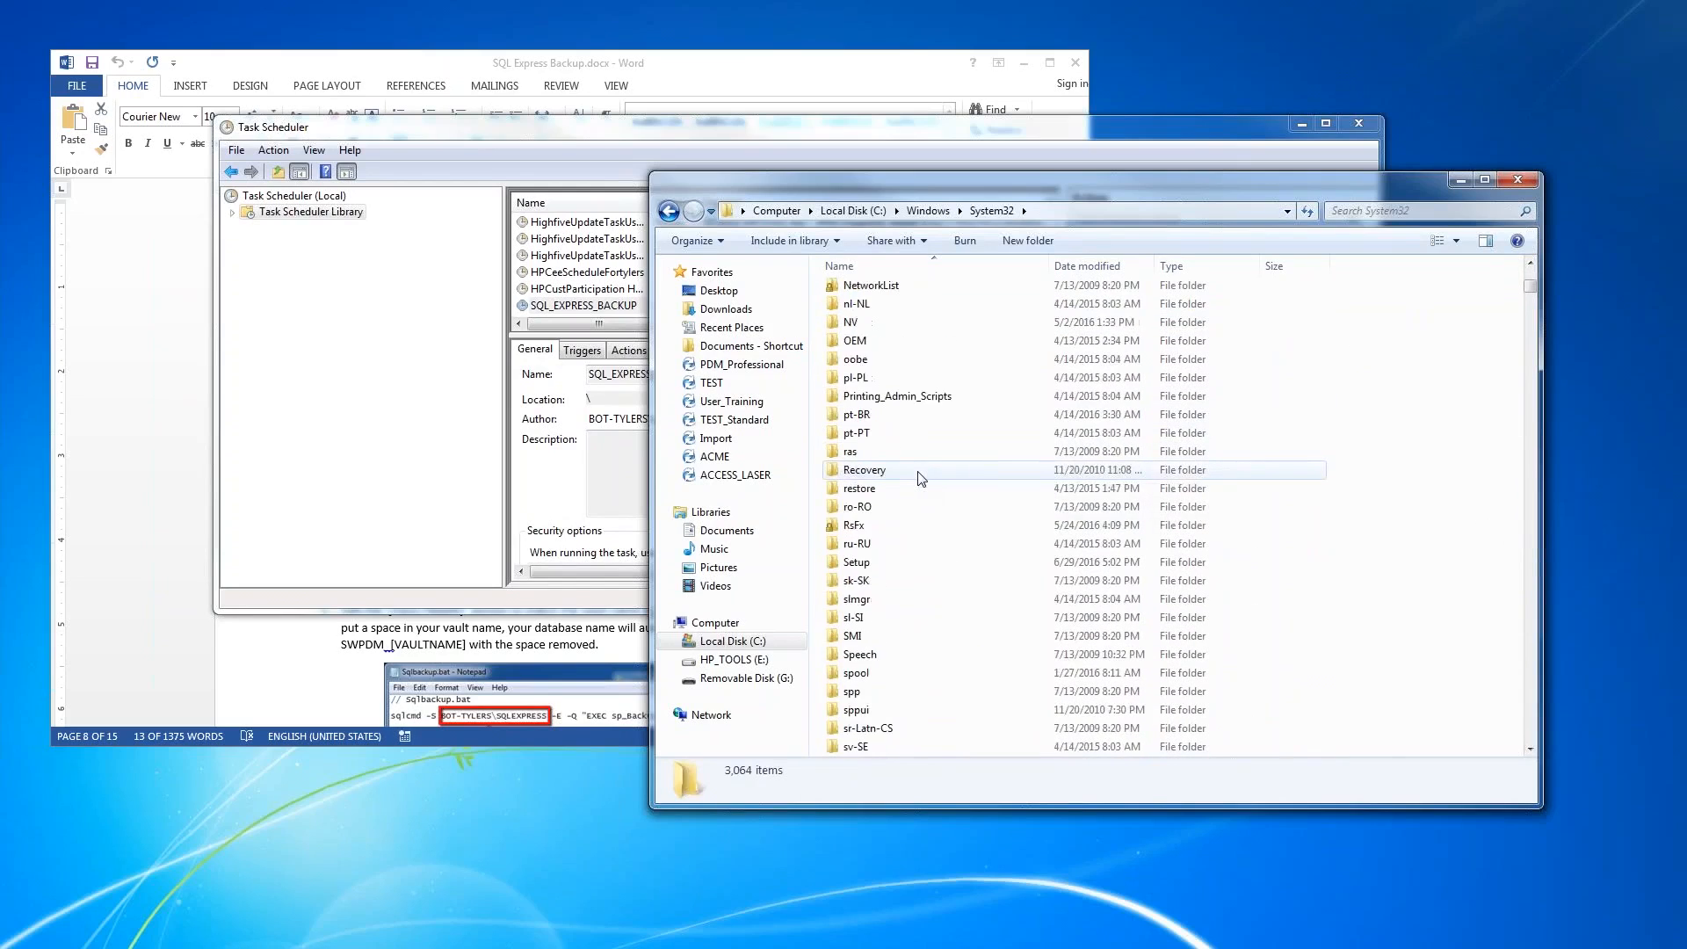
pyautogui.doubleClick(866, 620)
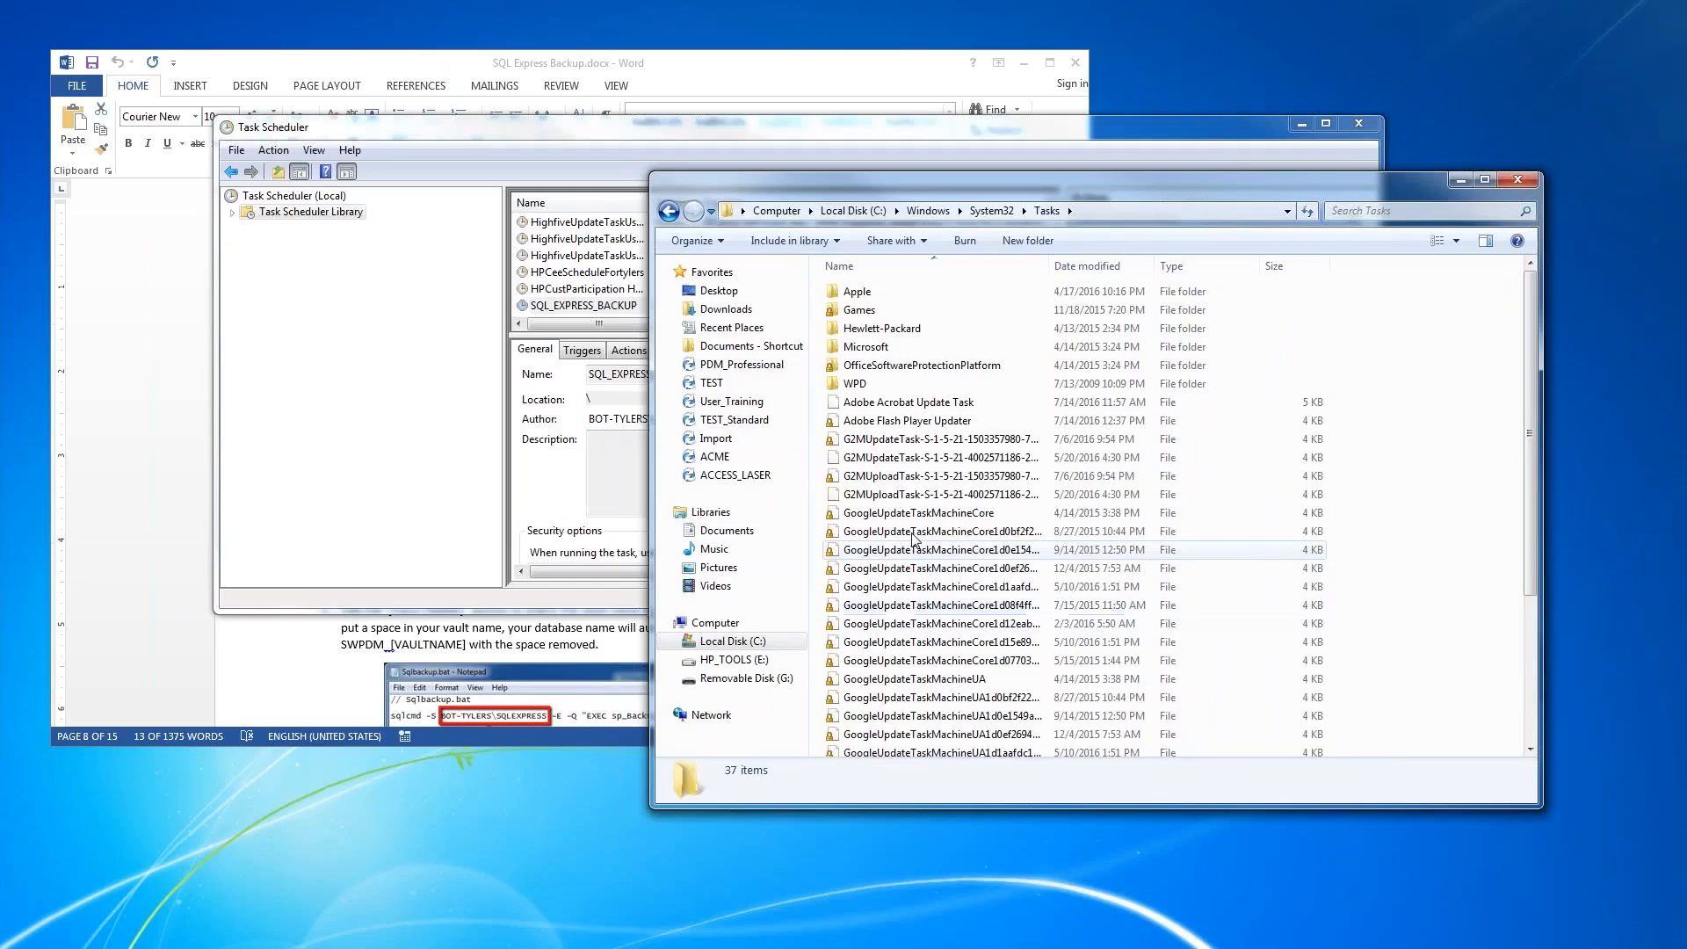
pyautogui.scroll(-4, 914, 531)
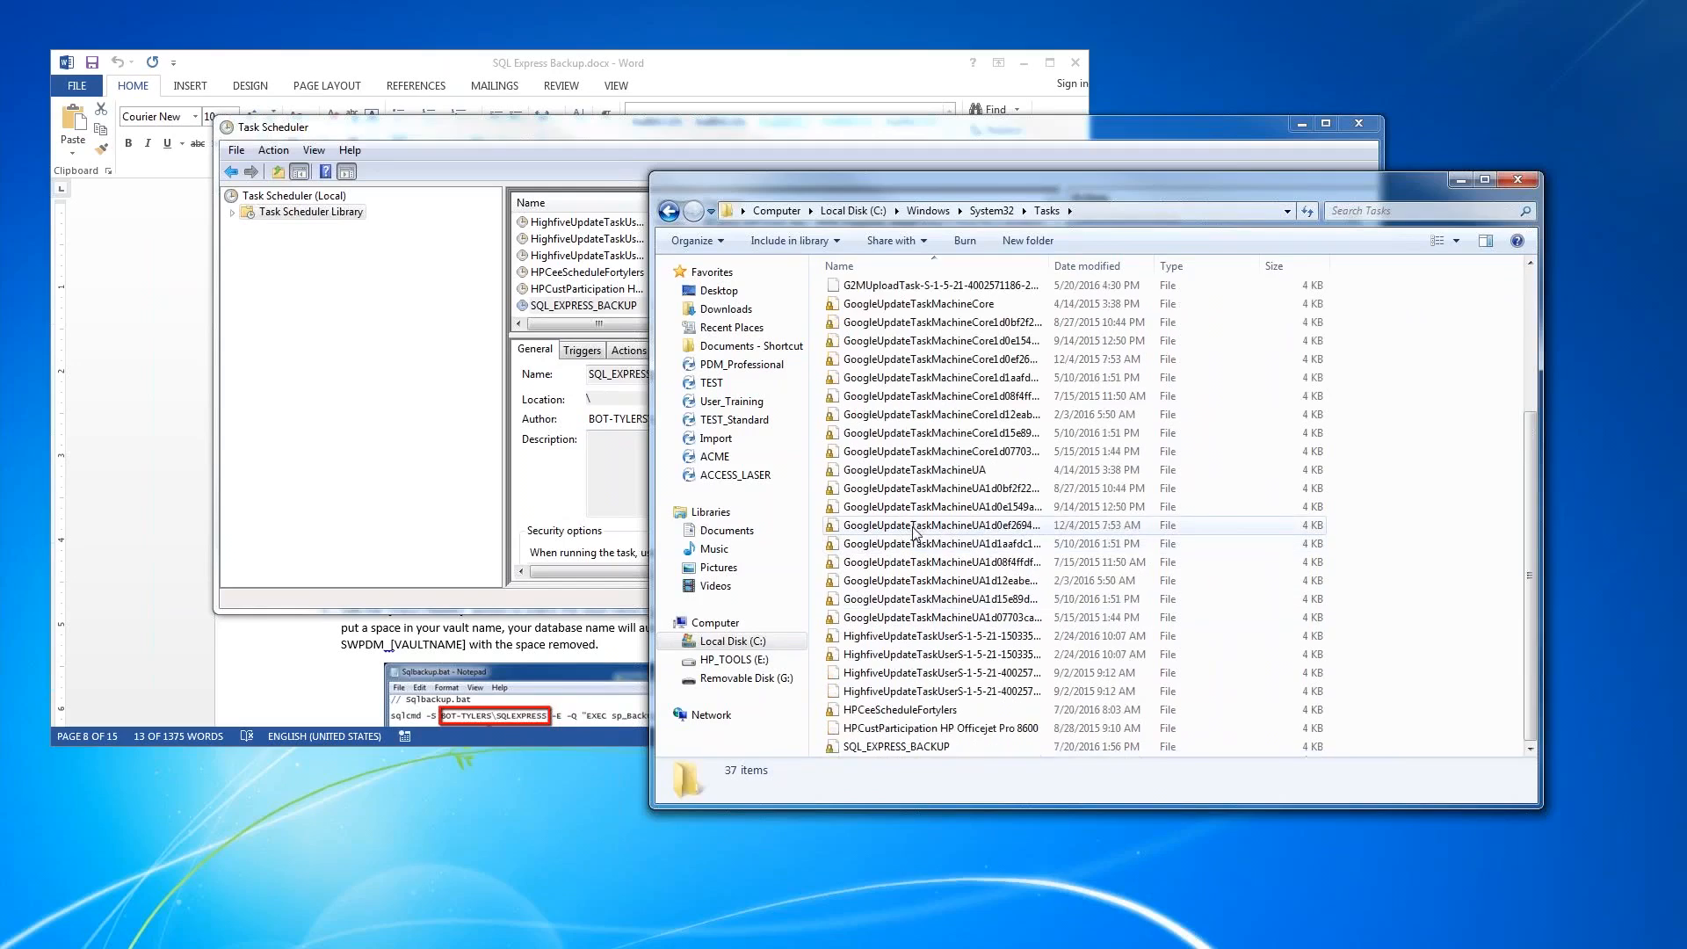
pyautogui.click(909, 747)
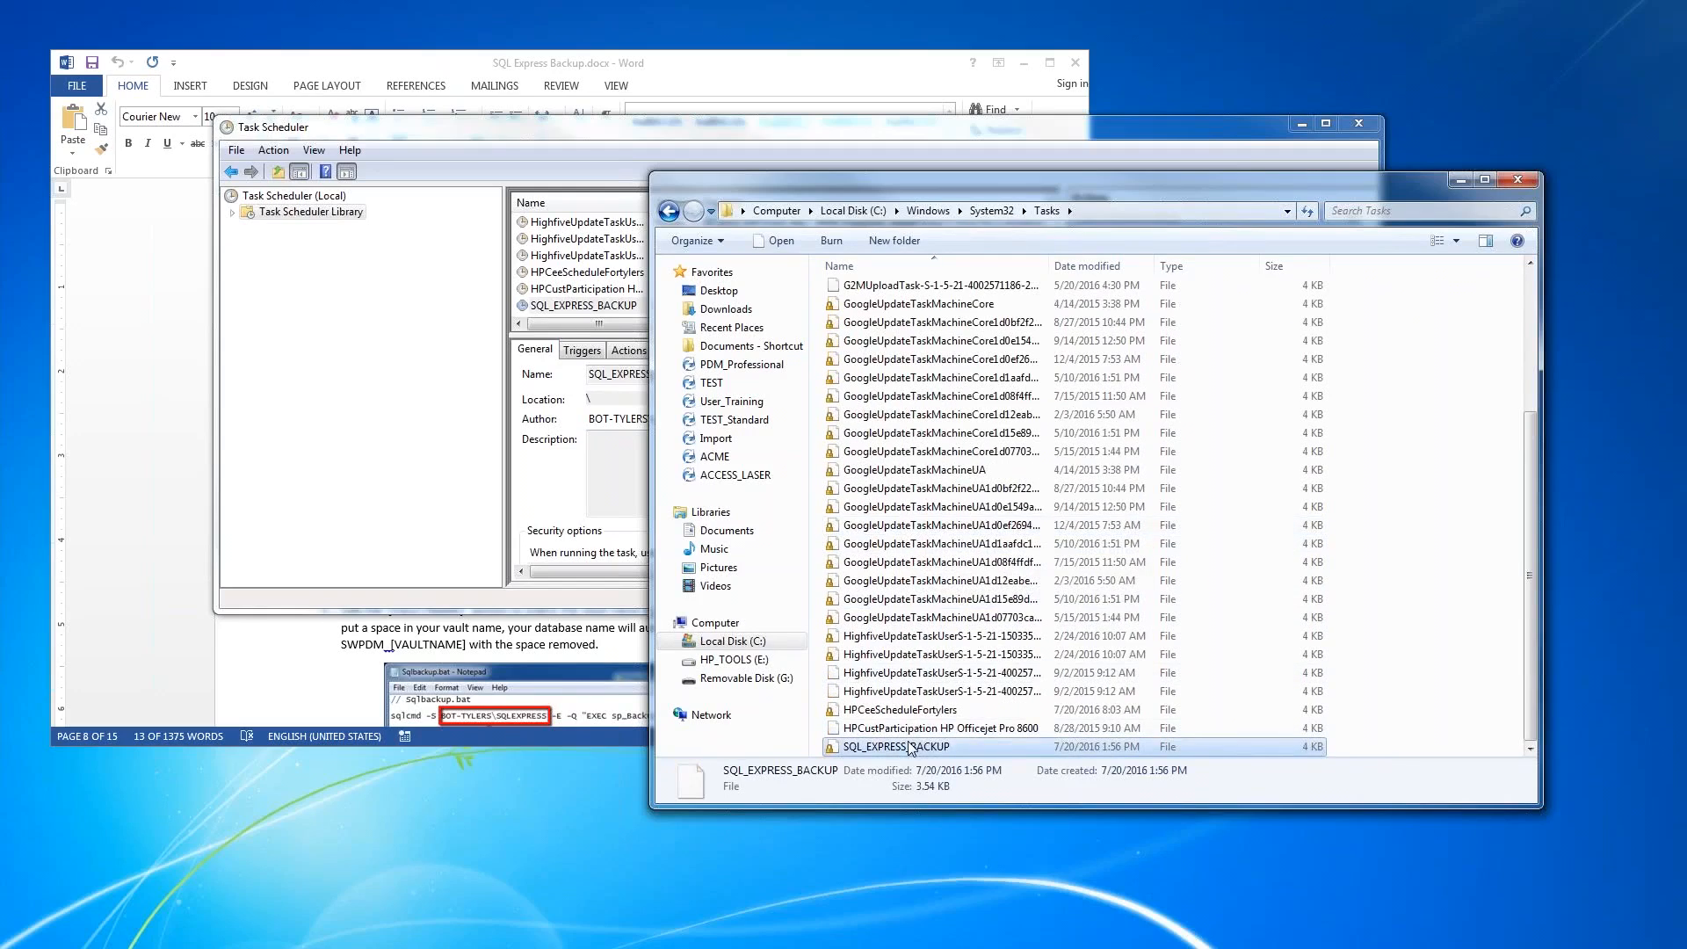
pyautogui.click(1515, 182)
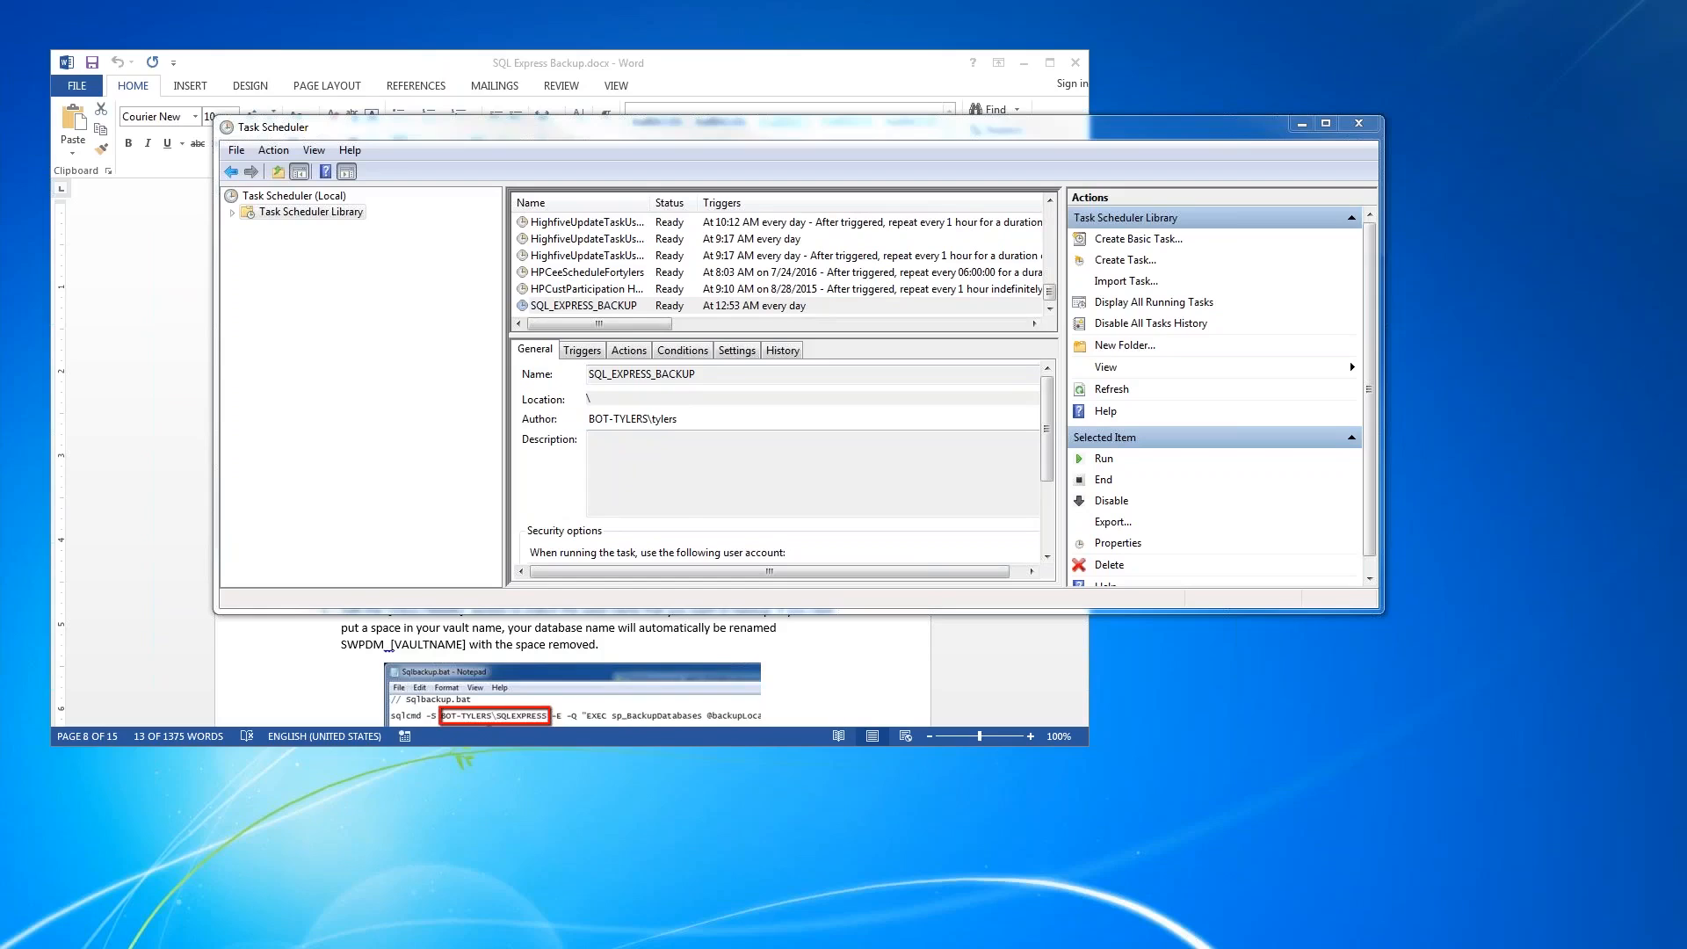
# - In a new Windows Explorer window, open C:\Program Files\Microsoft SQL Server\MSSQL12.SQLEXPRESS\MSSQL\Backup
pyautogui.press('super+e')
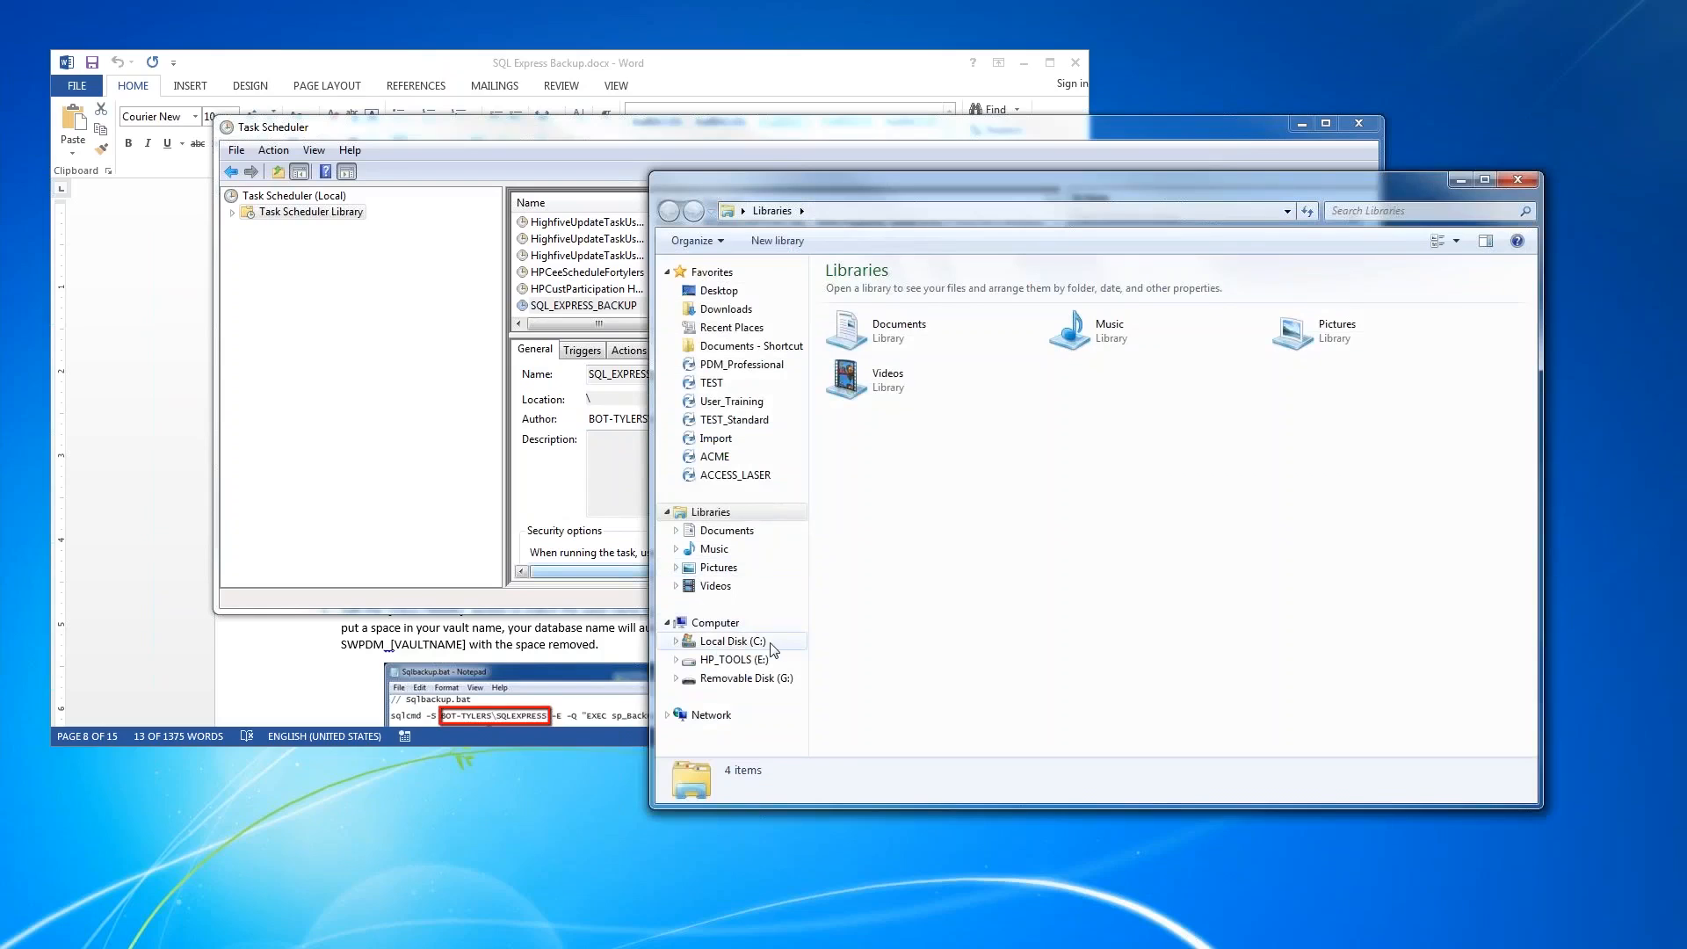
pyautogui.click(733, 641)
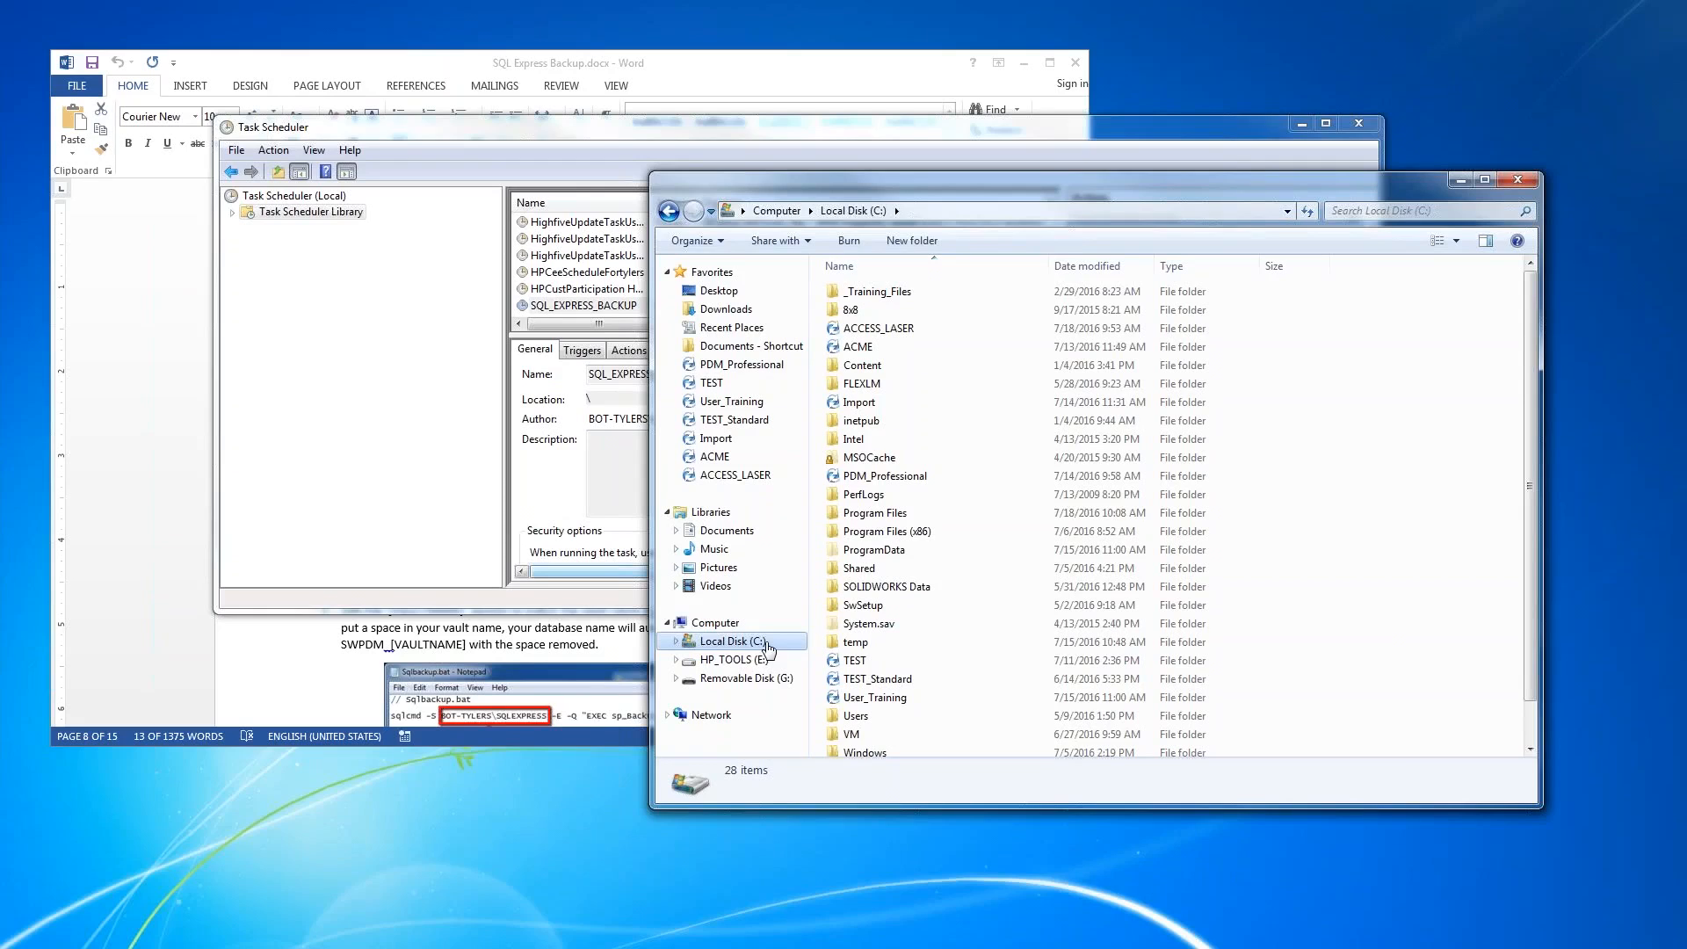
pyautogui.doubleClick(903, 515)
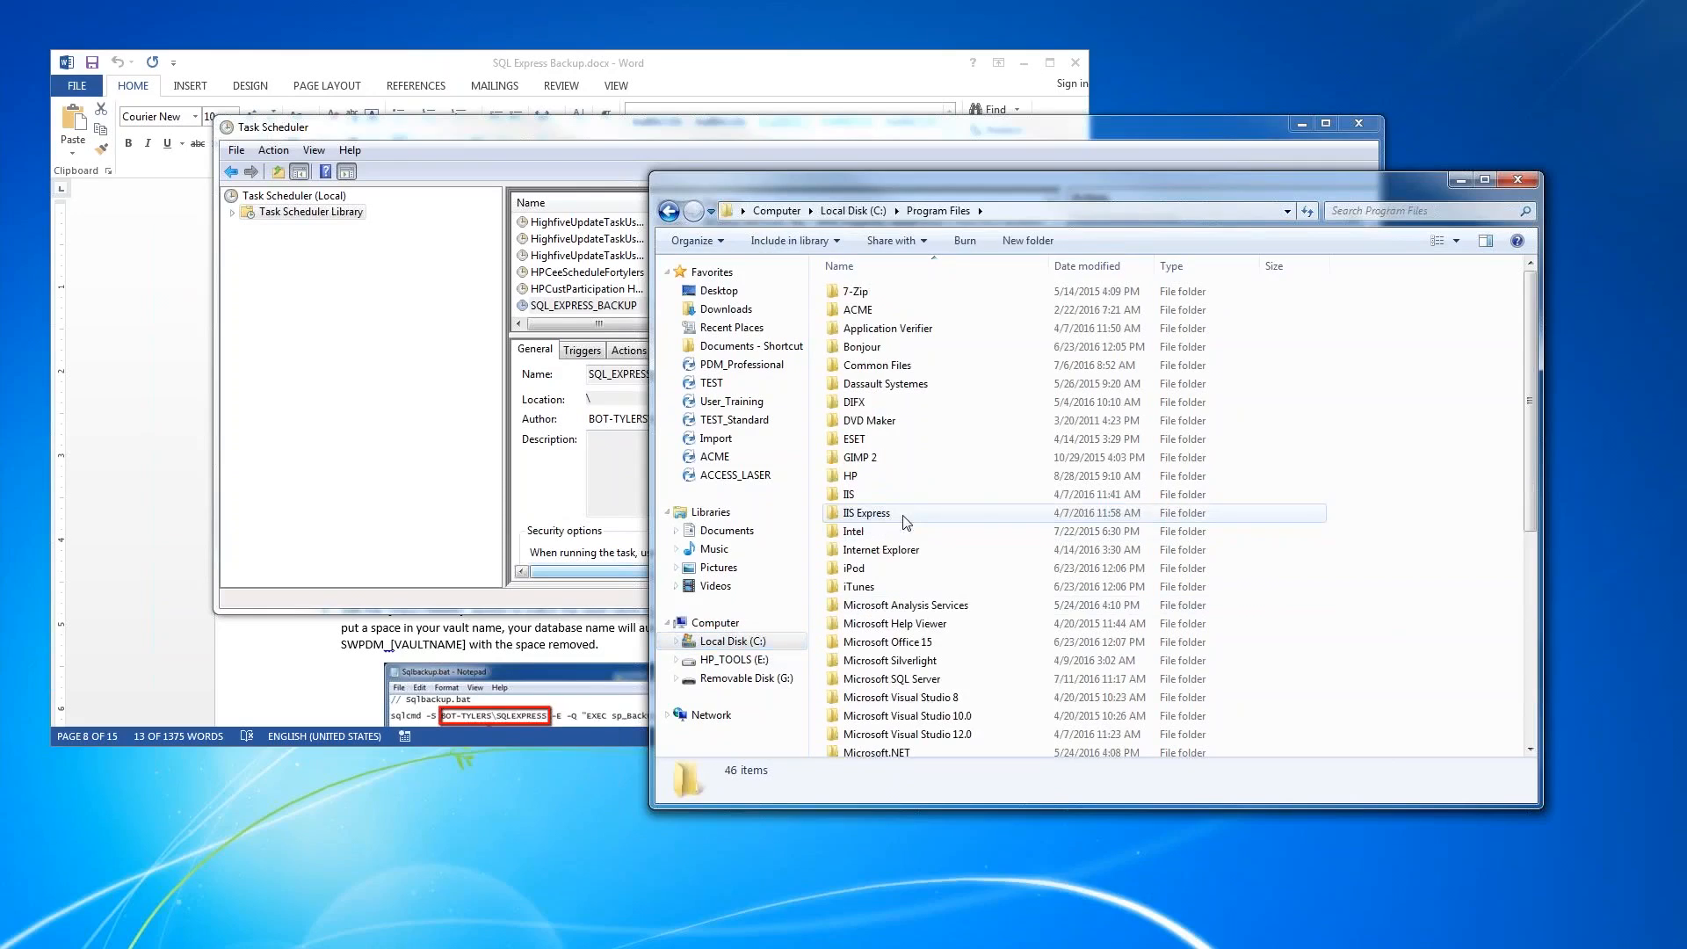
pyautogui.scroll(-3, 906, 522)
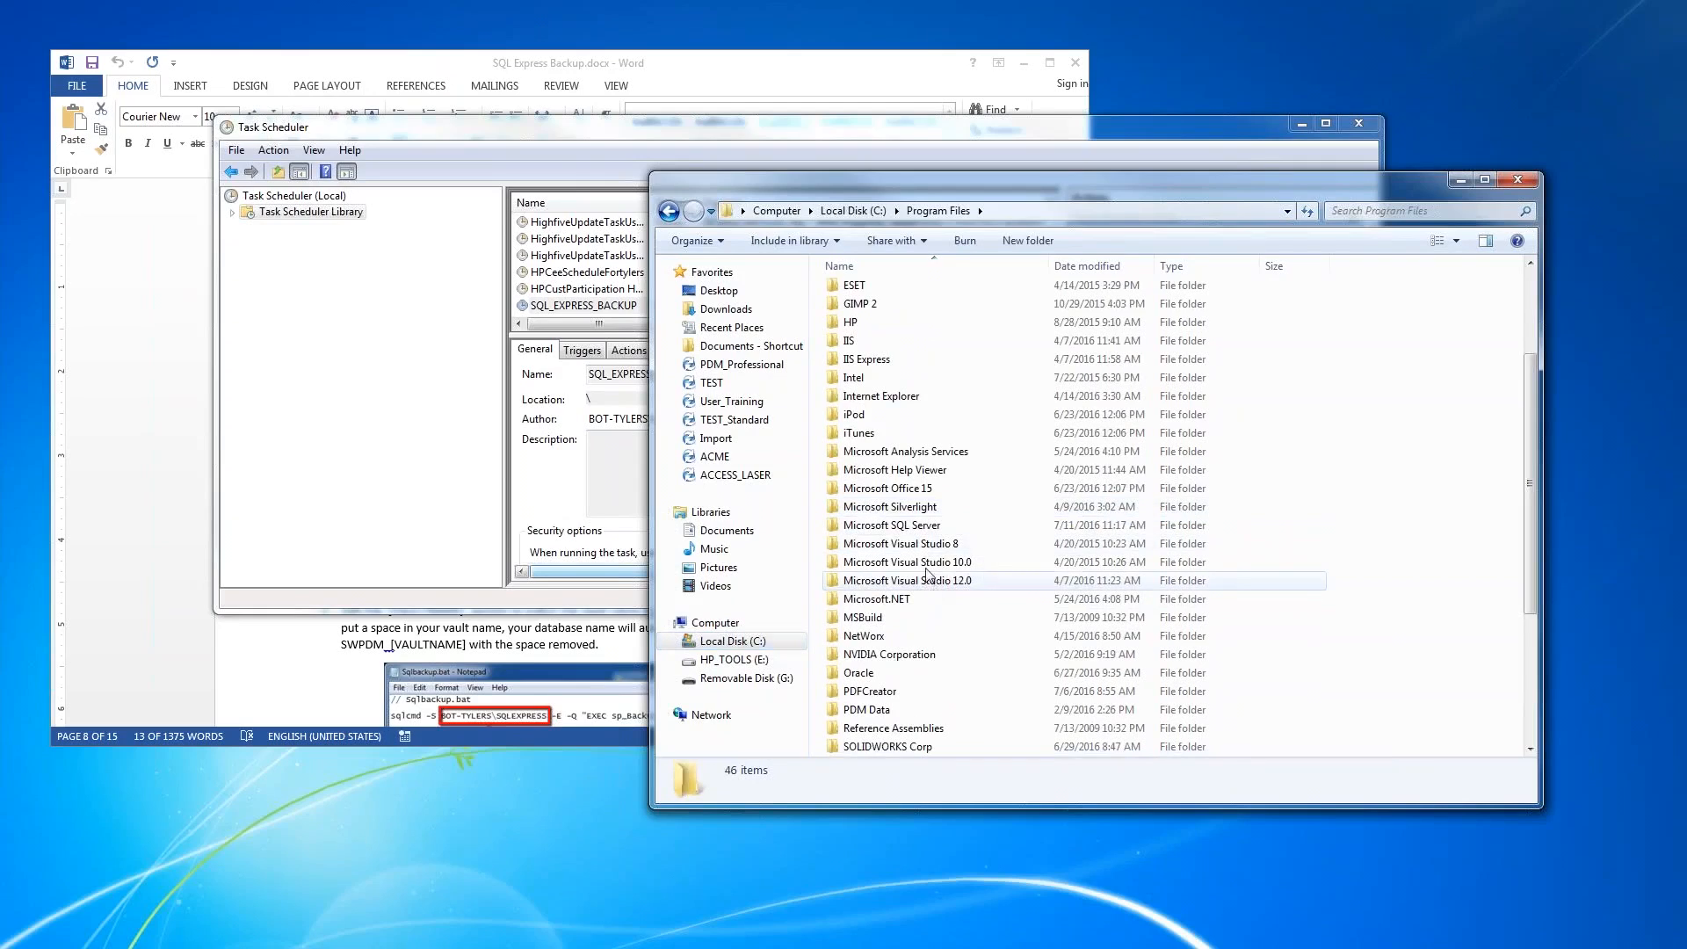
pyautogui.doubleClick(923, 526)
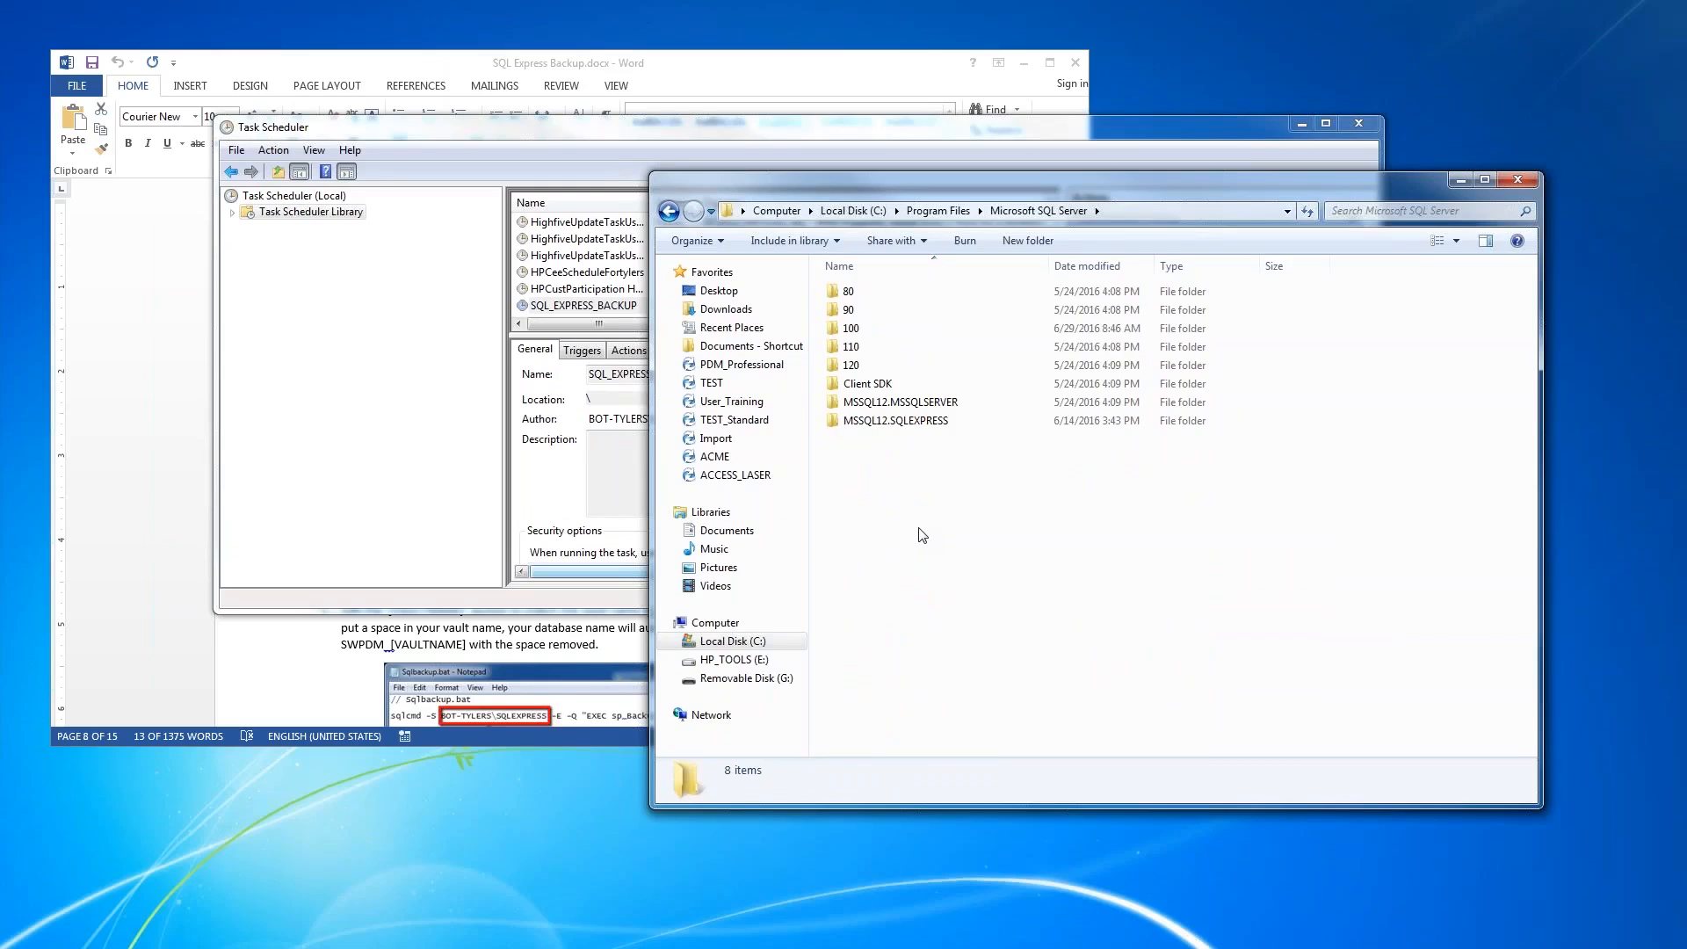
pyautogui.doubleClick(925, 421)
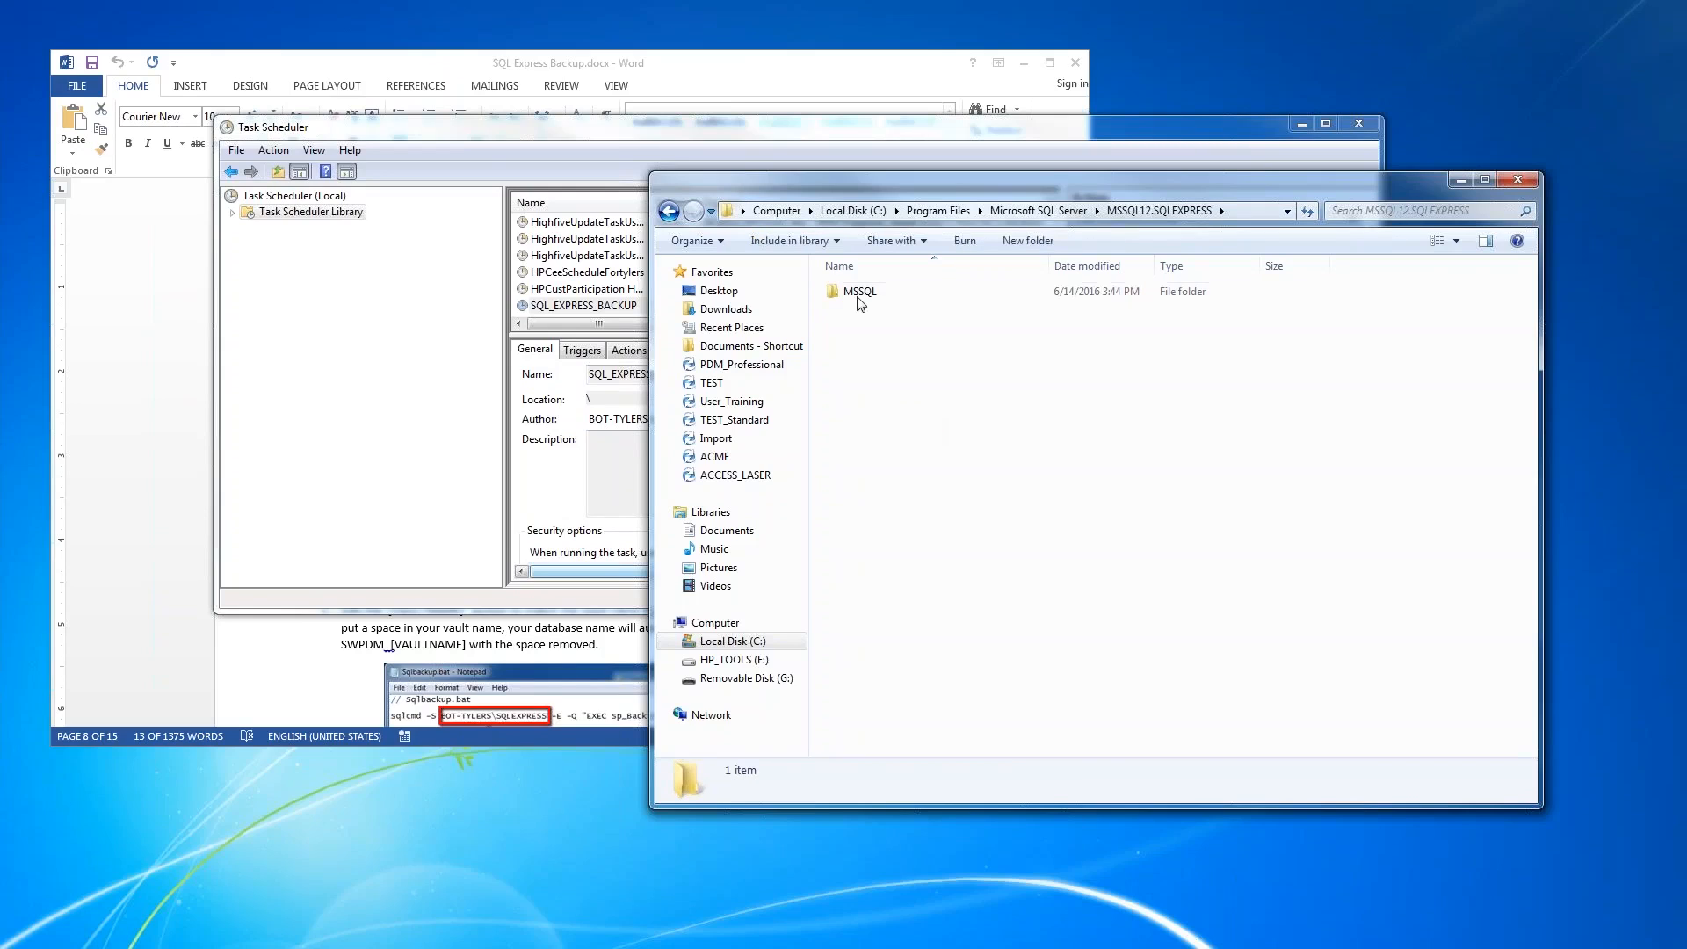
pyautogui.doubleClick(860, 294)
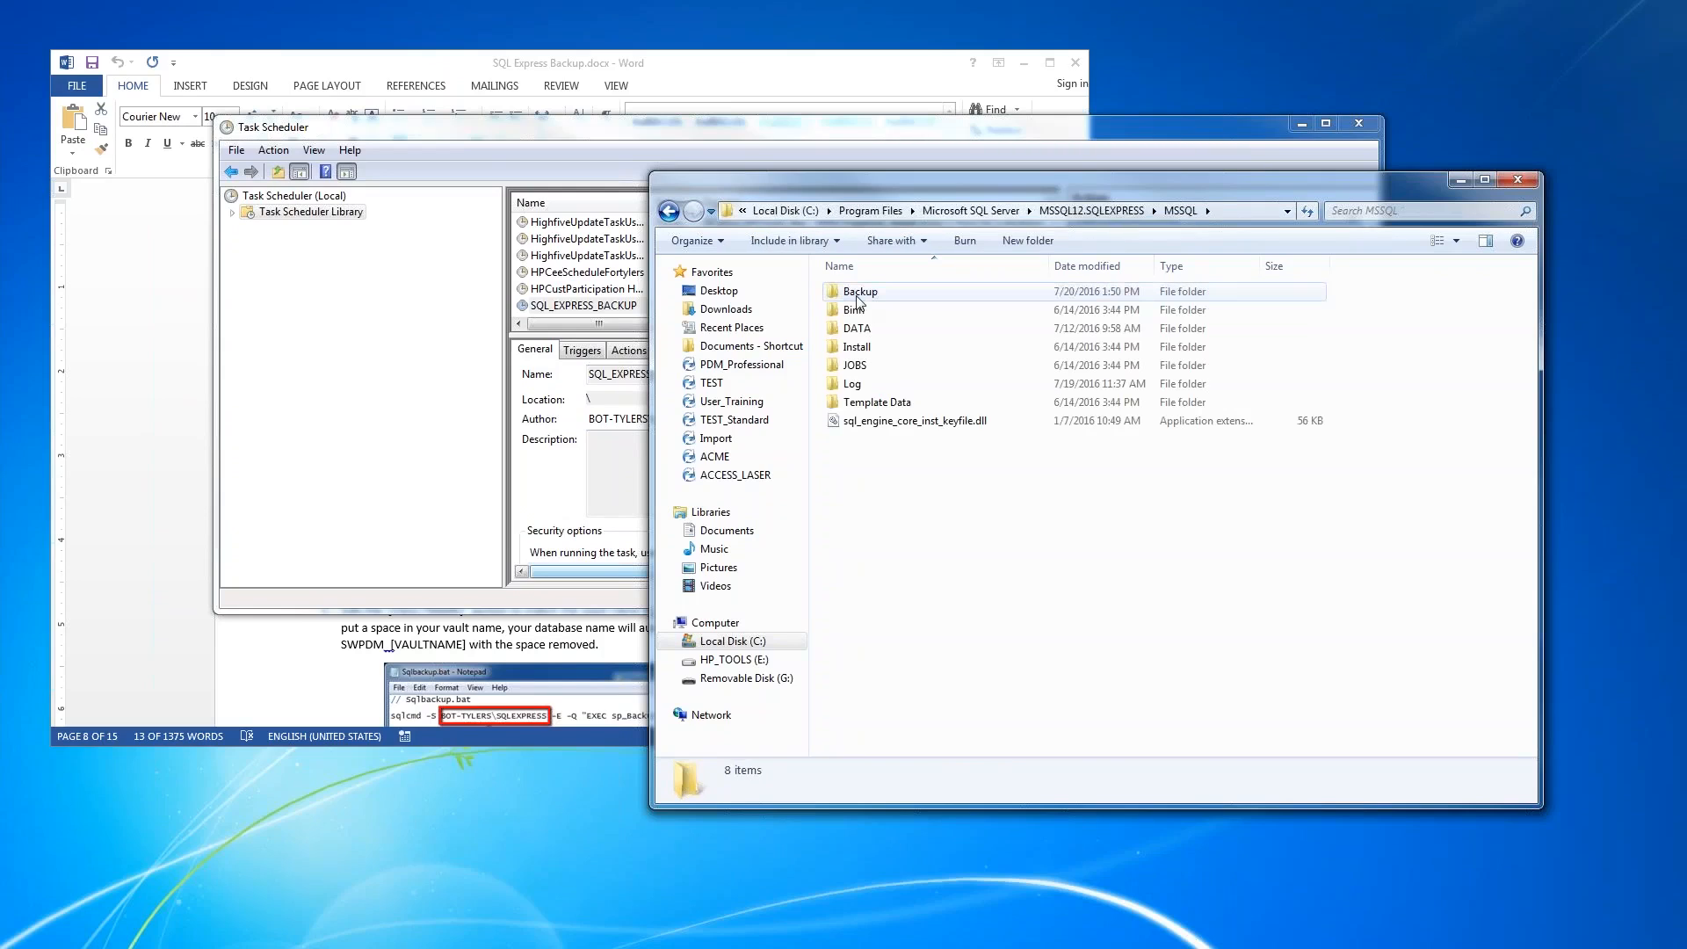
pyautogui.doubleClick(857, 295)
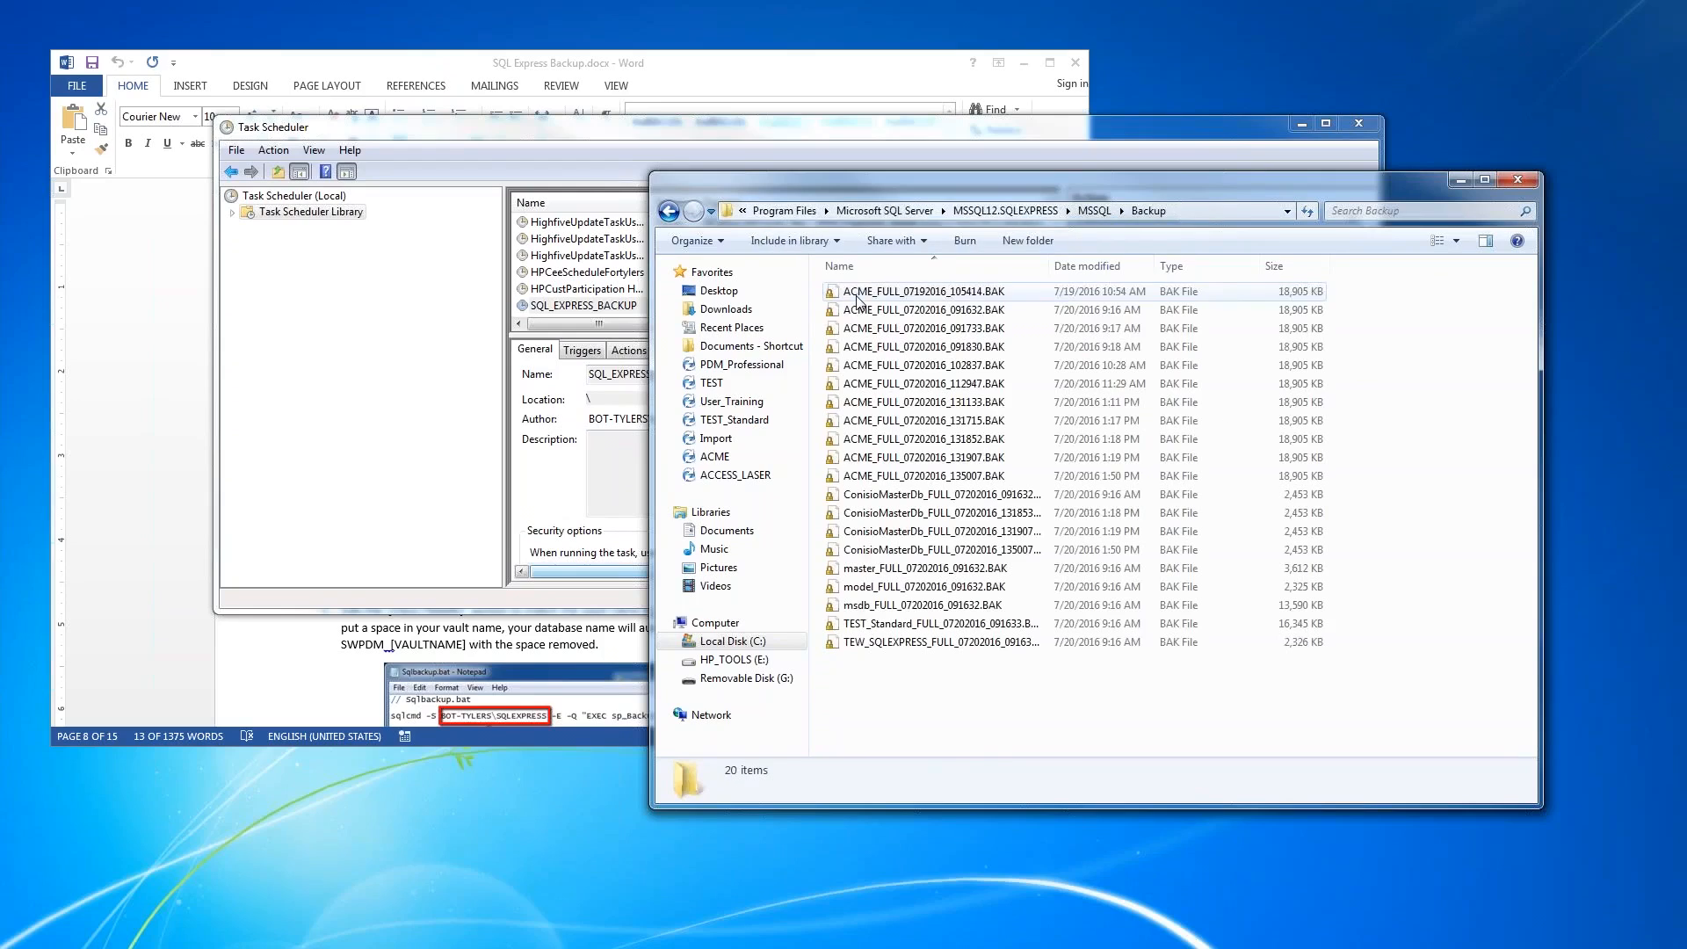
# - Examine the newest ACME and ConisioMasterDb backup files, the ones stamped 07202016_135007
pyautogui.click(920, 479)
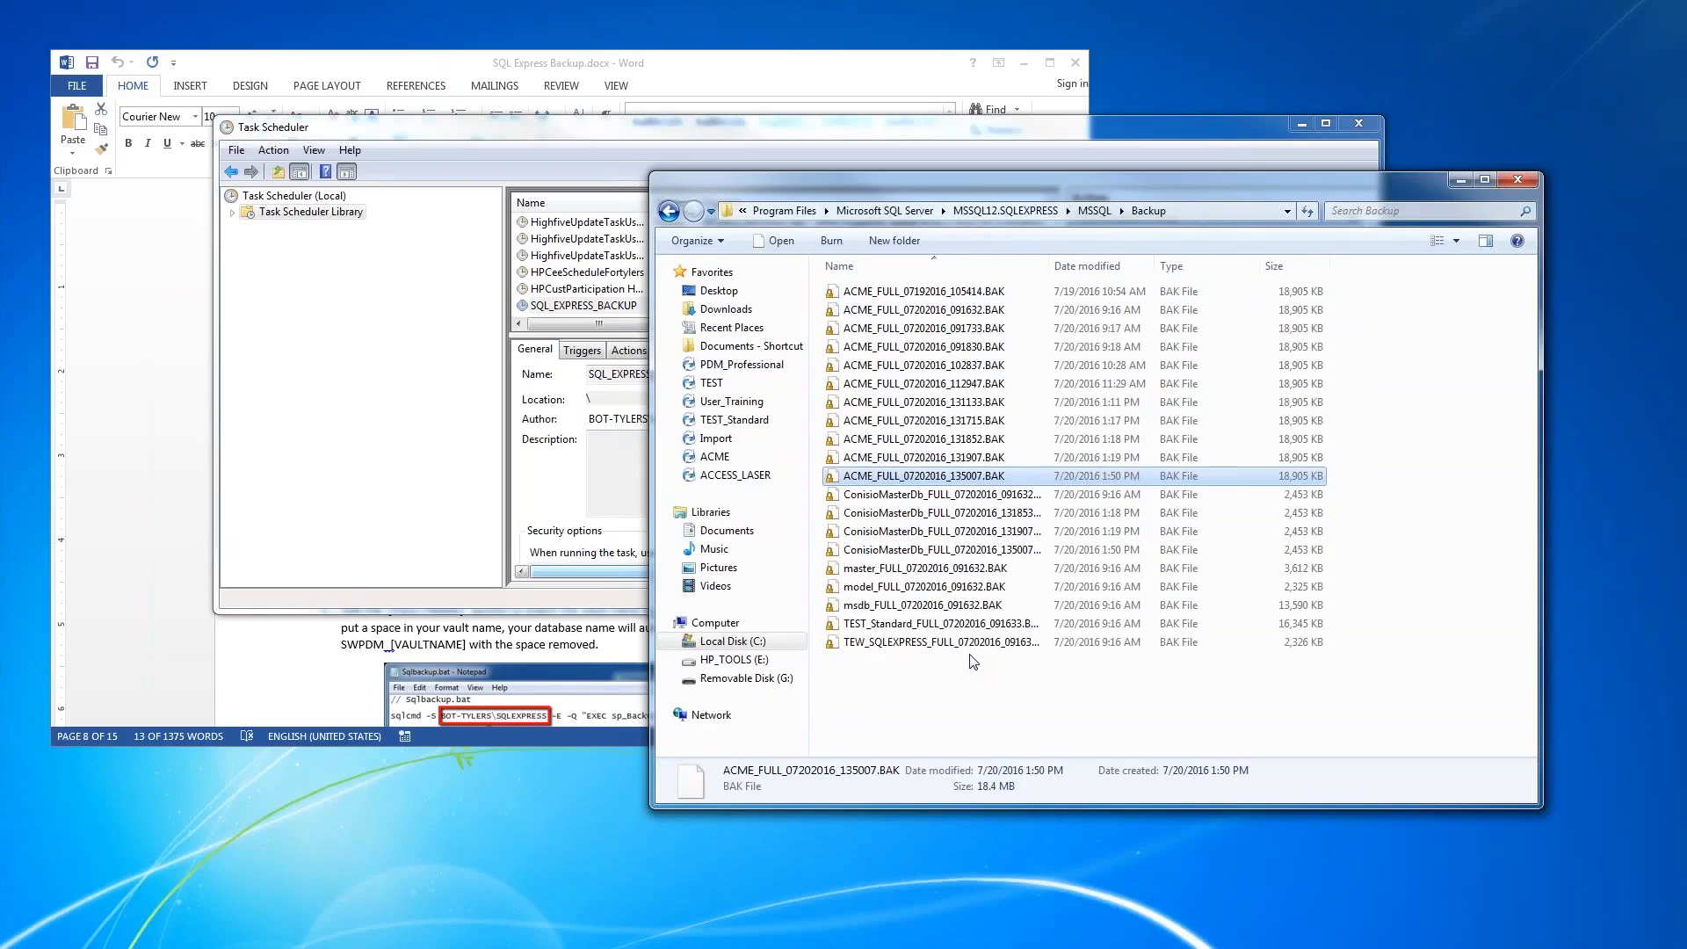
pyautogui.click(1024, 553)
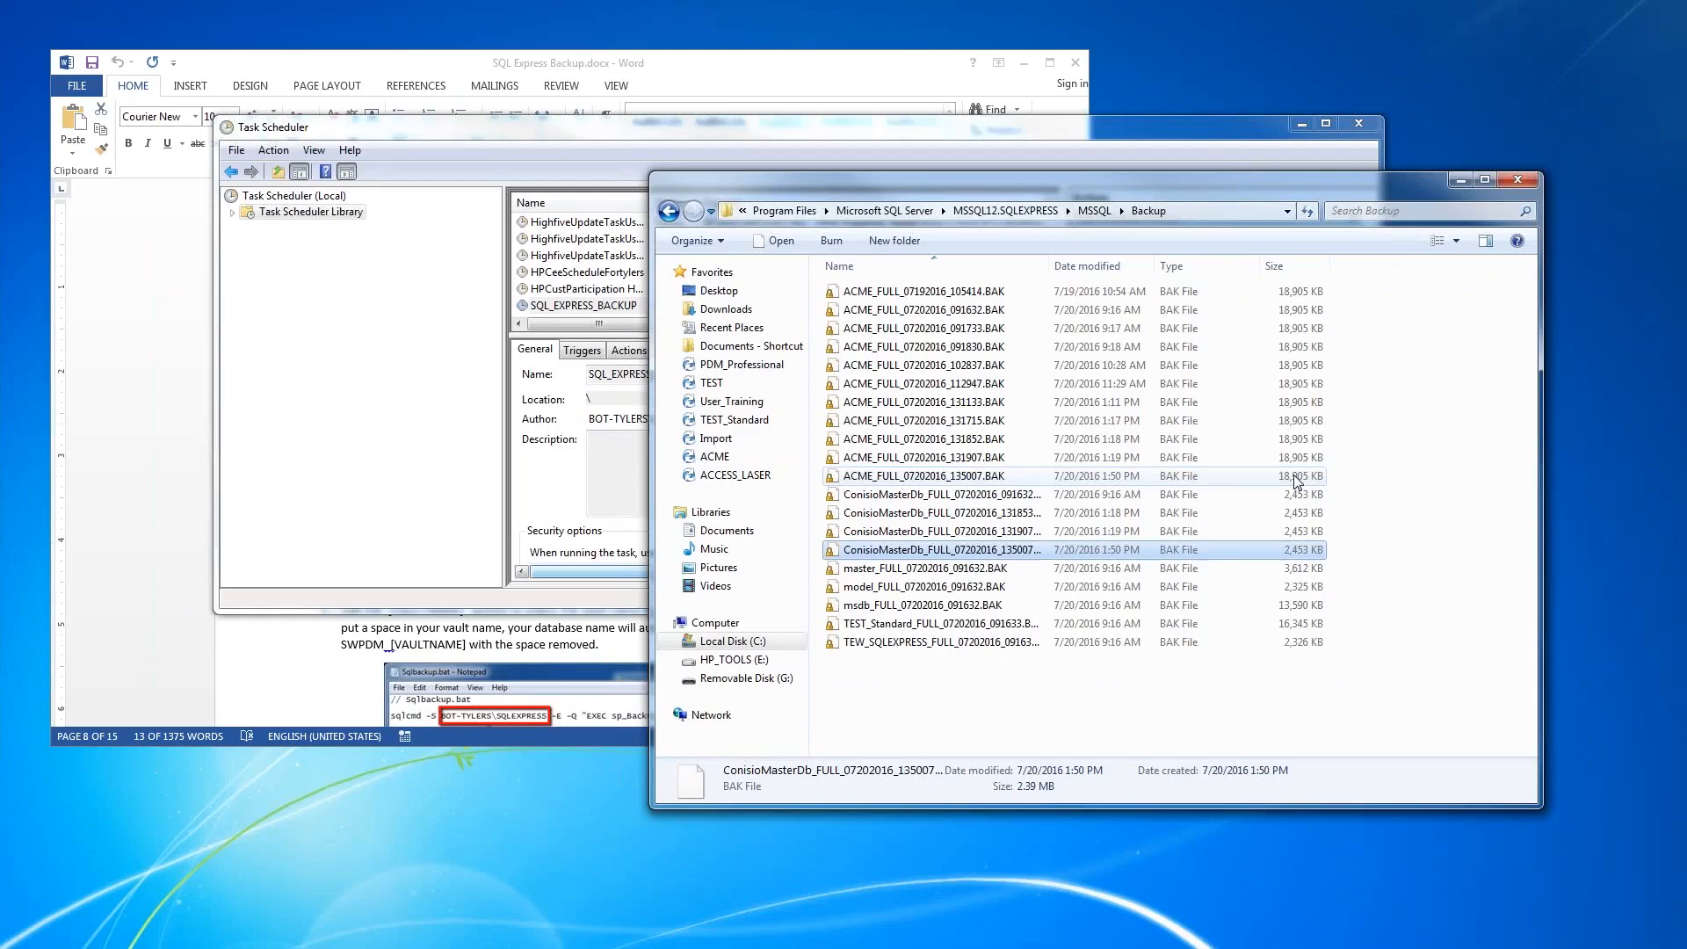
pyautogui.click(928, 477)
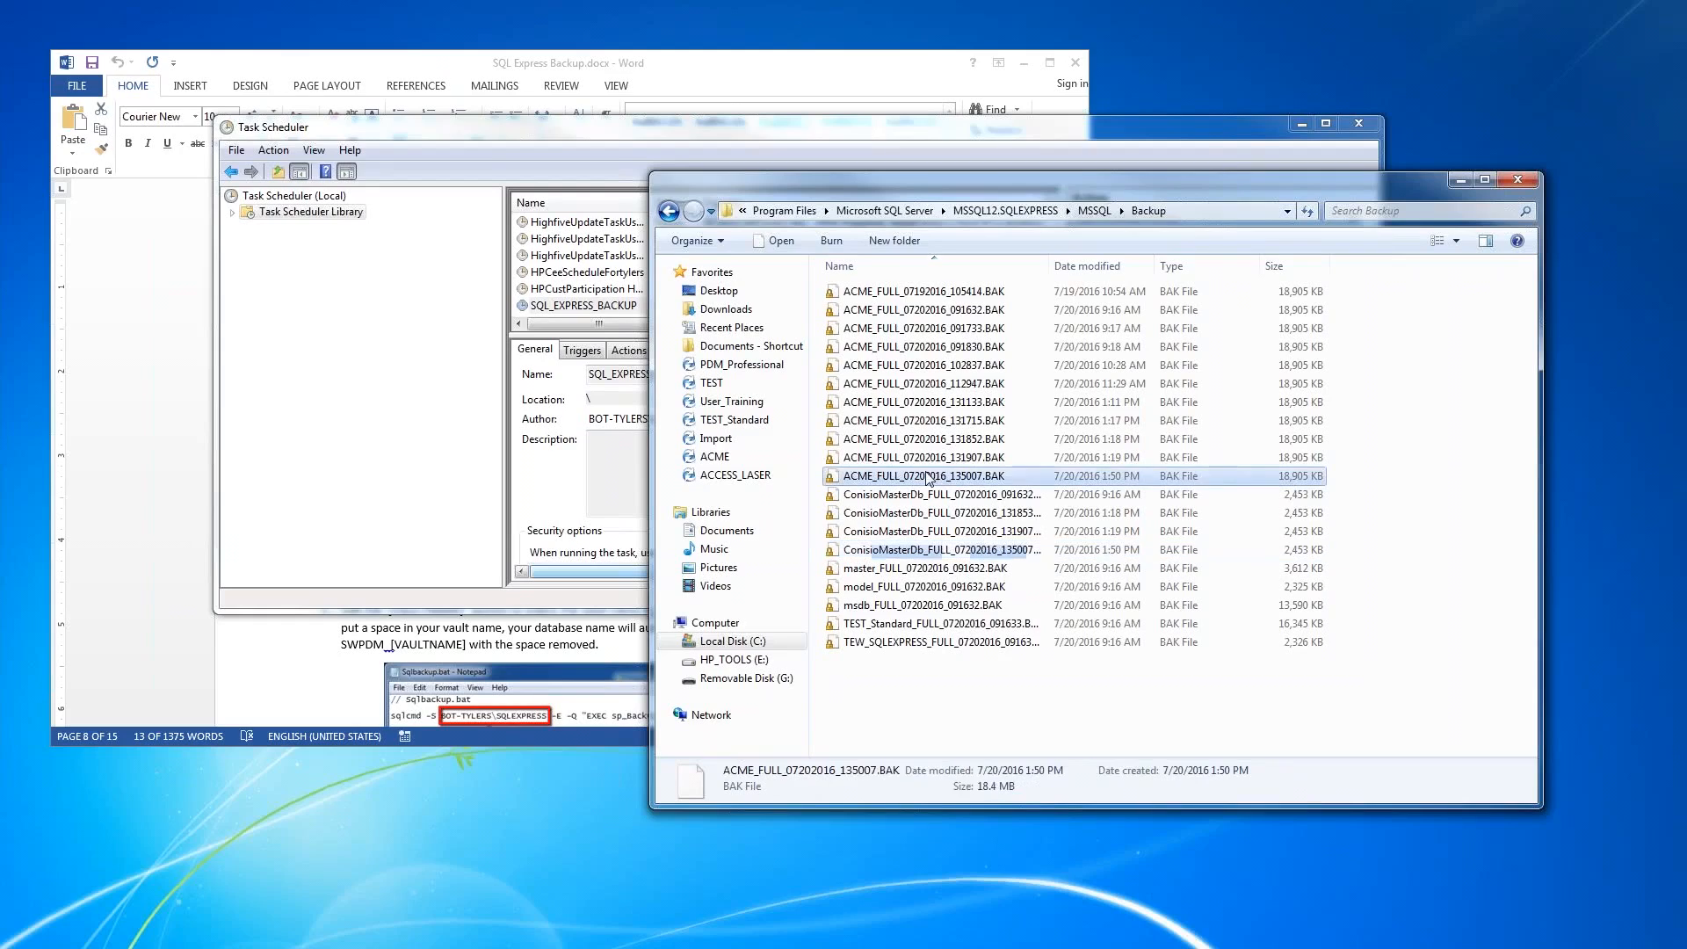